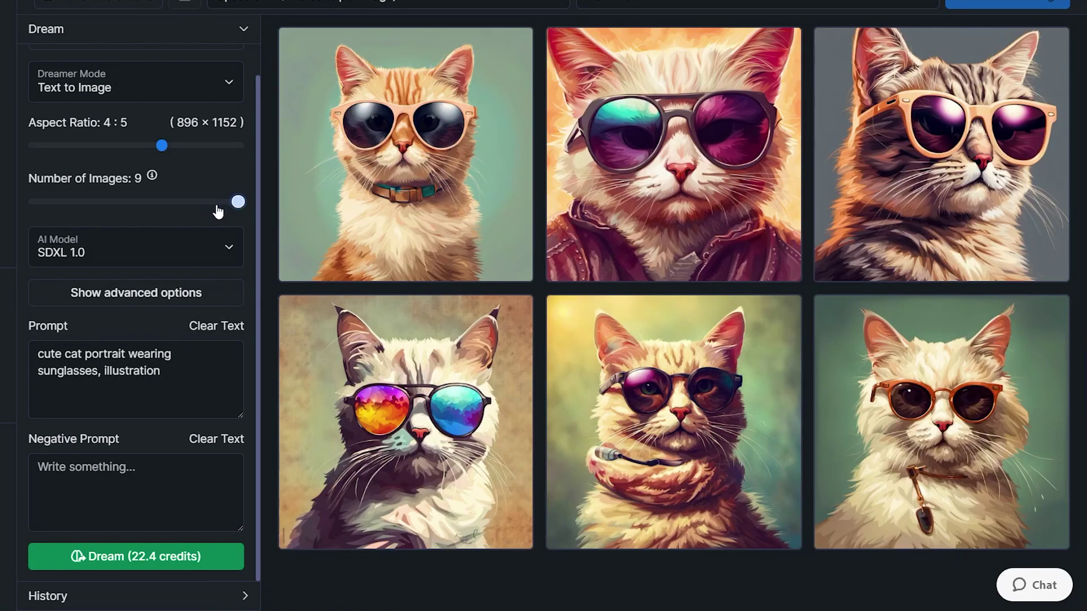
# Drag the Number of Images slider from 9 down to 6 for the santa-hat dog generation
pyautogui.moveTo(237, 202); pyautogui.dragTo(162, 202)
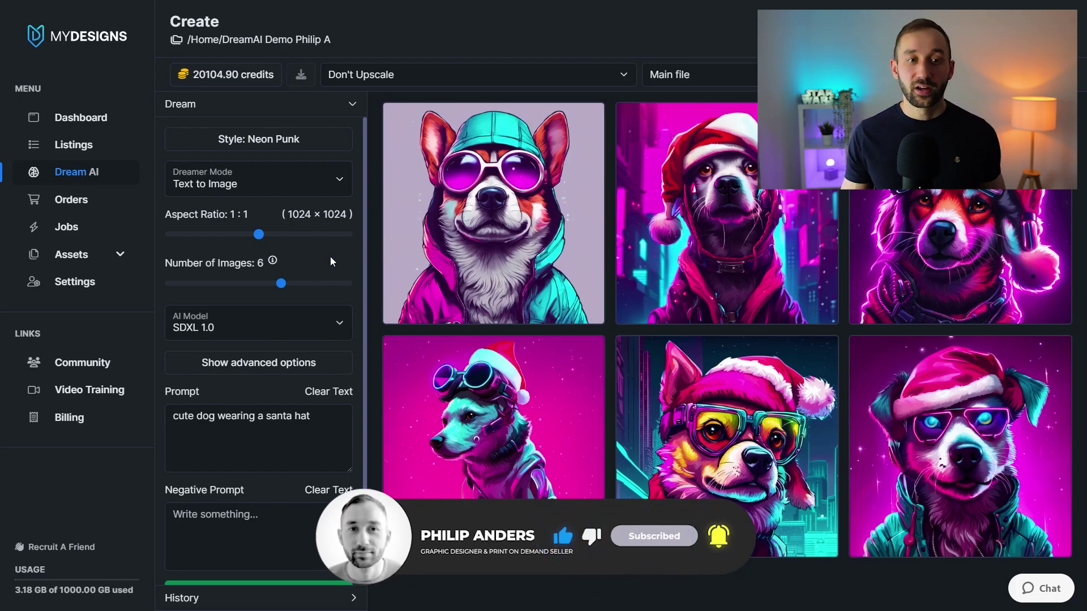
# Scroll down and back up over the six Neon Punk santa-hat dog images
pyautogui.scroll(-1, 273, 192)
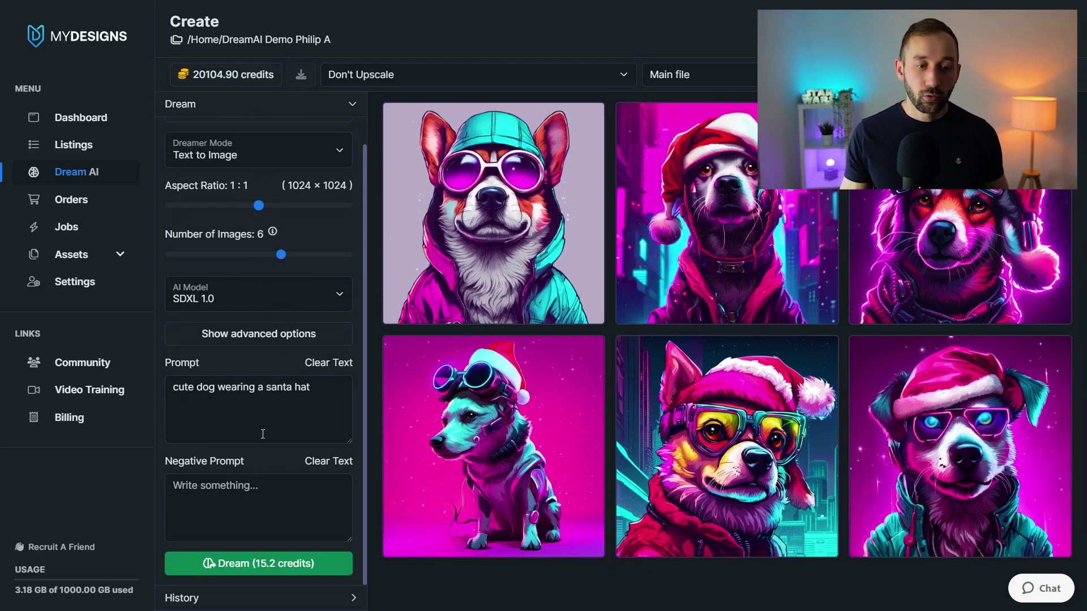
pyautogui.scroll(1, 263, 433)
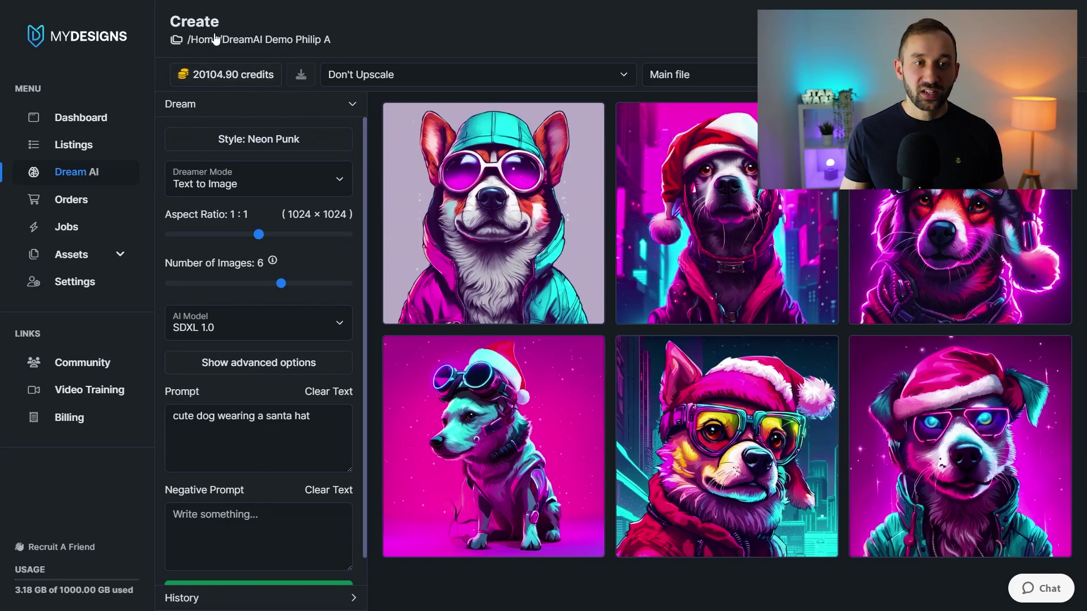
# Open the Collections folder picker, cancel a new folder, and keep the DreamAI demo save folder
pyautogui.click(258, 43)
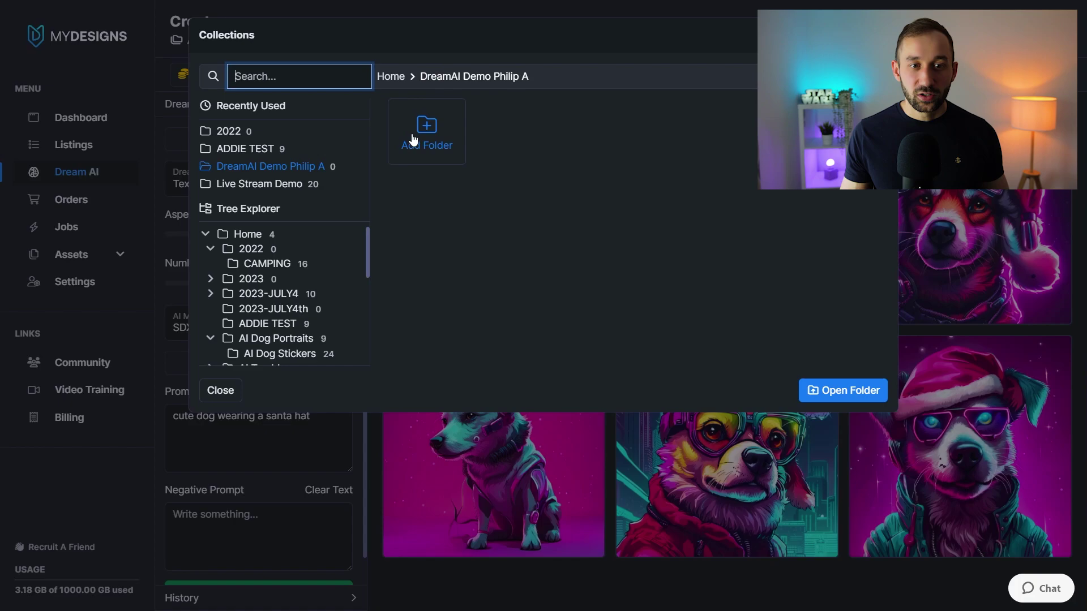
pyautogui.scroll(-2, 291, 249)
pyautogui.scroll(1, 282, 298)
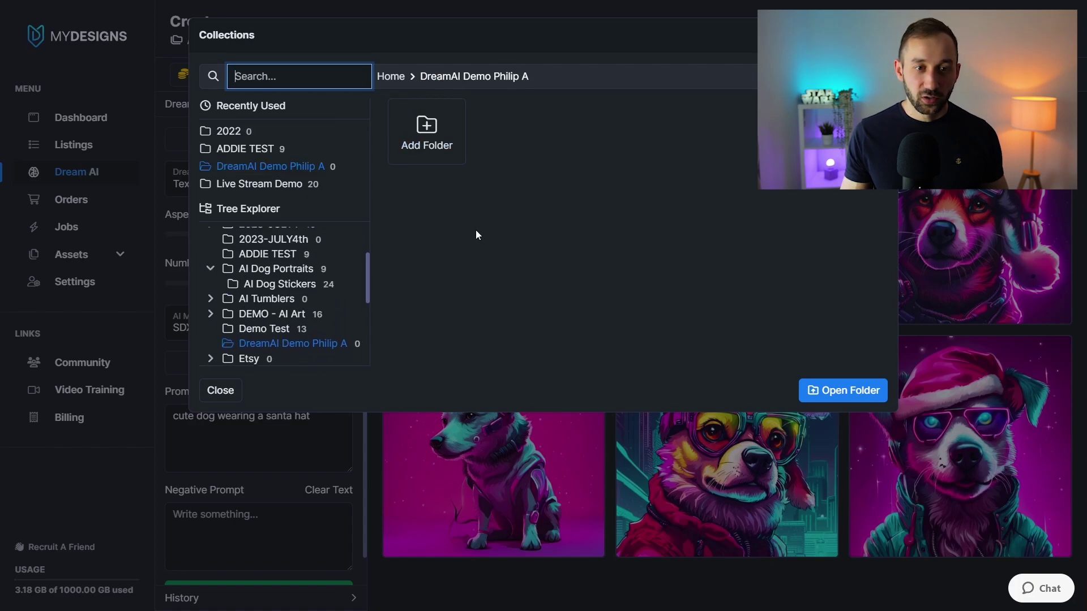
pyautogui.click(426, 136)
pyautogui.click(679, 35)
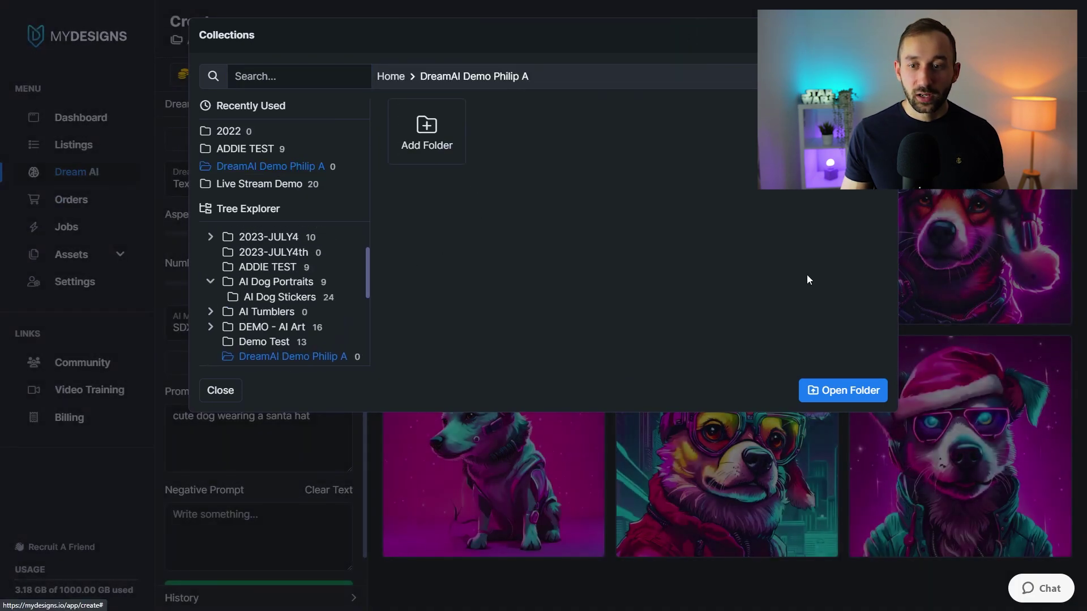
pyautogui.click(843, 391)
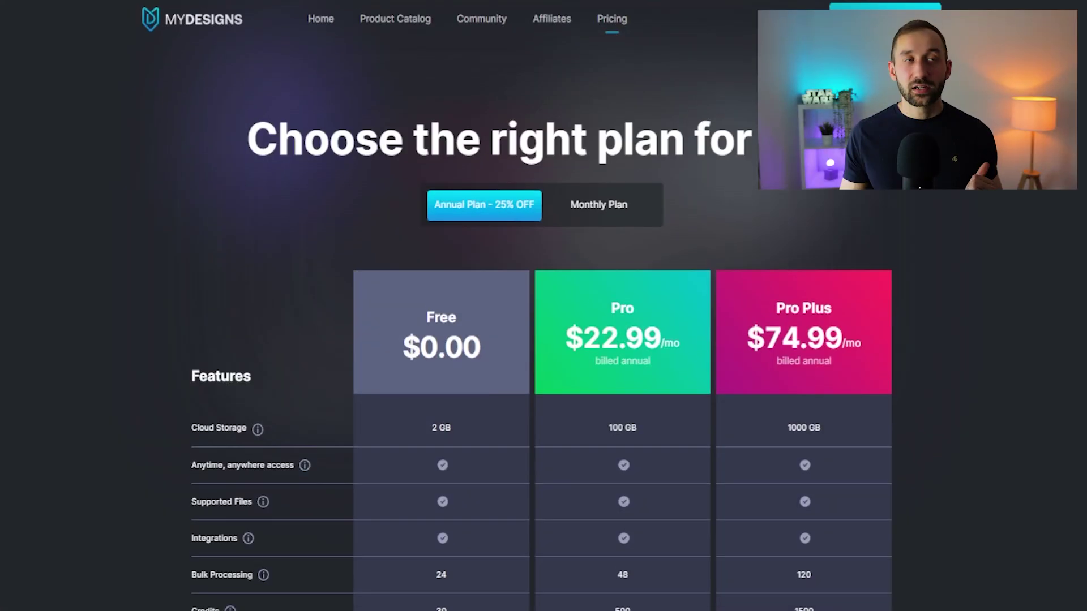
pyautogui.scroll(-3, 544, 340)
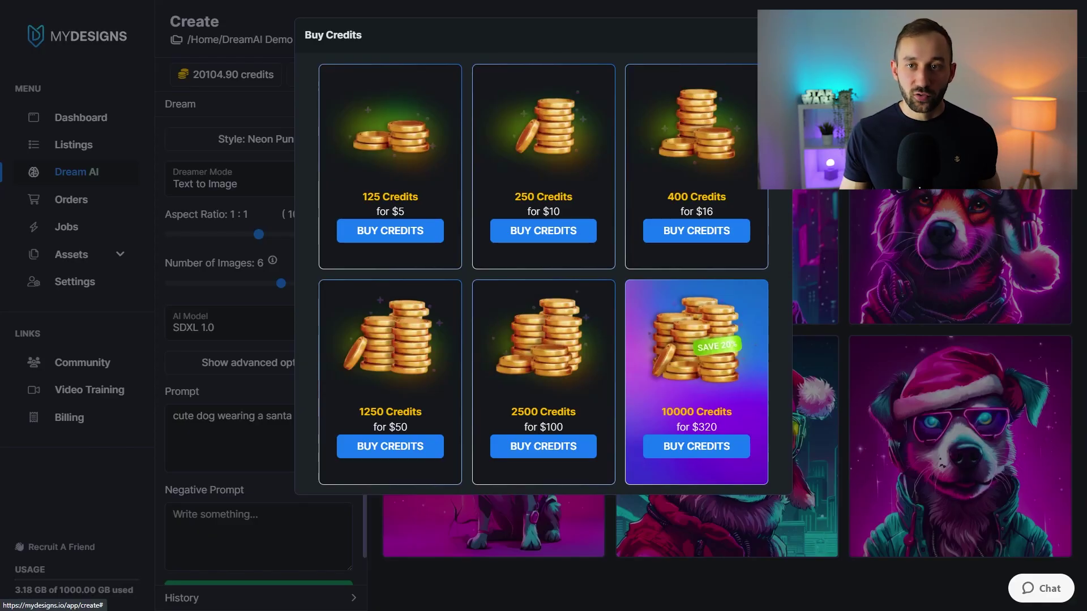
pyautogui.press('Escape')
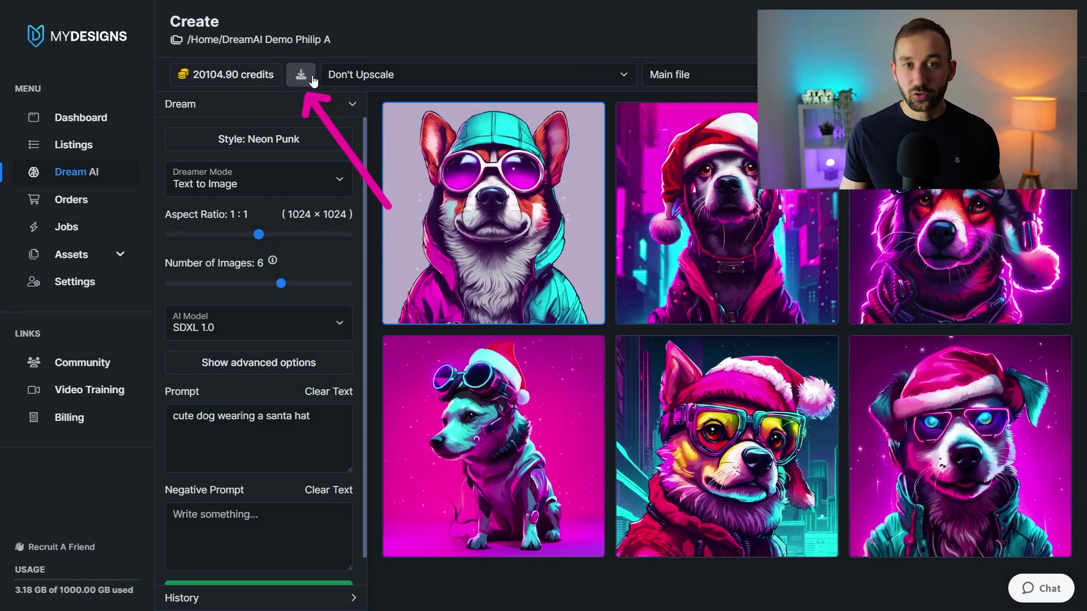
# Select the bottom-middle, top-right and top-middle dog images and set upscaling to x4
pyautogui.click(695, 423)
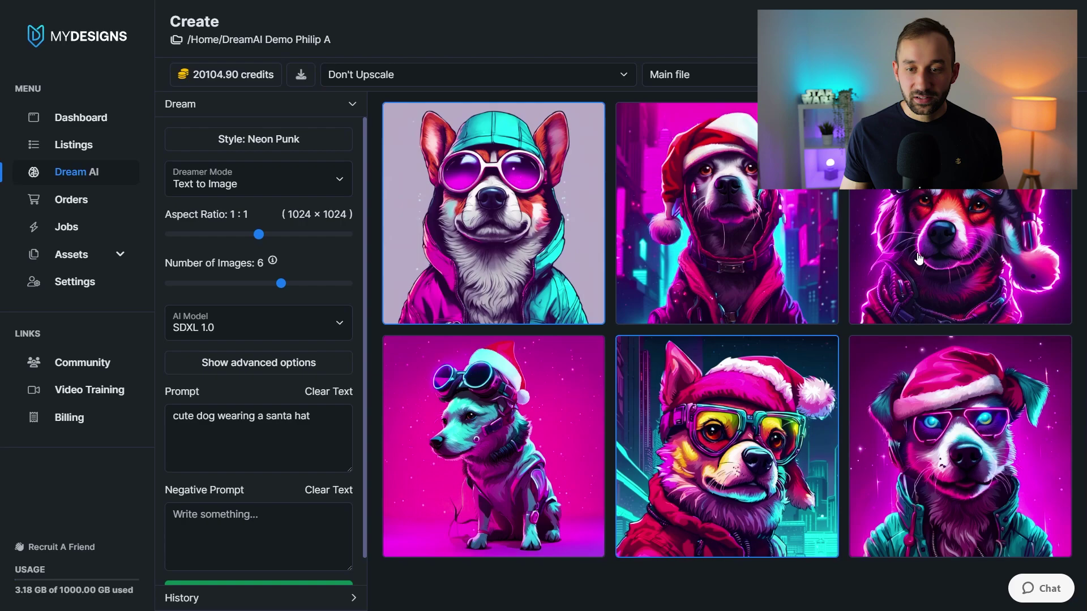
pyautogui.click(919, 260)
pyautogui.click(740, 230)
pyautogui.click(425, 74)
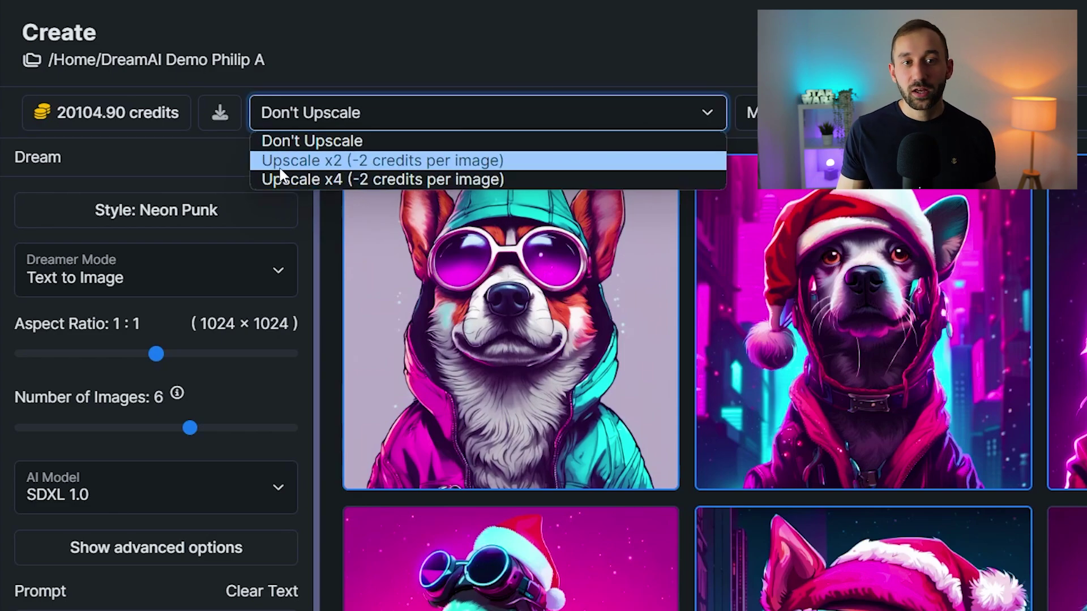
pyautogui.click(336, 182)
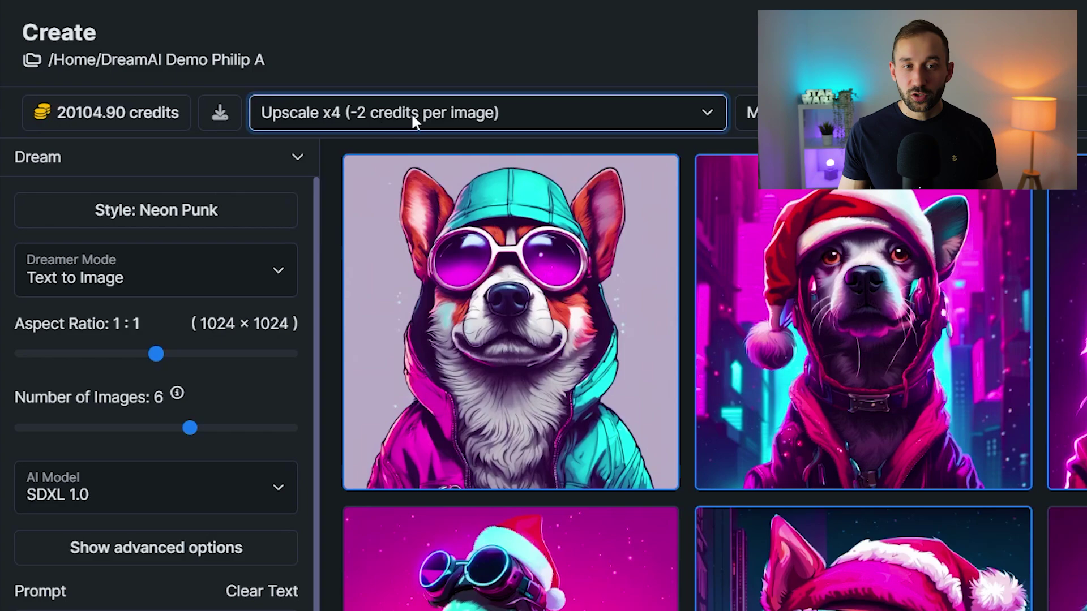
pyautogui.click(530, 119)
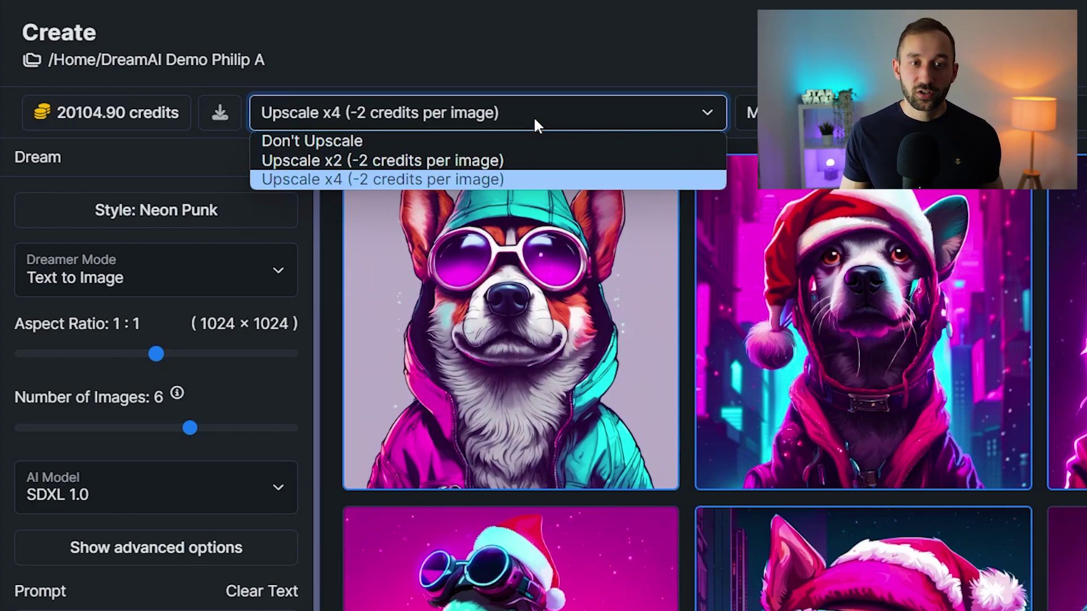
pyautogui.click(403, 108)
pyautogui.click(441, 116)
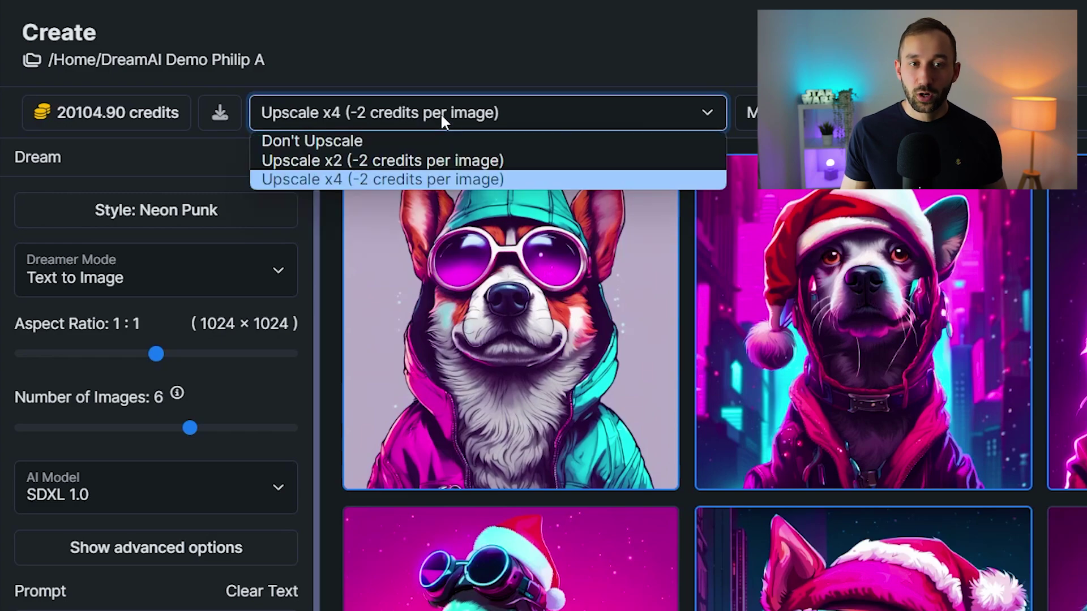
pyautogui.click(850, 113)
# Keep Main file as the stored file type and store the selected images to Listings
pyautogui.click(839, 113)
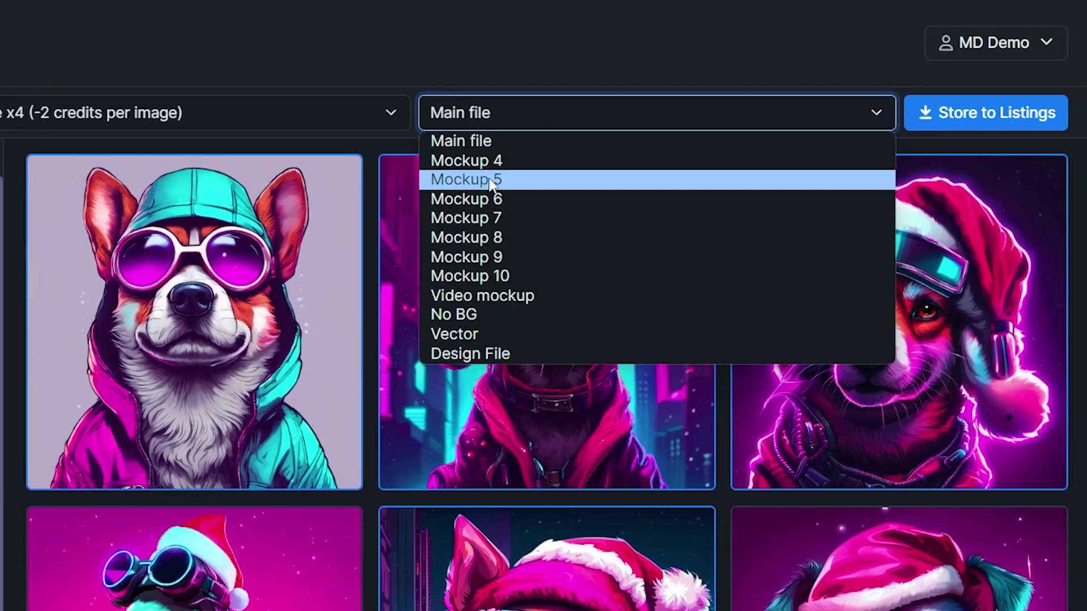
pyautogui.click(524, 146)
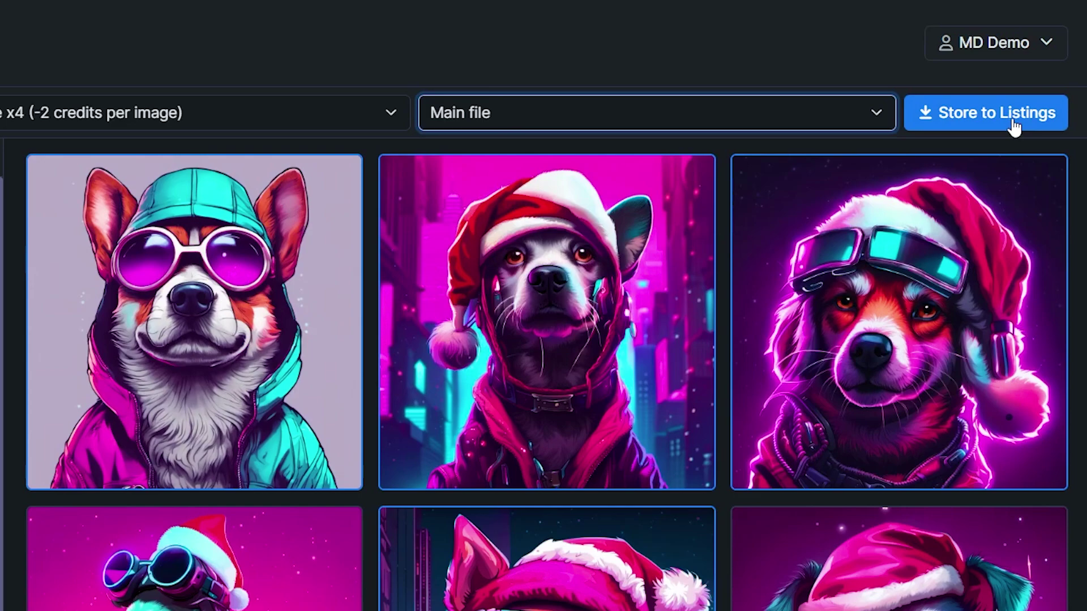
pyautogui.click(992, 120)
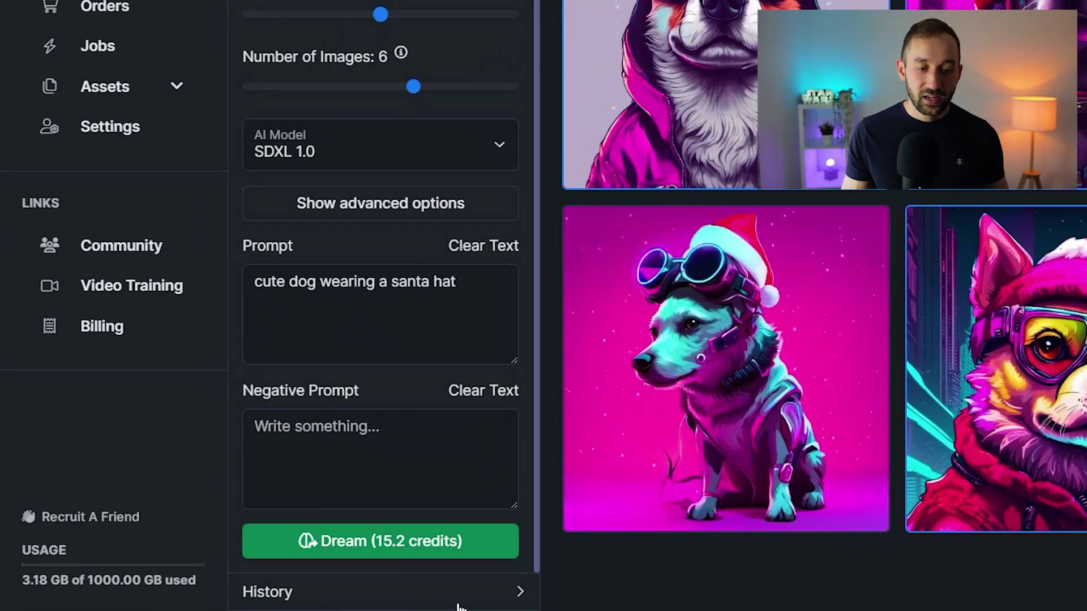
# Reload the earlier cat-in-sunglasses generation from History, restoring its 'cute cat portrait wearing sunglasses, illustration' prompt
pyautogui.click(396, 593)
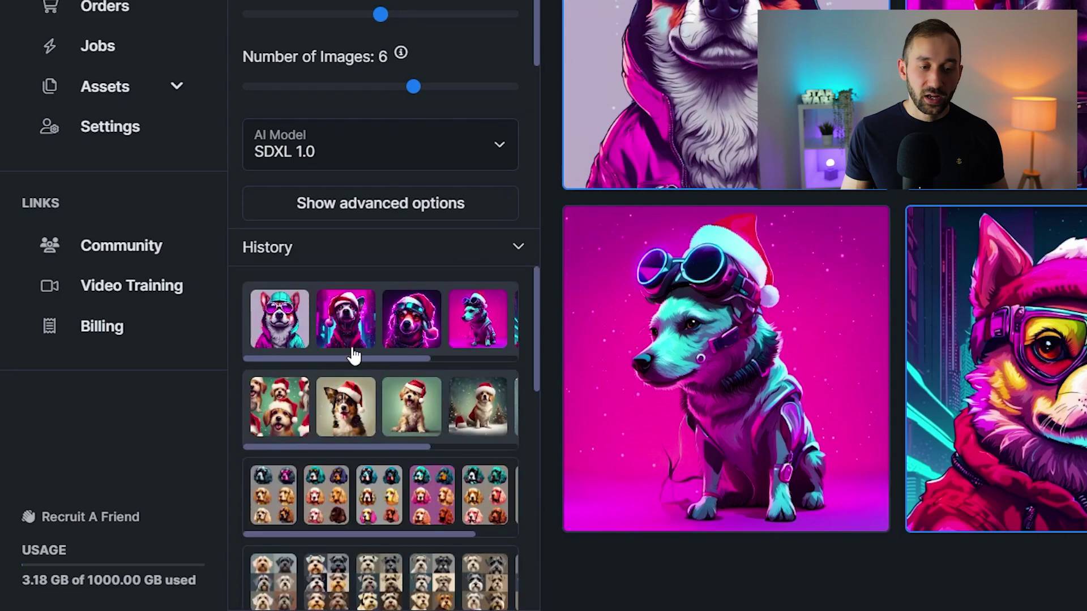
pyautogui.scroll(-2, 387, 396)
pyautogui.click(386, 418)
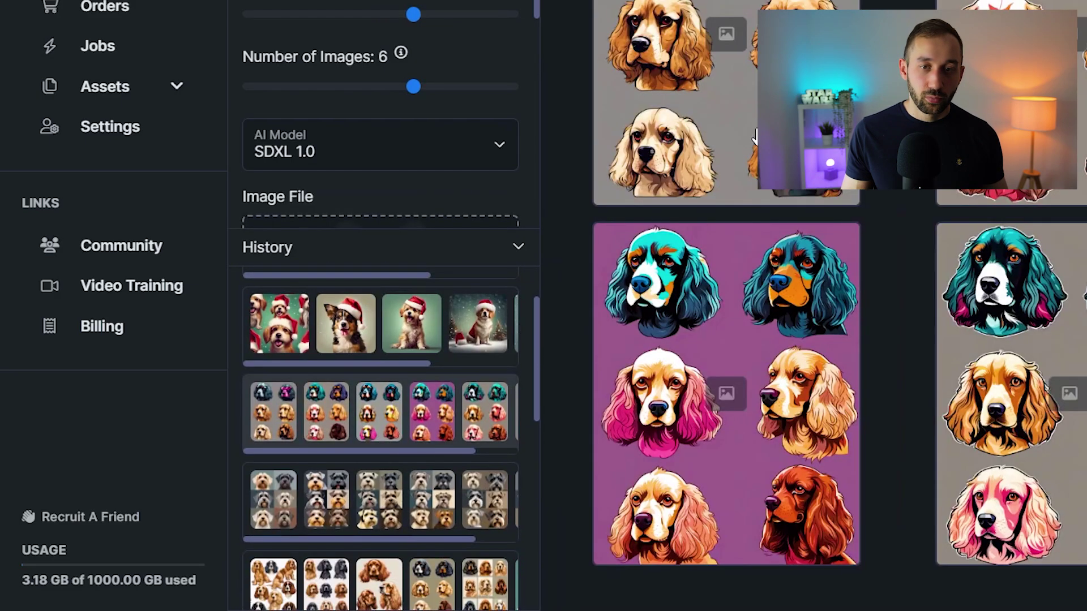
pyautogui.scroll(-2, 368, 478)
pyautogui.scroll(-3, 370, 480)
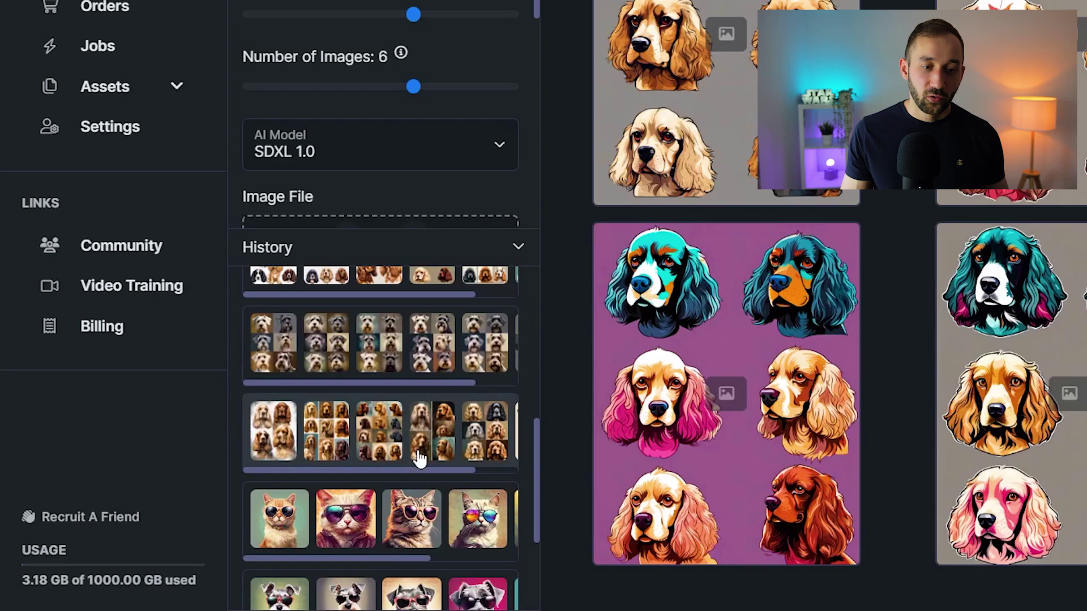
pyautogui.click(426, 533)
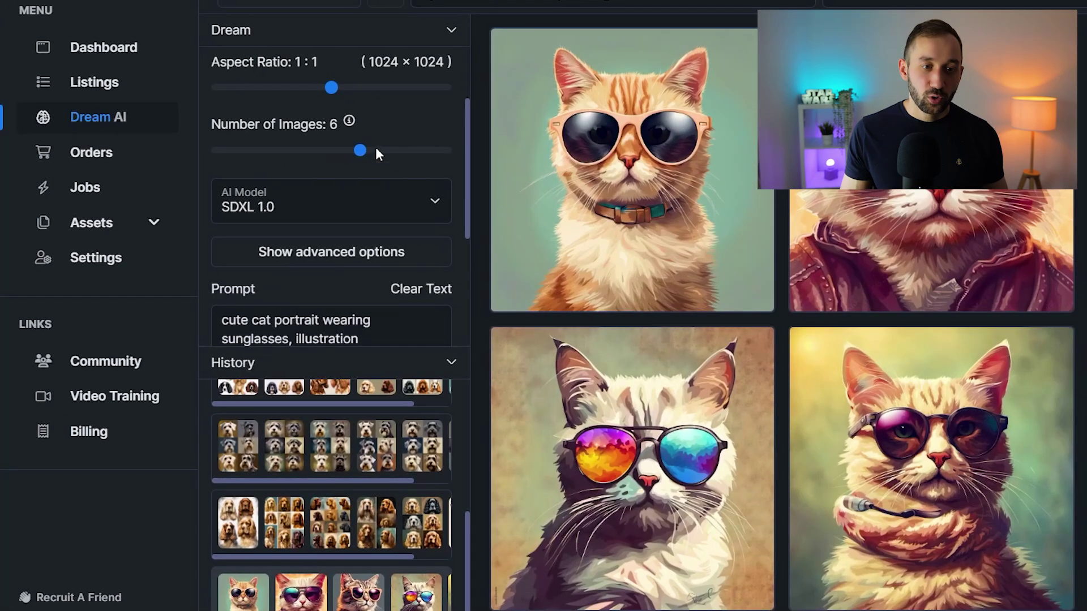
pyautogui.scroll(-2, 361, 100)
pyautogui.moveTo(381, 279); pyautogui.dragTo(334, 228)
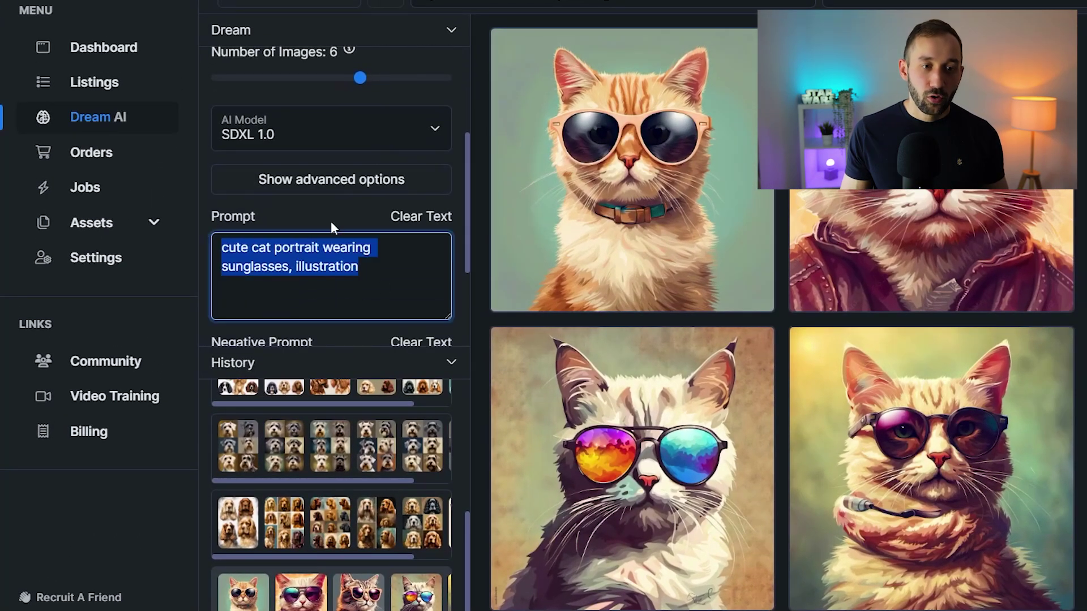
pyautogui.scroll(-3, 354, 265)
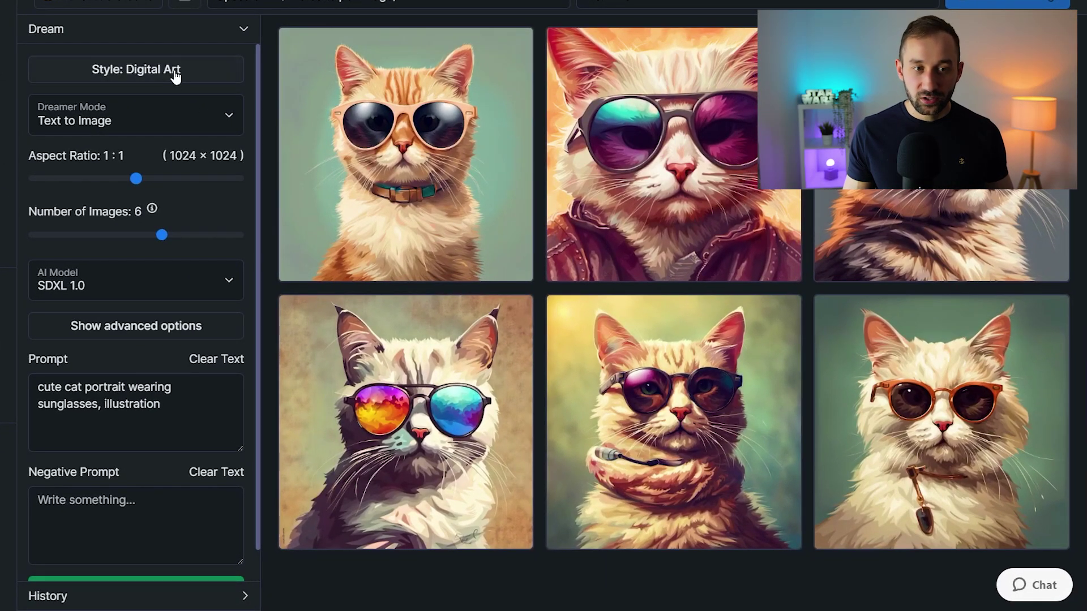
# Switch the art style from Digital Art to Neon Punk and collapse the style grid
pyautogui.click(175, 72)
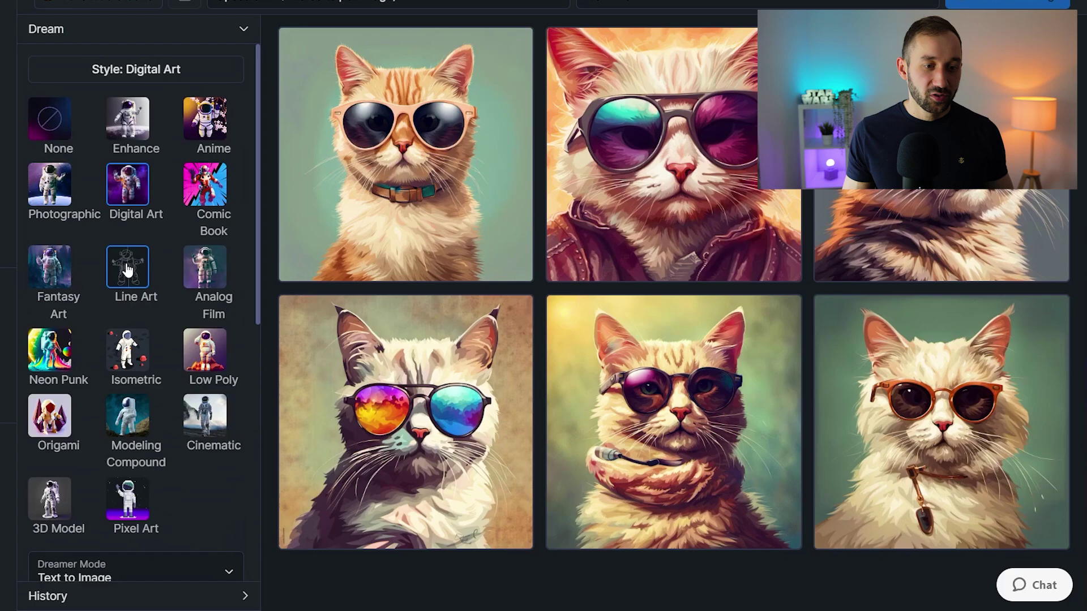
pyautogui.scroll(-1, 127, 269)
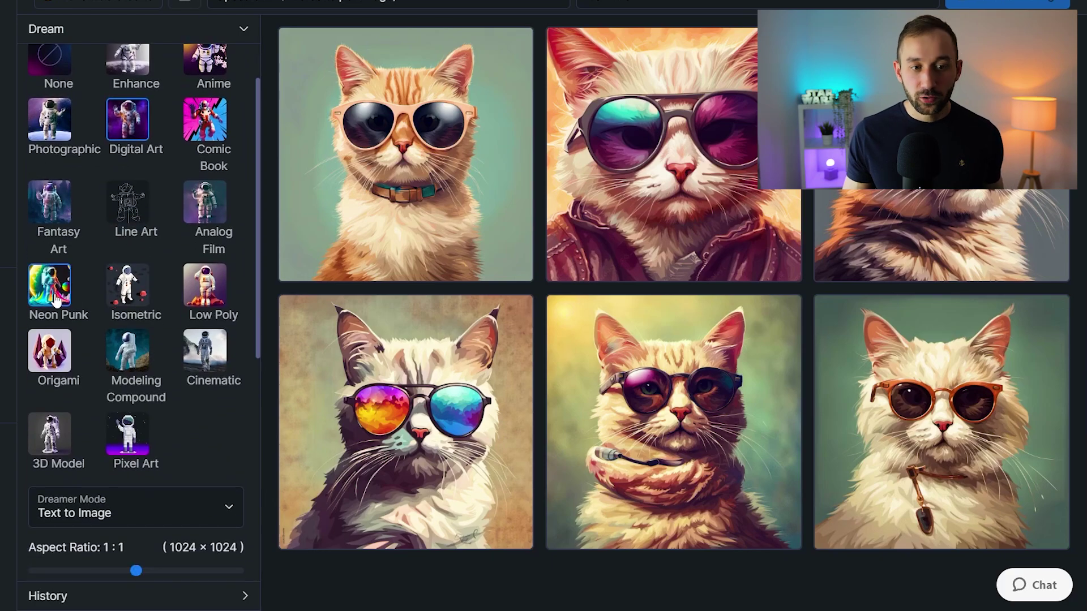
pyautogui.click(56, 300)
pyautogui.scroll(2, 195, 113)
pyautogui.click(198, 71)
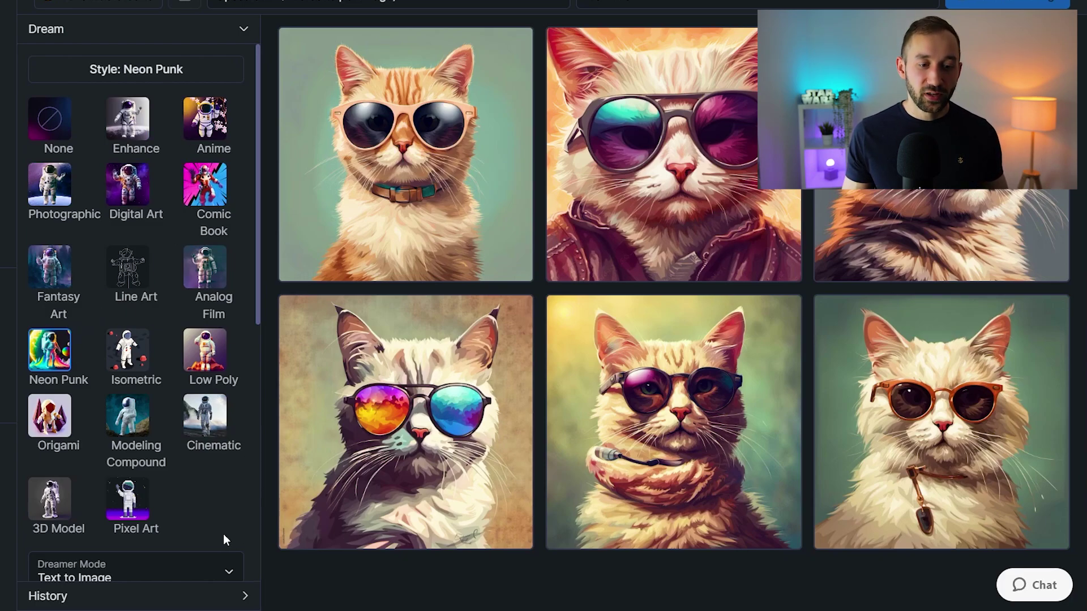
pyautogui.scroll(-3, 221, 535)
pyautogui.scroll(3, 142, 340)
pyautogui.click(177, 70)
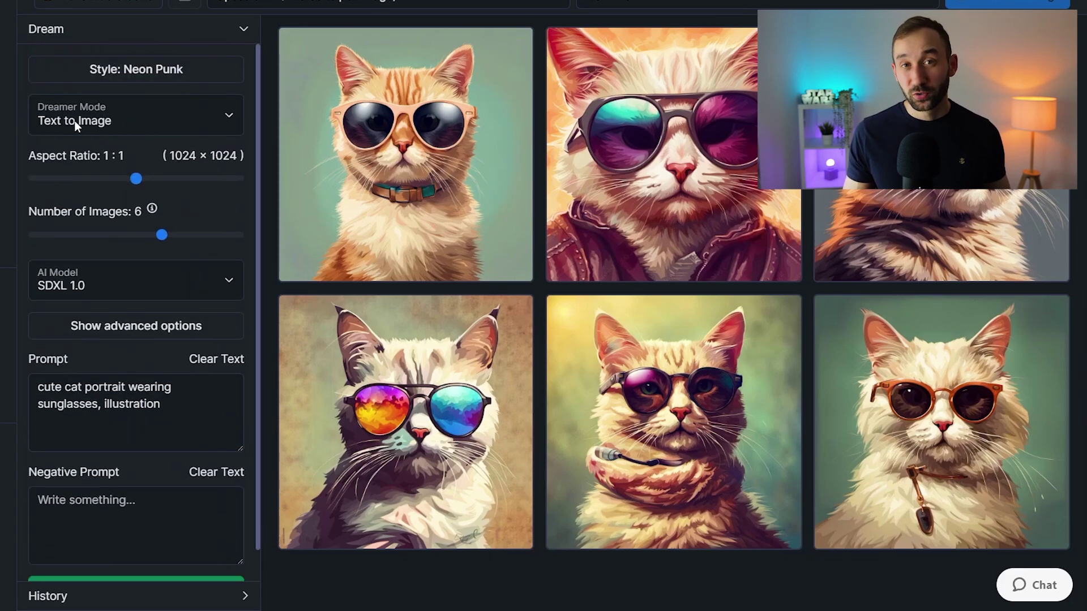
pyautogui.click(94, 129)
pyautogui.click(117, 123)
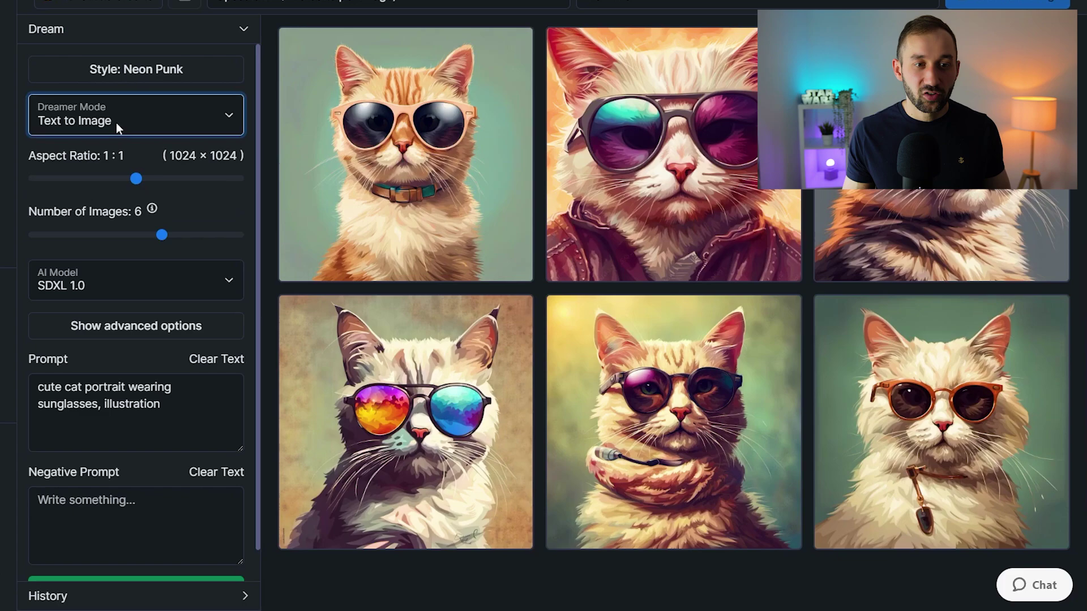
pyautogui.click(116, 124)
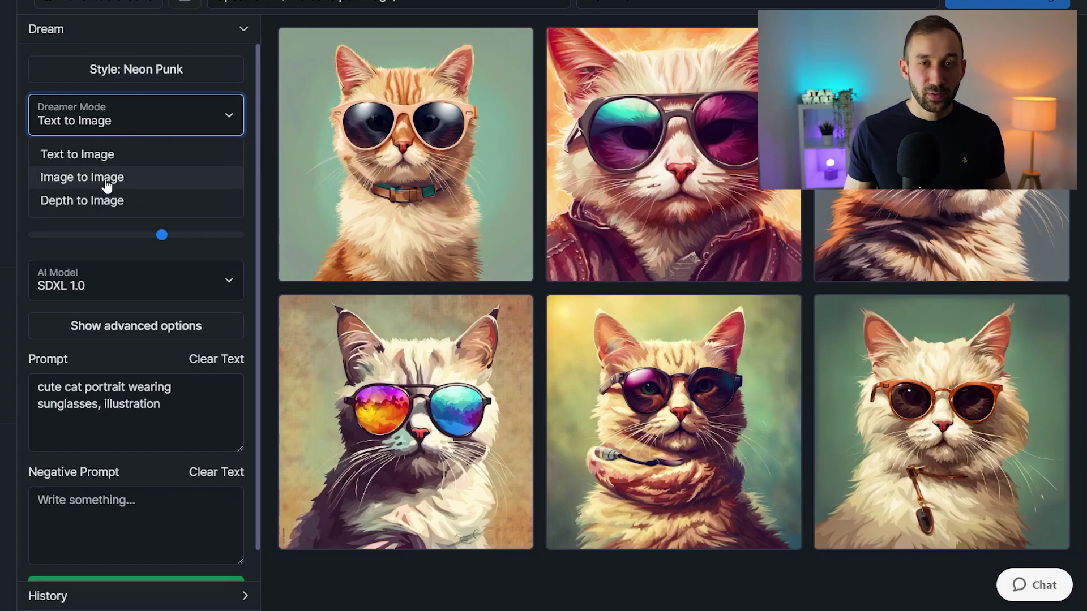
pyautogui.click(106, 178)
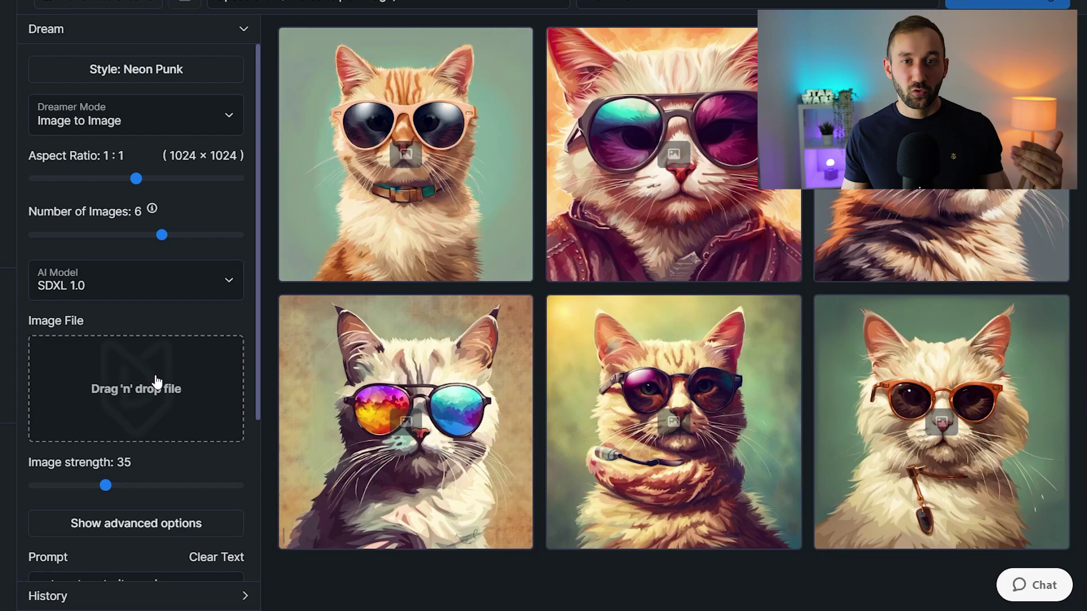
pyautogui.click(137, 124)
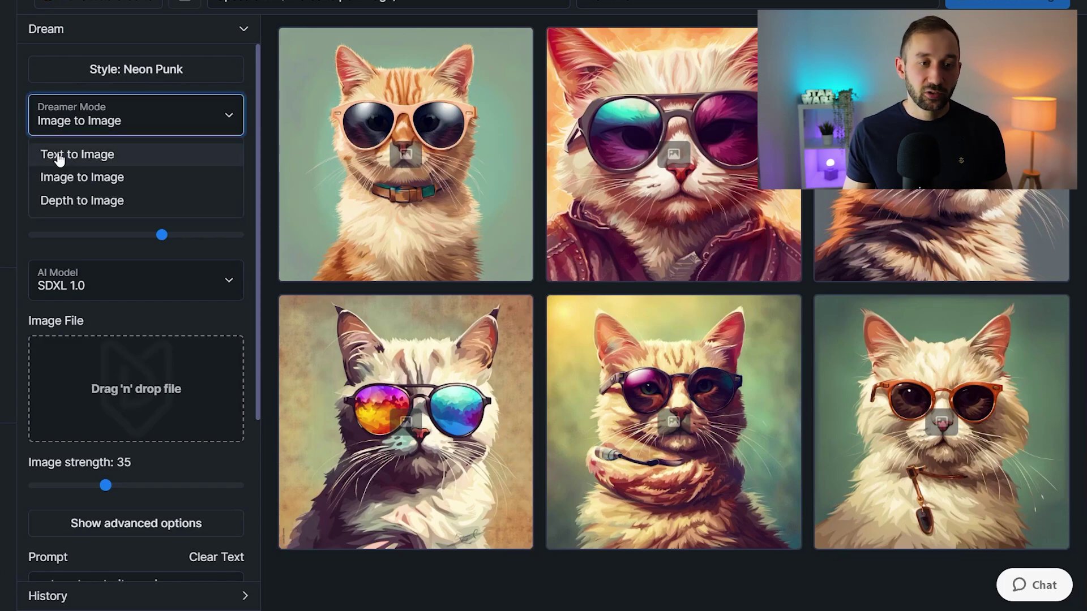
pyautogui.click(117, 158)
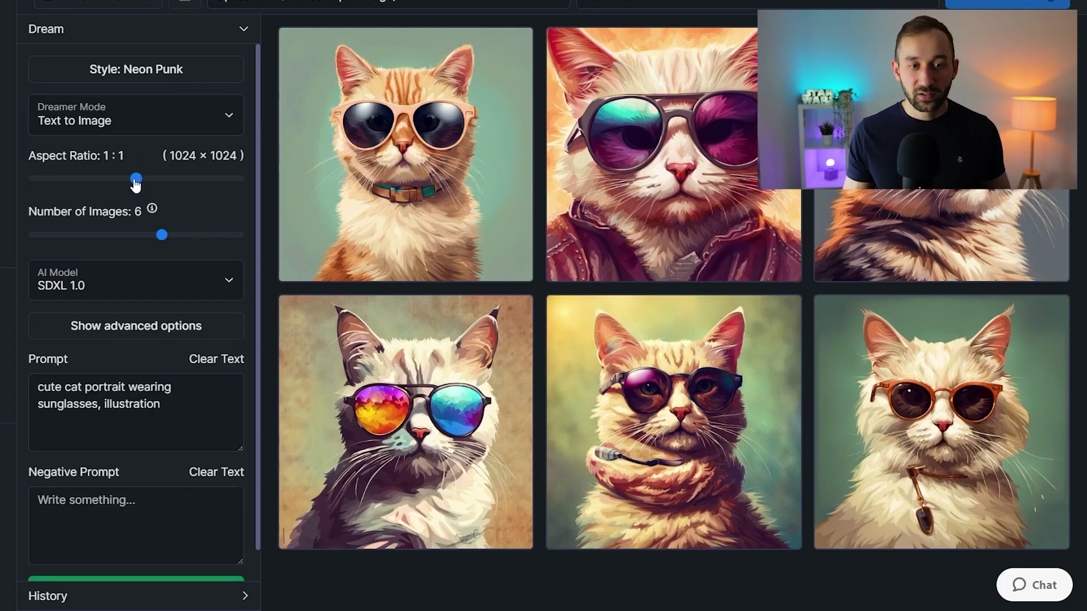
# Set 1:1 (1024 × 1024) aspect ratio, 5 images and the SDXL 1.0 model, costing 12.7 credits
pyautogui.moveTo(139, 185); pyautogui.dragTo(162, 180)
pyautogui.scroll(-1, 171, 204)
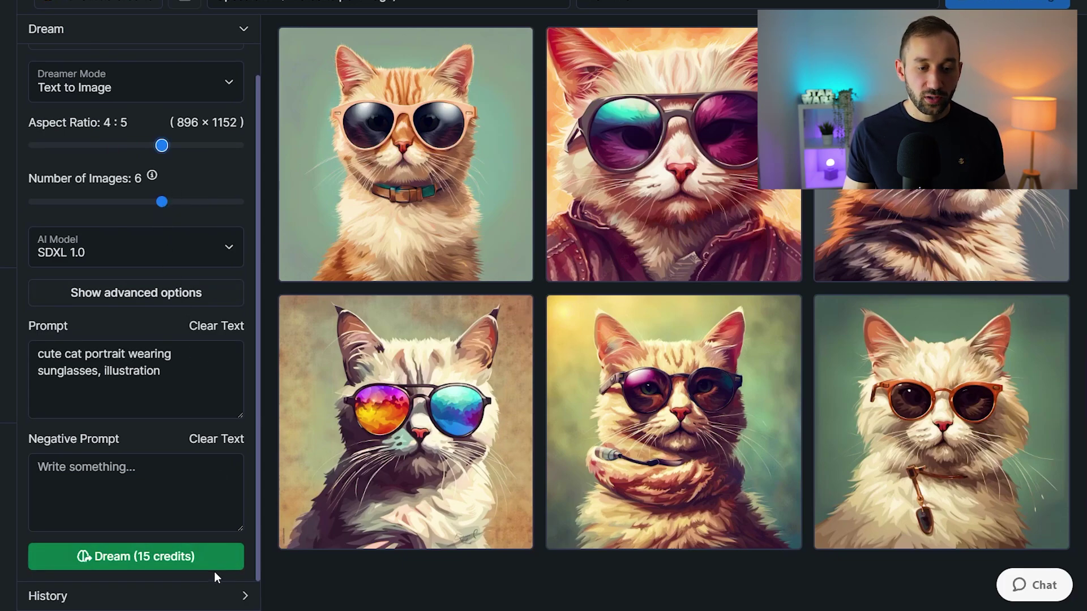
pyautogui.moveTo(164, 210); pyautogui.dragTo(30, 207)
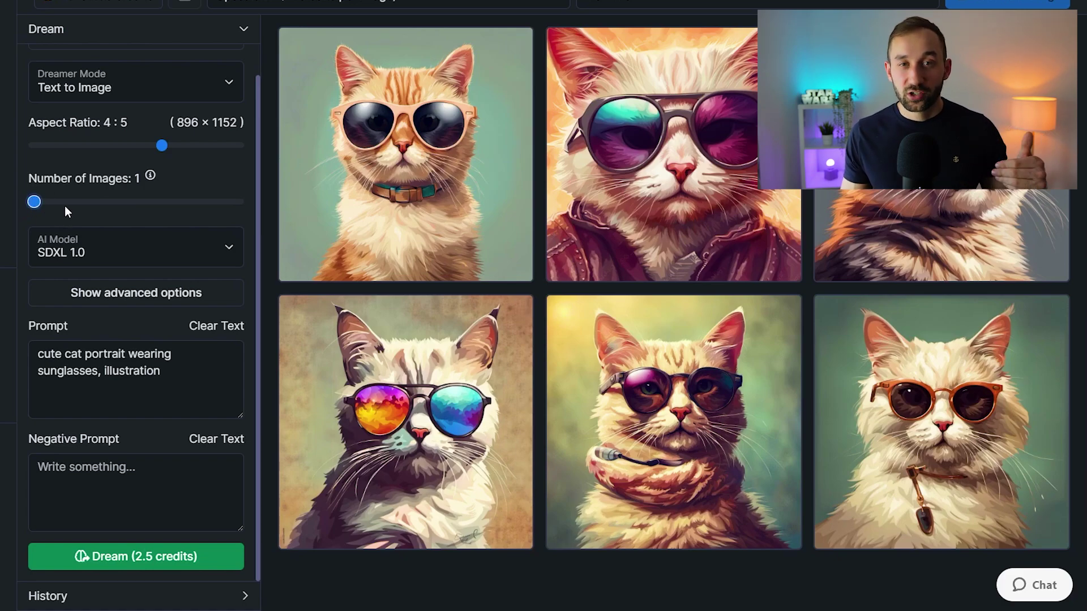
pyautogui.moveTo(33, 206); pyautogui.dragTo(138, 205)
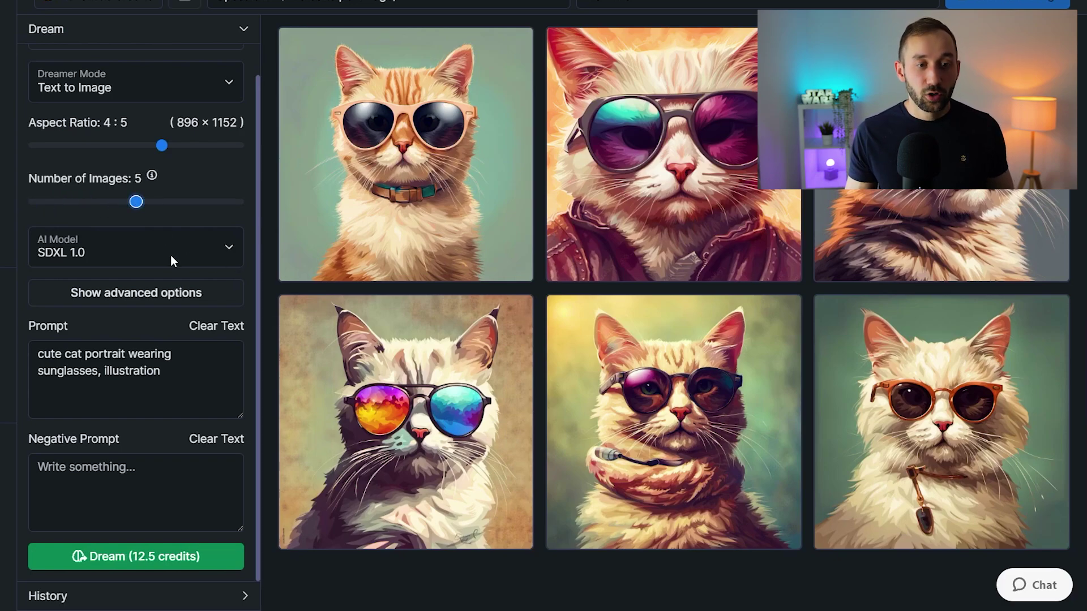
pyautogui.click(94, 253)
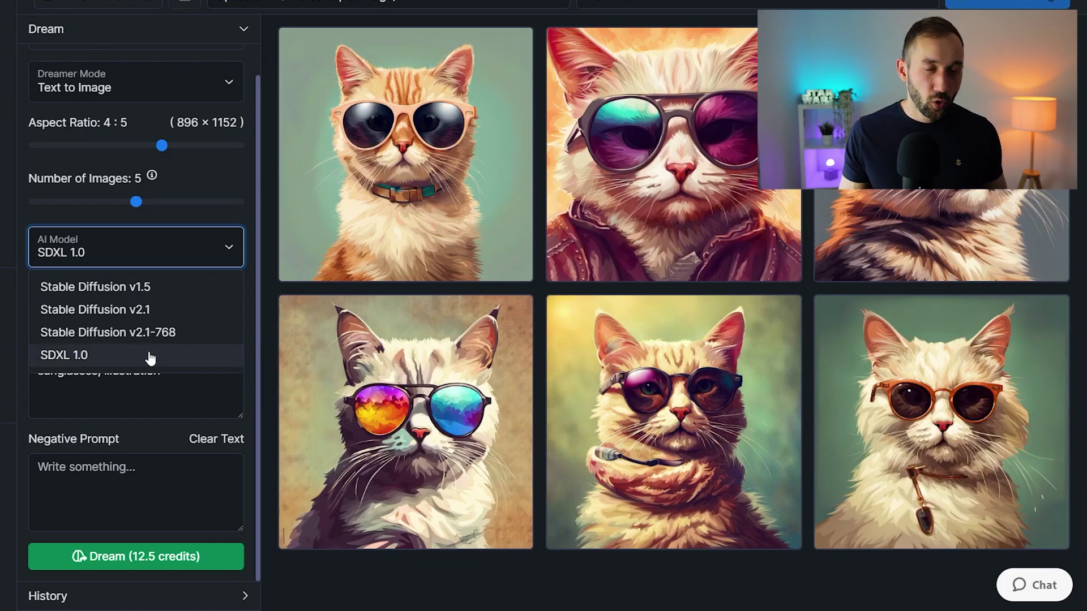
pyautogui.click(110, 356)
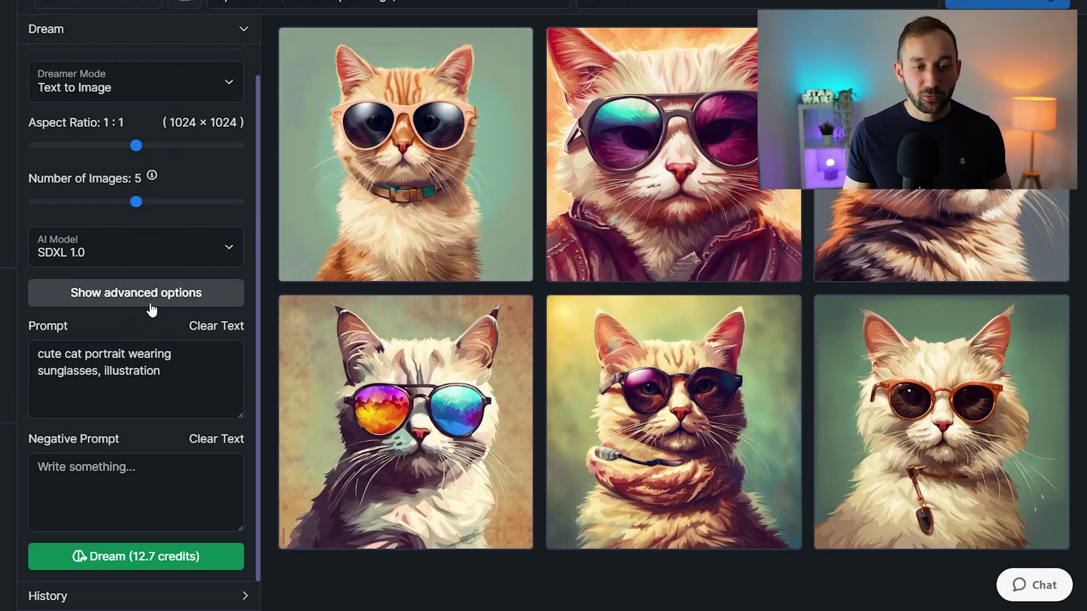
# Place the cursor in the cat prompt text, then in the empty Negative Prompt field
pyautogui.moveTo(177, 375); pyautogui.dragTo(146, 372)
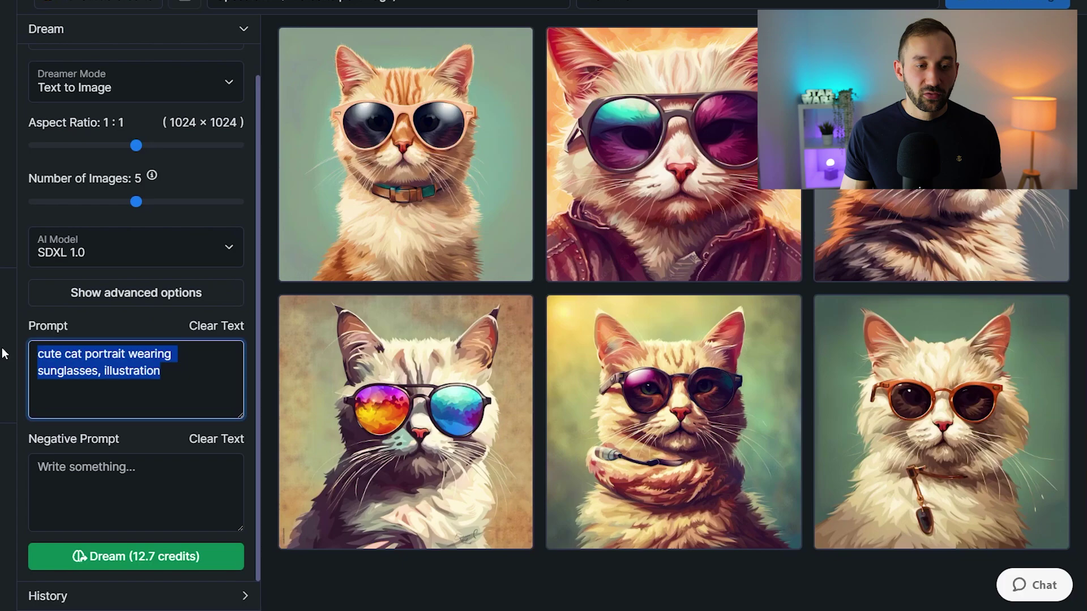
pyautogui.click(119, 374)
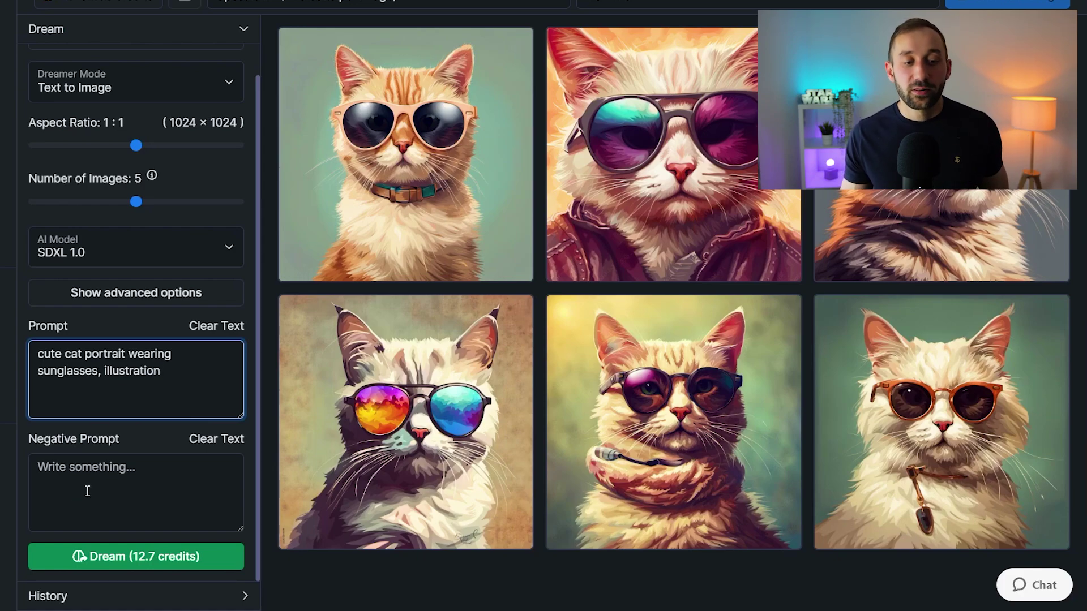
pyautogui.click(81, 457)
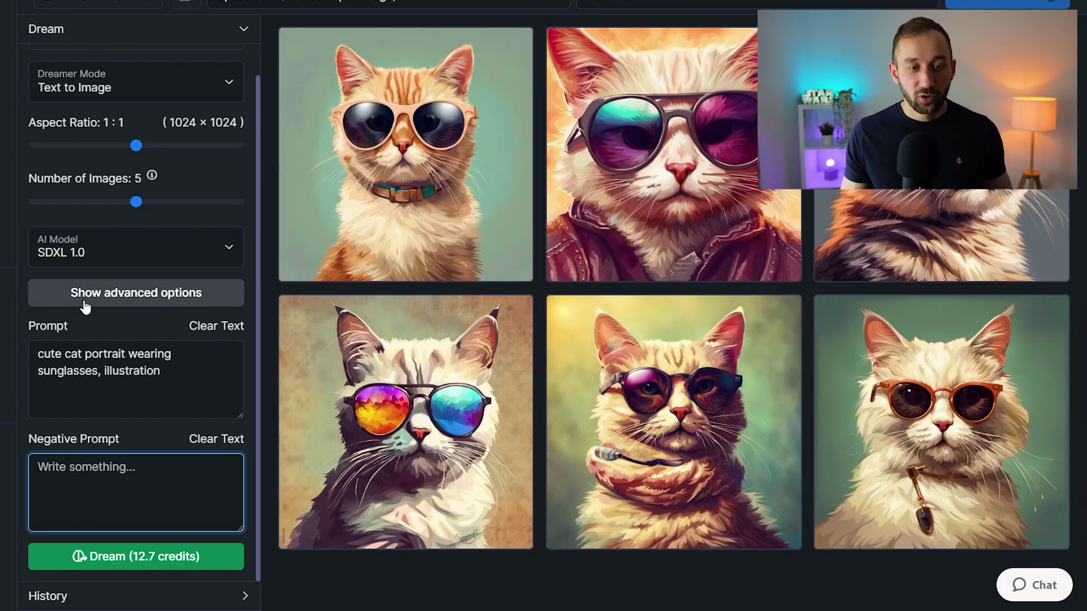
# Reveal the advanced settings and raise Quality & Details, then return it to 40
pyautogui.click(147, 302)
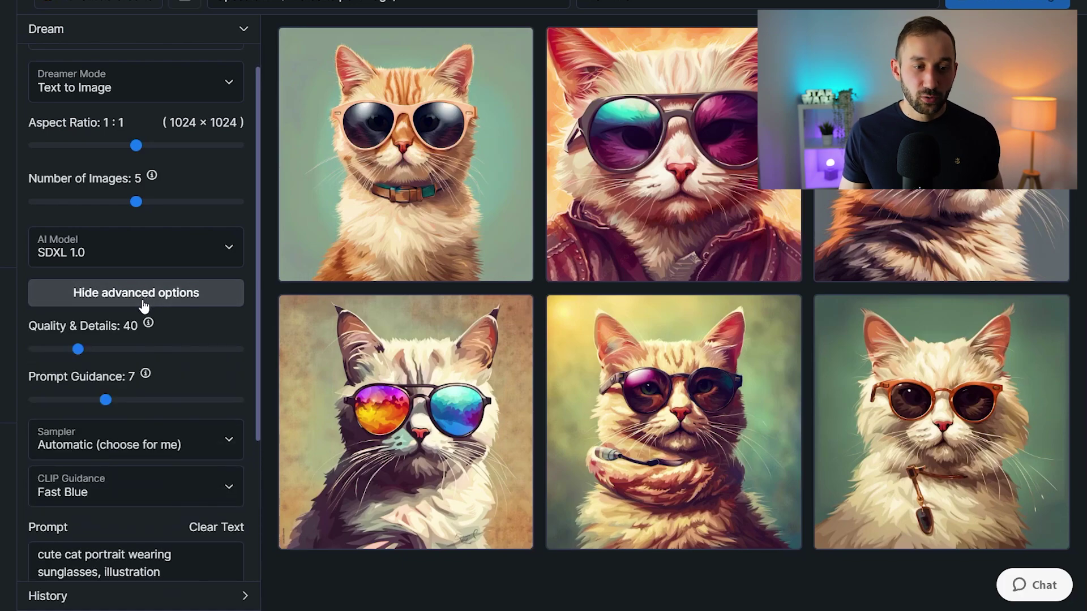
pyautogui.scroll(-1, 161, 311)
pyautogui.moveTo(146, 259)
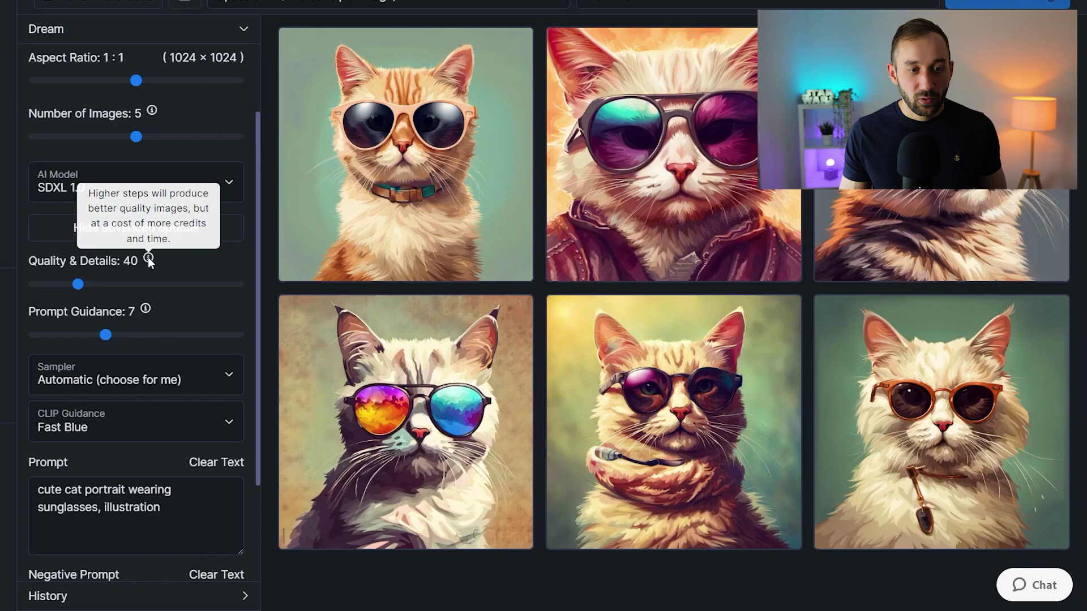
pyautogui.moveTo(78, 285); pyautogui.dragTo(204, 285)
pyautogui.scroll(-2, 243, 351)
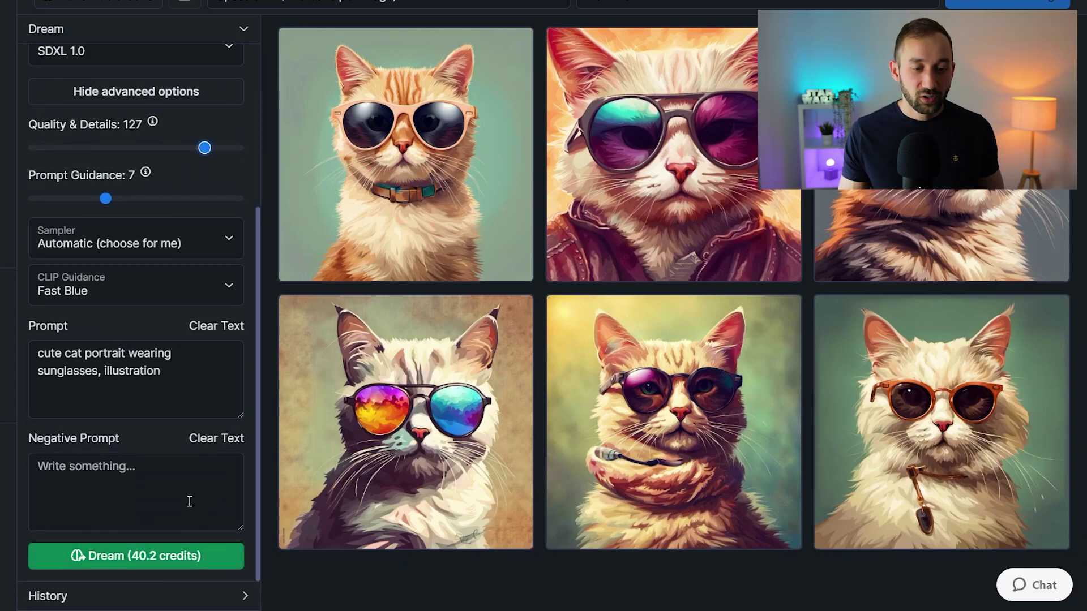
pyautogui.scroll(3, 190, 501)
pyautogui.moveTo(204, 277); pyautogui.dragTo(78, 277)
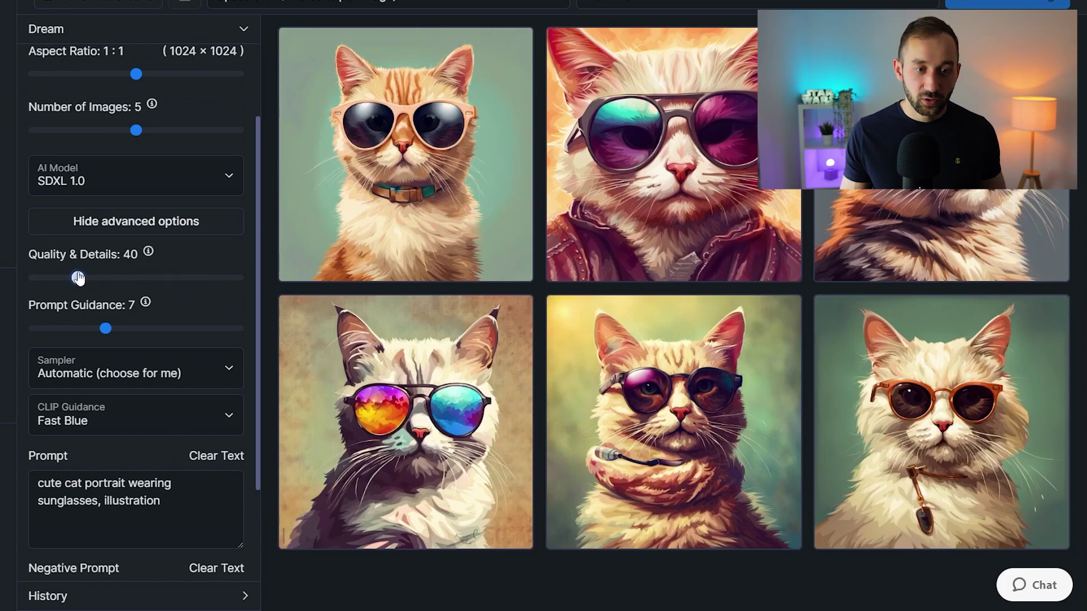
# Push Prompt Guidance up to its maximum of 20, then lower it to 3
pyautogui.scroll(-2, 143, 293)
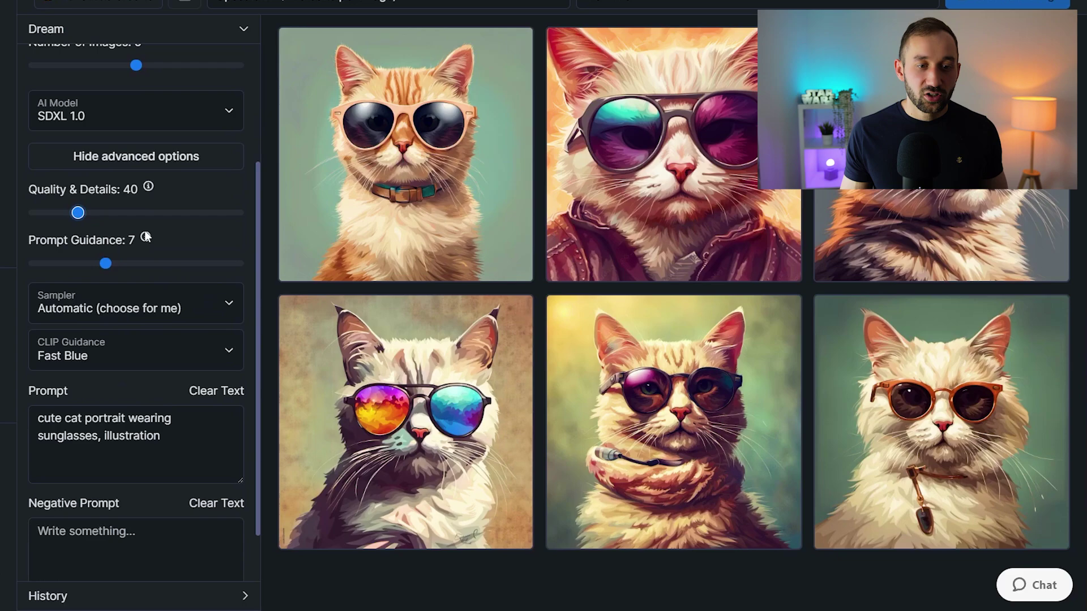
pyautogui.moveTo(143, 237)
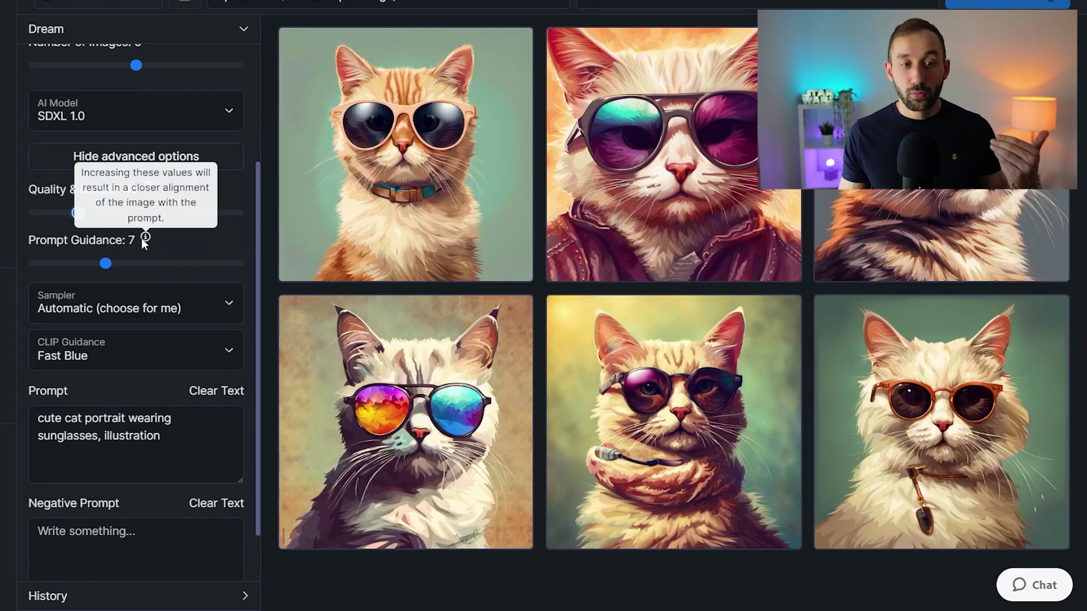
pyautogui.moveTo(105, 263); pyautogui.dragTo(262, 212)
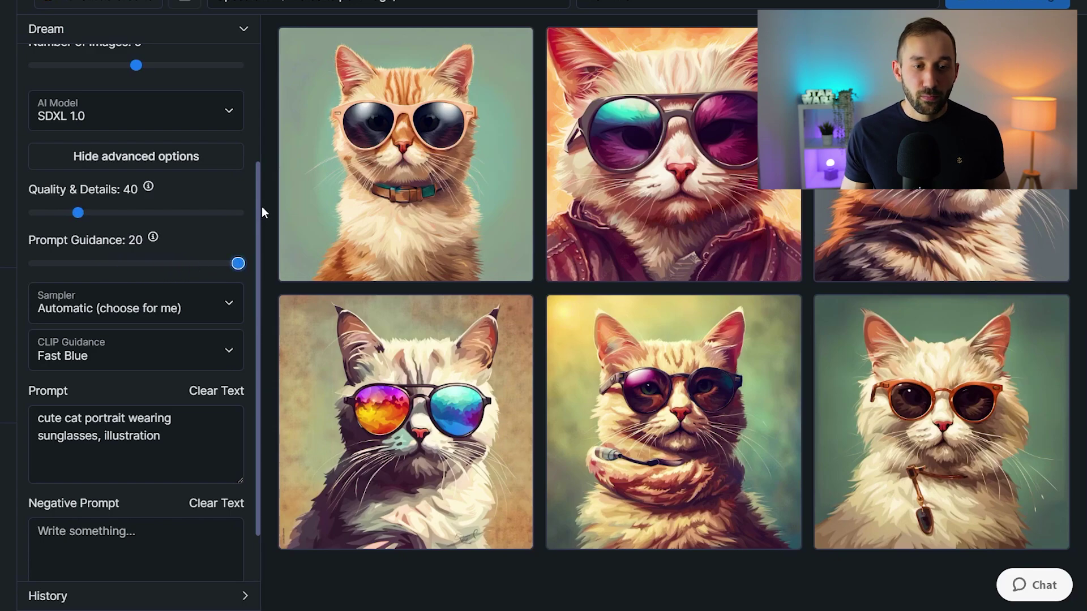
pyautogui.moveTo(203, 436); pyautogui.dragTo(3, 402)
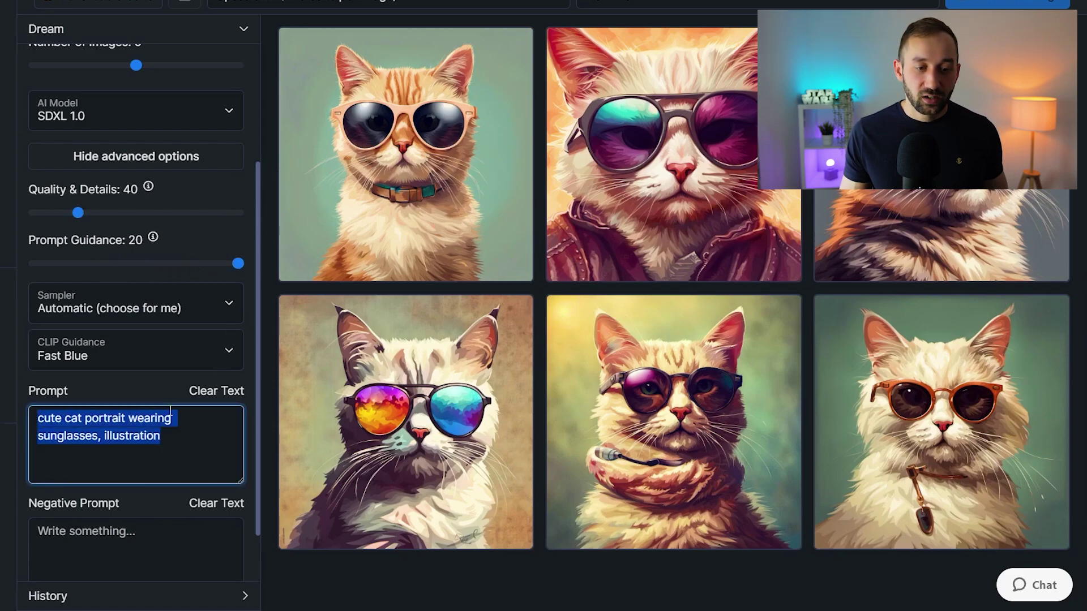
pyautogui.moveTo(234, 268); pyautogui.dragTo(68, 266)
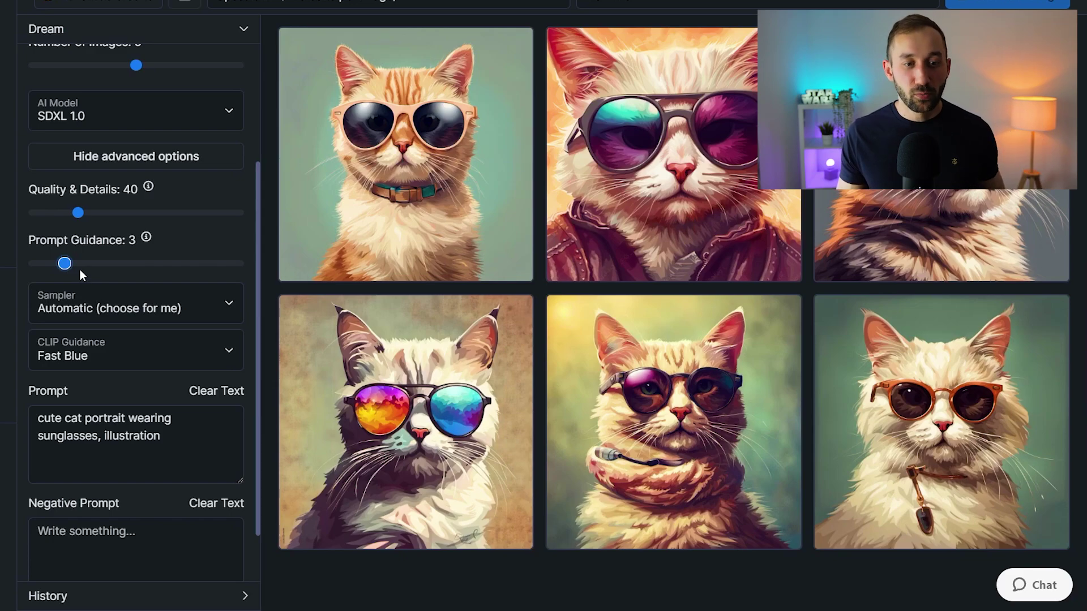
# Replace the prompt with 'cute happy dog wearing sunglasses, illustration, on white background'
pyautogui.moveTo(81, 275); pyautogui.dragTo(86, 266)
pyautogui.scroll(-1, 214, 371)
pyautogui.tripleClick(113, 364)
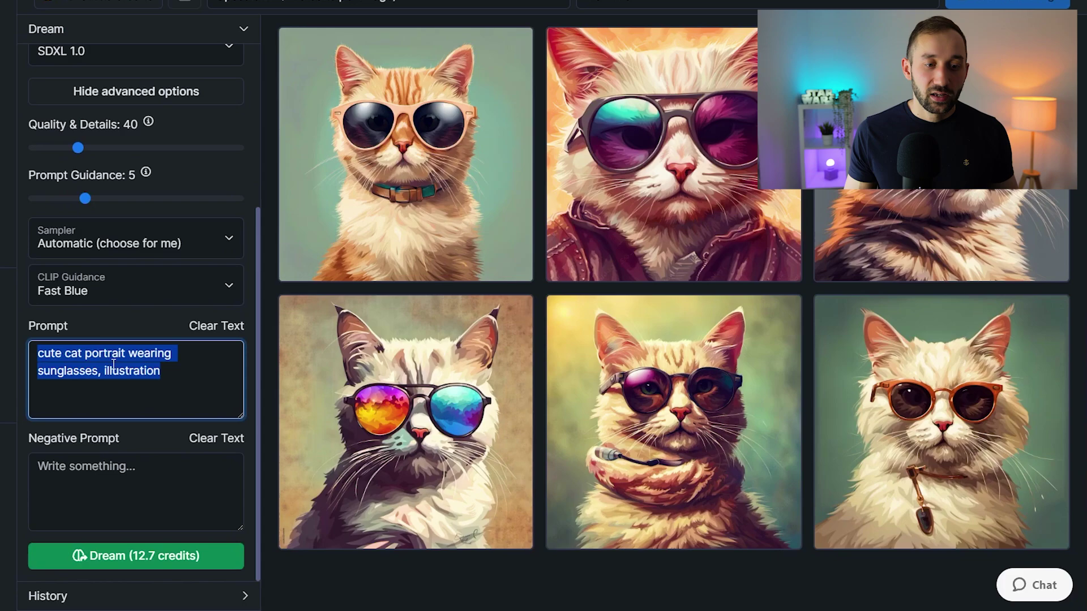
pyautogui.click(200, 381)
pyautogui.tripleClick(207, 363)
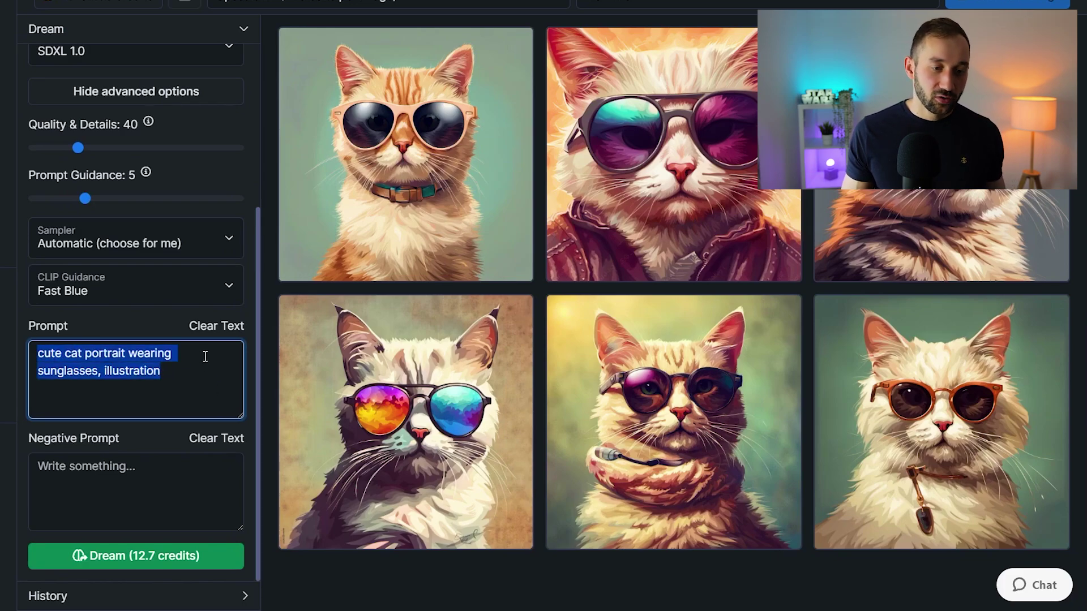
pyautogui.write('cute h')
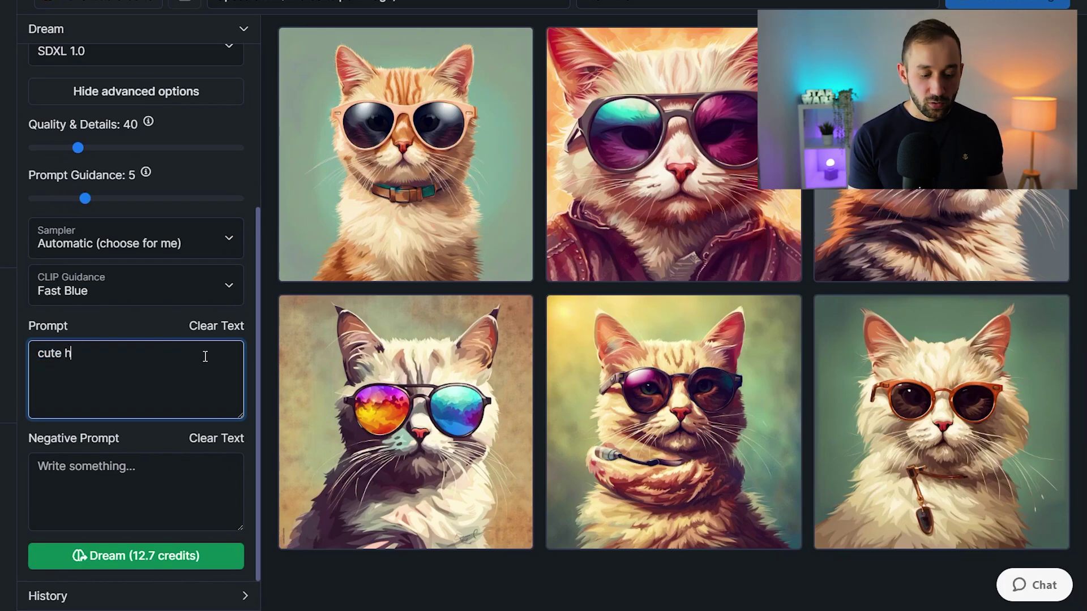
pyautogui.write('appy dog wearing ')
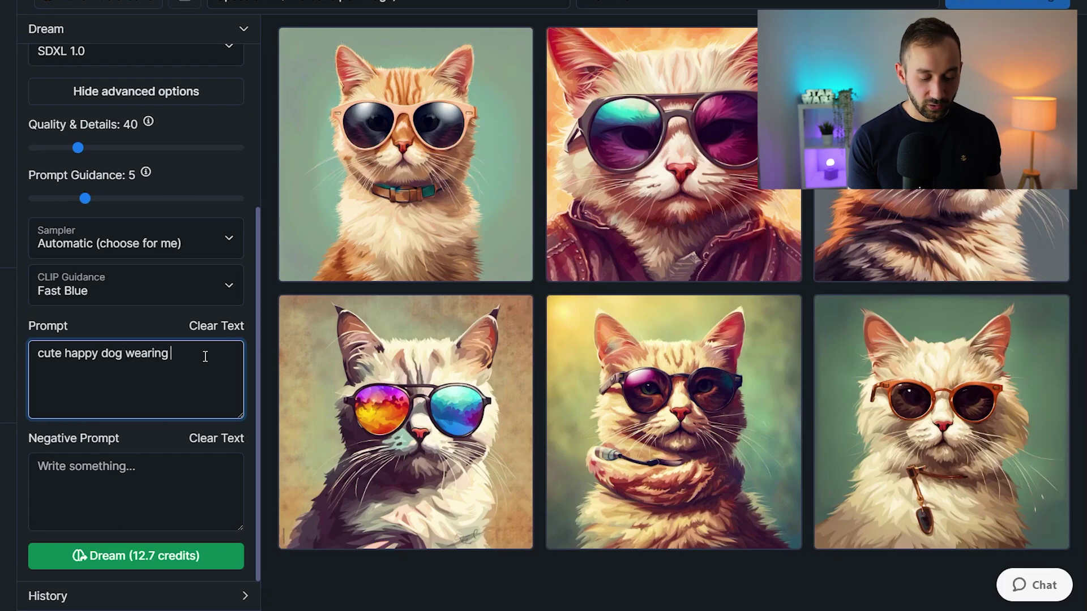
pyautogui.write('sunglasses')
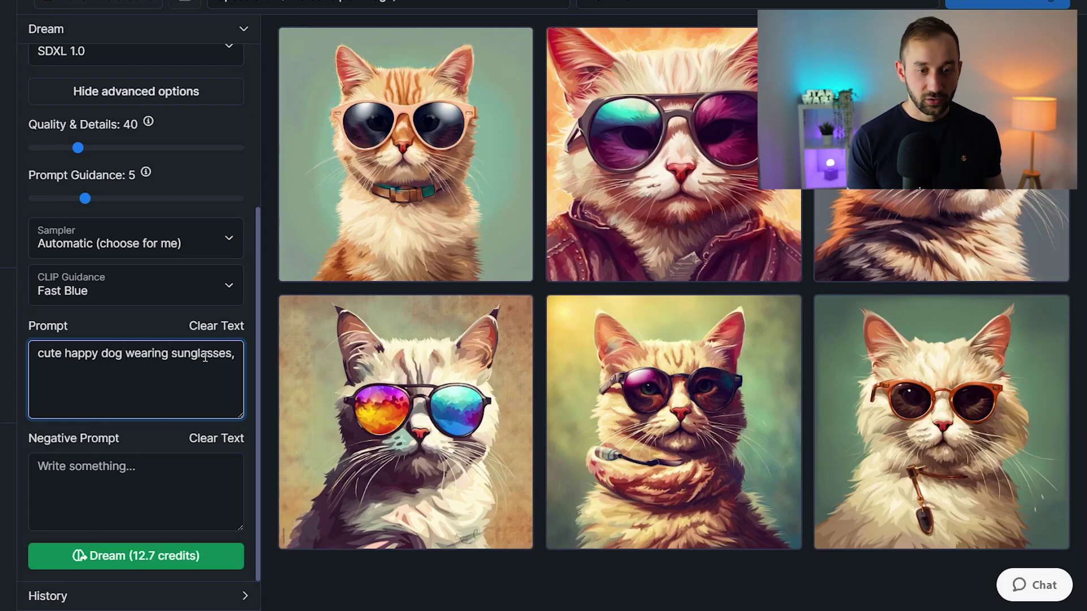
pyautogui.write(', illustration')
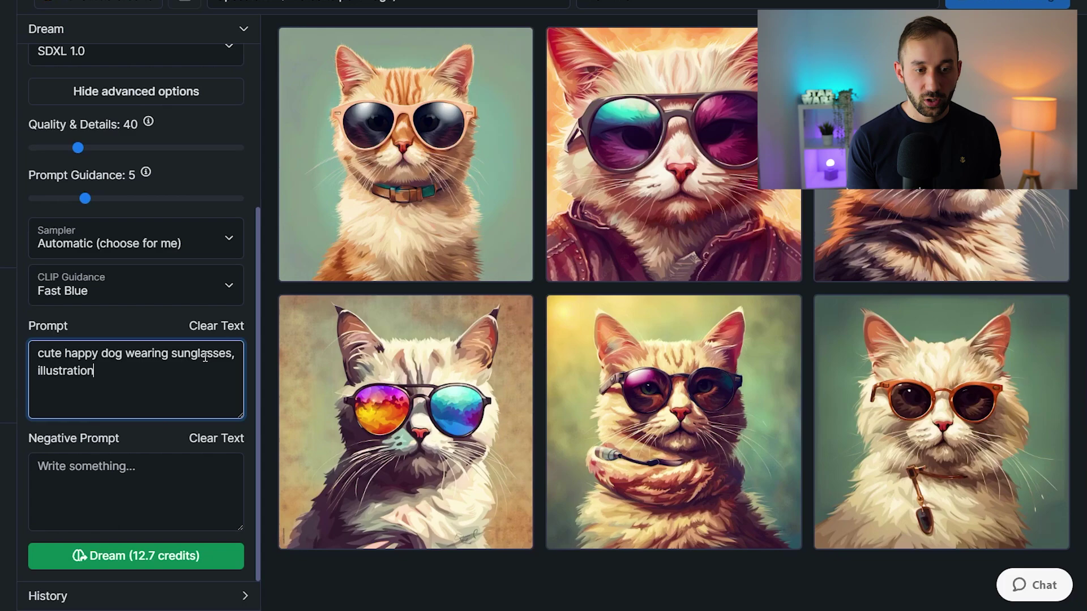
pyautogui.write(', on white backg')
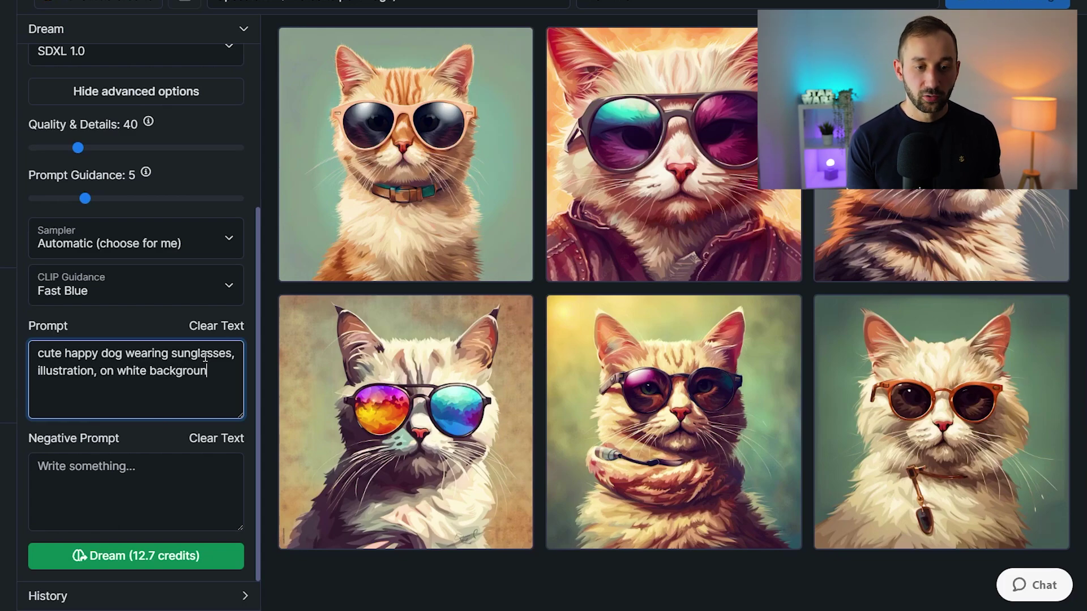
pyautogui.write('roun')
# Set Number of Images to 6 and start generating the new dog images
pyautogui.scroll(4, 205, 357)
pyautogui.moveTo(138, 235); pyautogui.dragTo(156, 241)
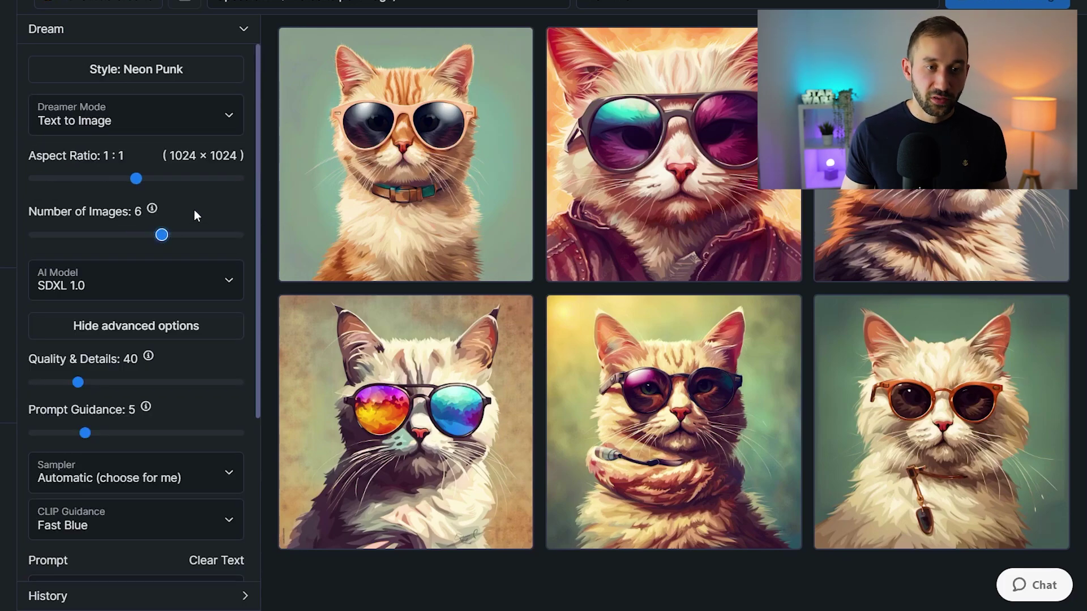
pyautogui.scroll(-4, 195, 213)
pyautogui.scroll(4, 199, 218)
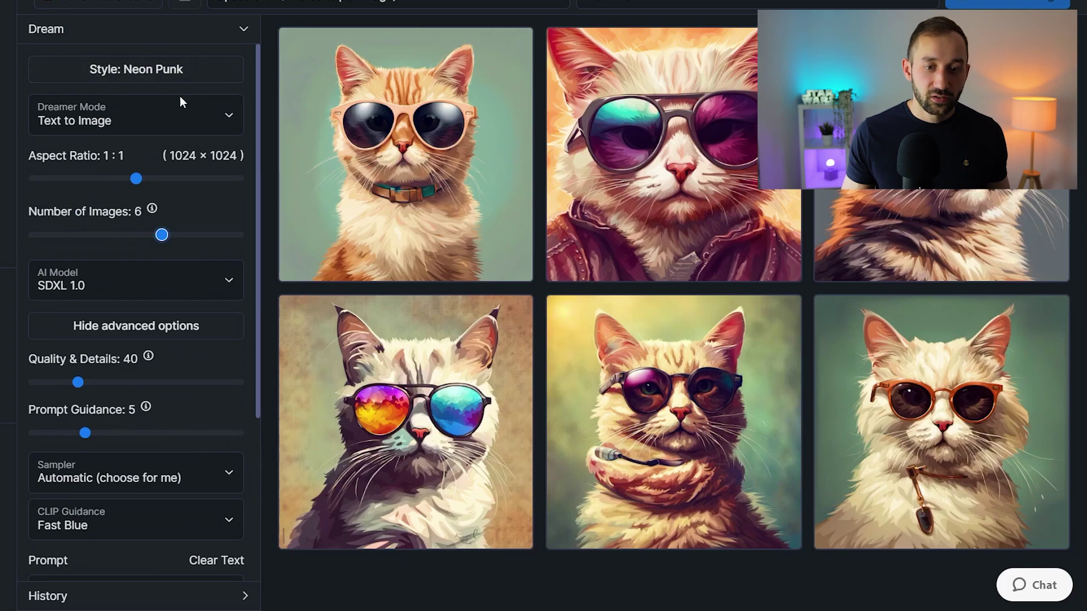
pyautogui.scroll(-4, 195, 248)
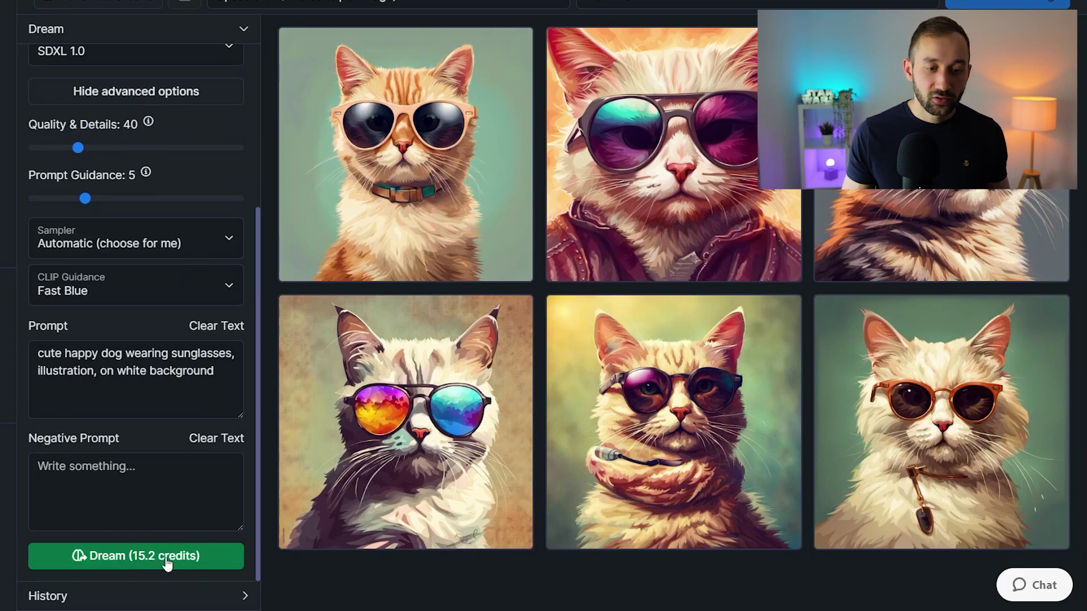
pyautogui.scroll(4, 111, 385)
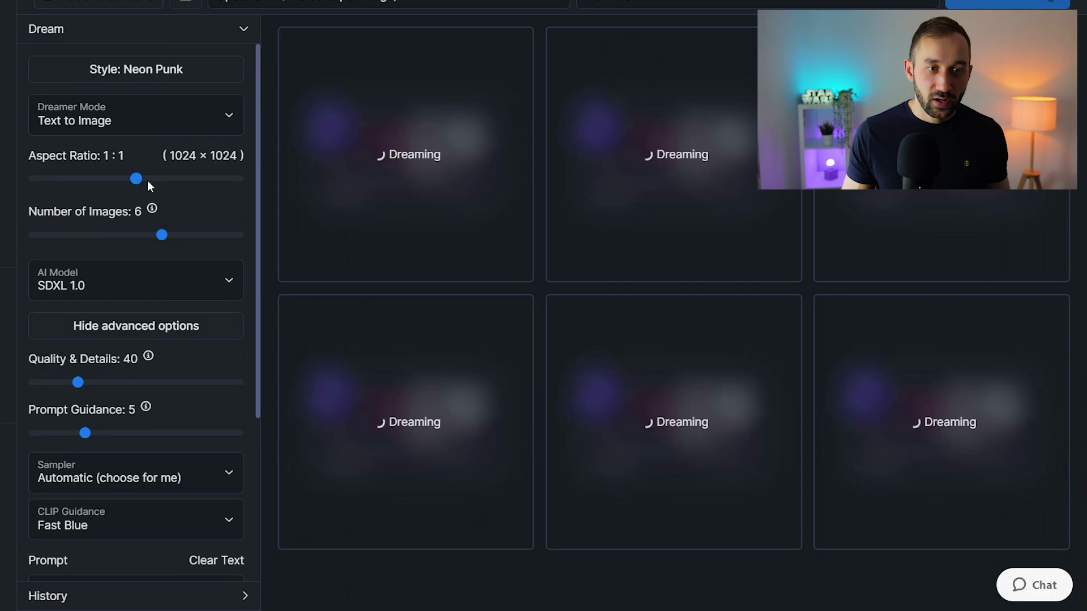
# Switch the image style to Digital Art
pyautogui.click(156, 70)
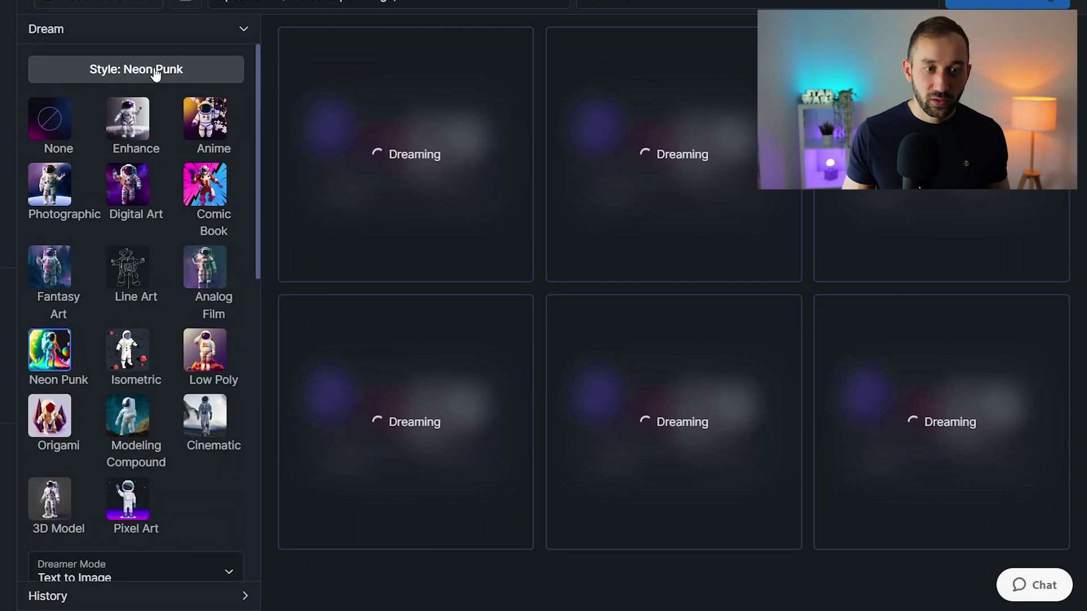
pyautogui.click(134, 198)
pyautogui.scroll(-3, 194, 291)
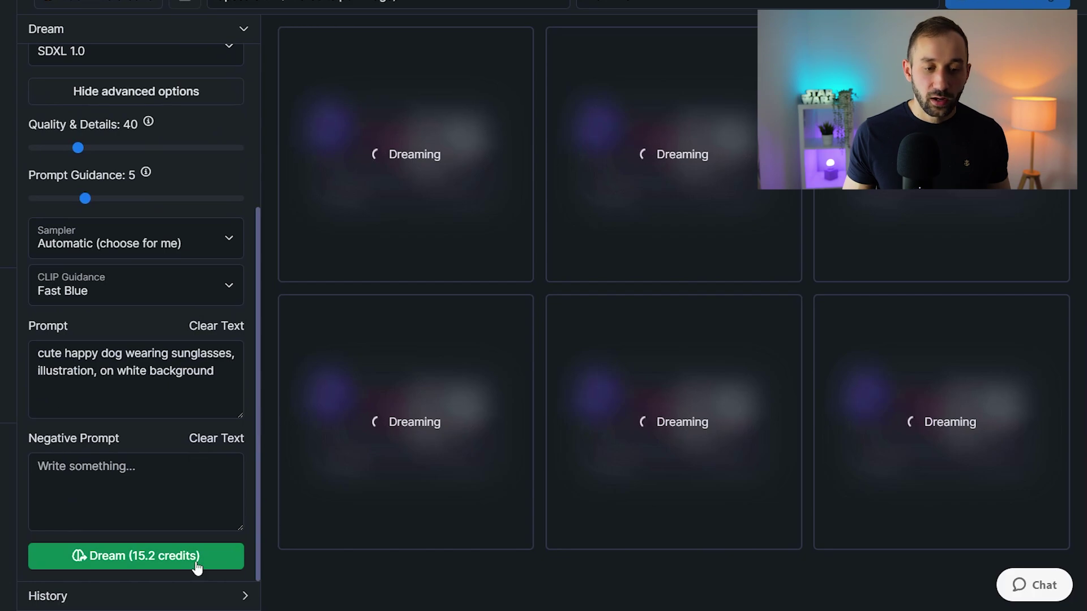
# Expand the generation History panel and scroll through its thumbnails
pyautogui.click(205, 603)
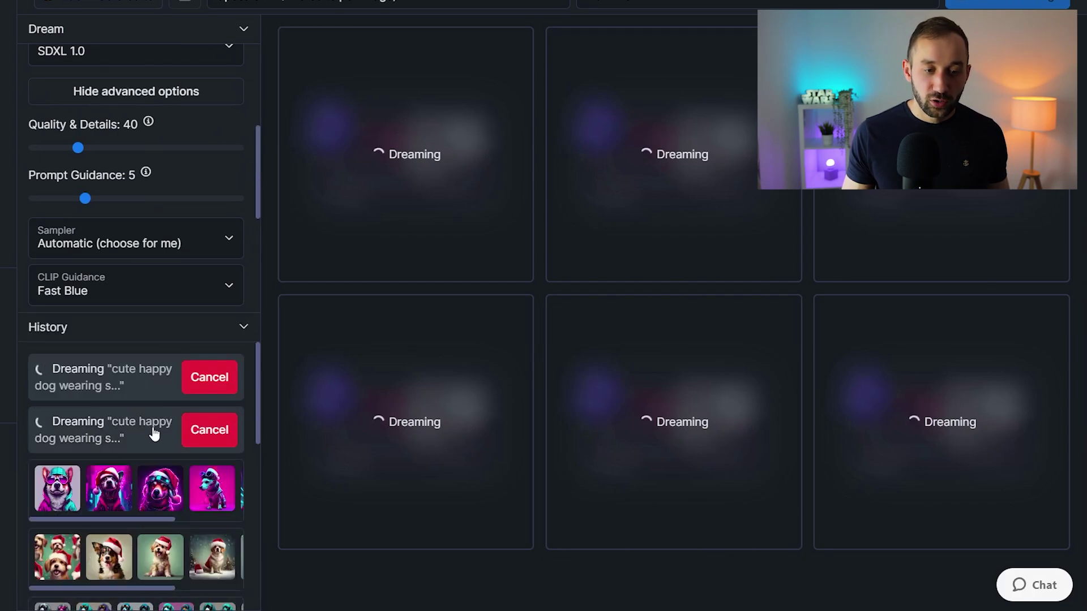
pyautogui.scroll(-3, 170, 433)
pyautogui.scroll(2, 176, 433)
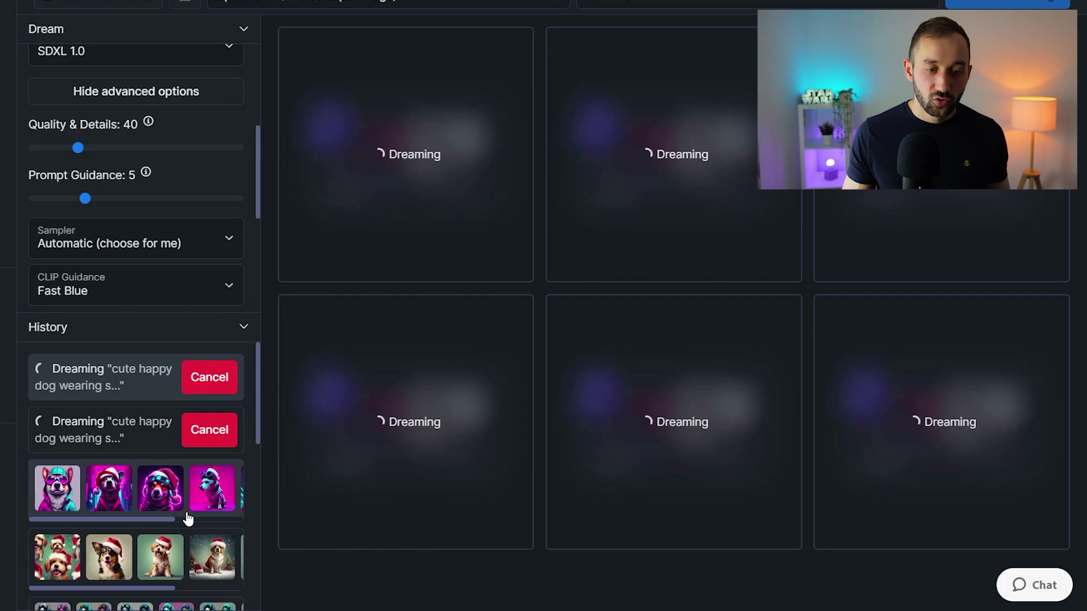
pyautogui.scroll(-5, 170, 523)
pyautogui.scroll(-3, 152, 529)
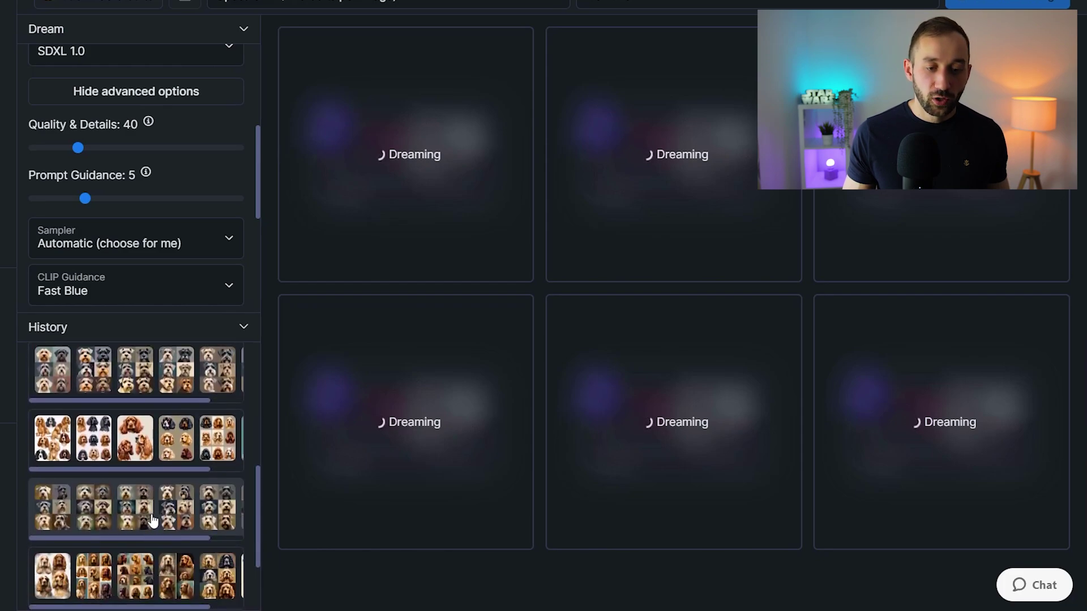
pyautogui.scroll(-2, 158, 431)
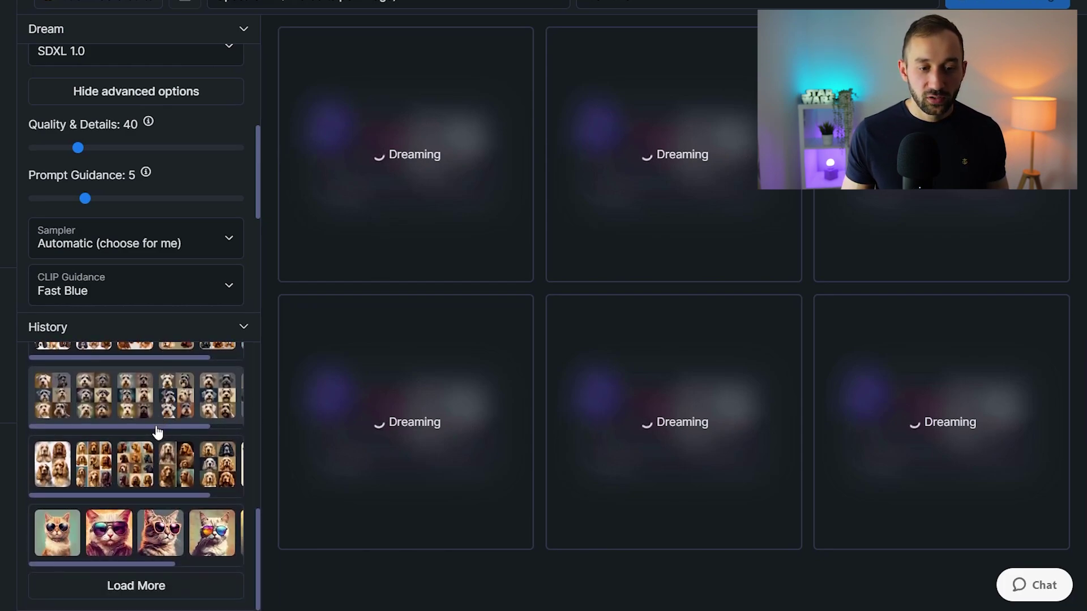
# Reload the earlier cocker spaniel portrait results from History
pyautogui.click(176, 474)
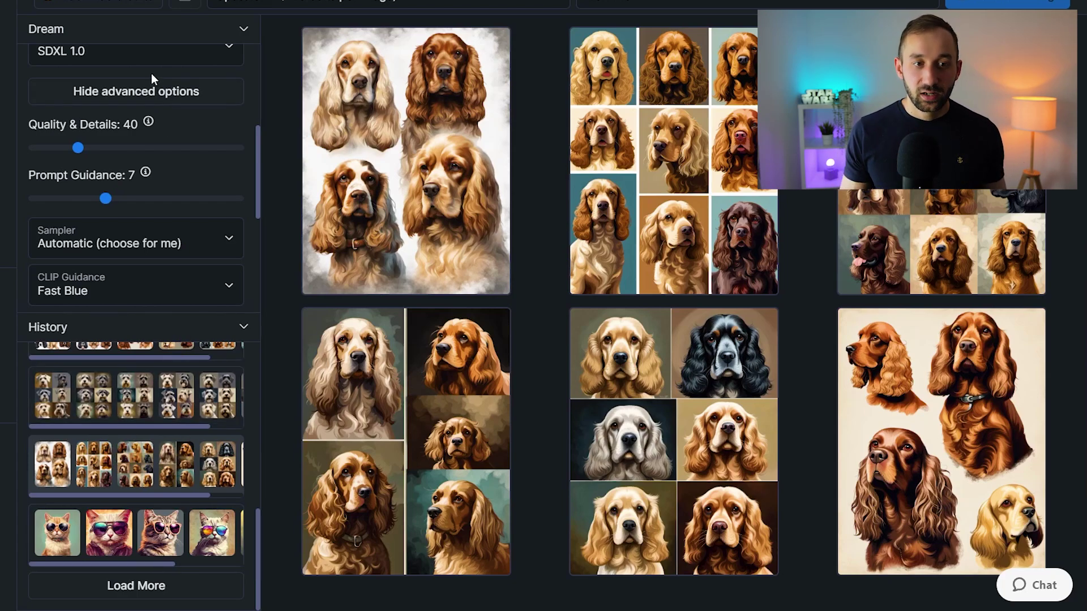
pyautogui.scroll(3, 151, 73)
pyautogui.scroll(1, 237, 226)
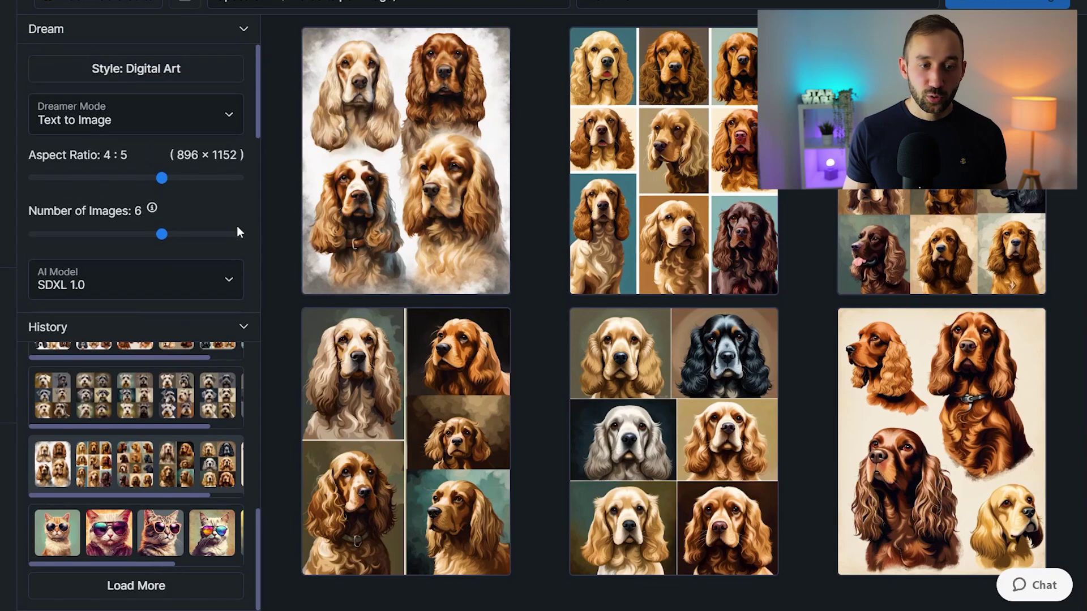
pyautogui.scroll(-6, 238, 226)
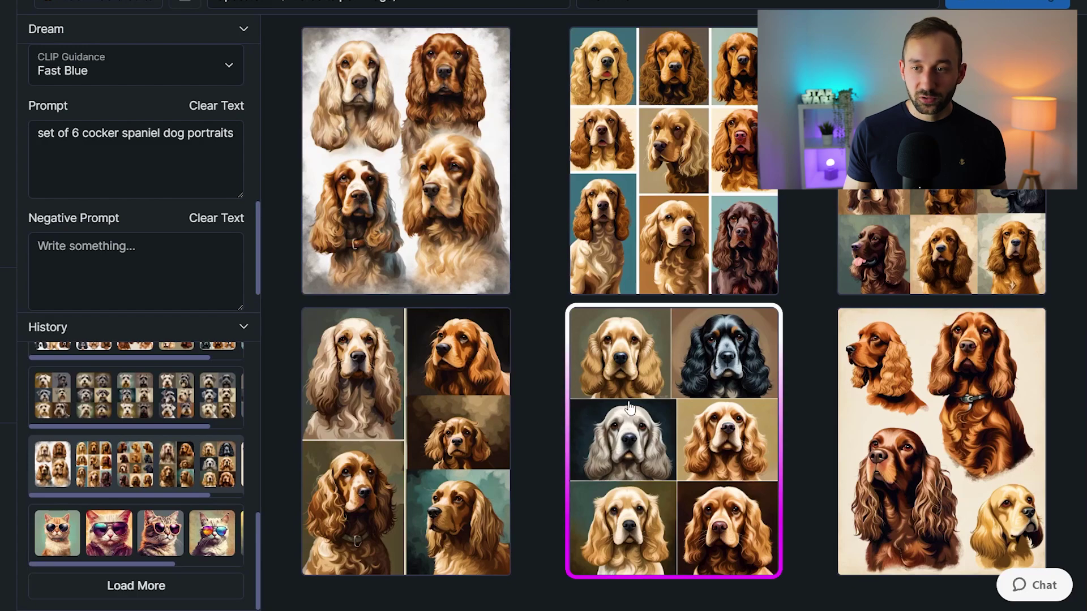
# Reload the schnauzer portrait results and select the word 'schnauzer' in the prompt
pyautogui.click(176, 406)
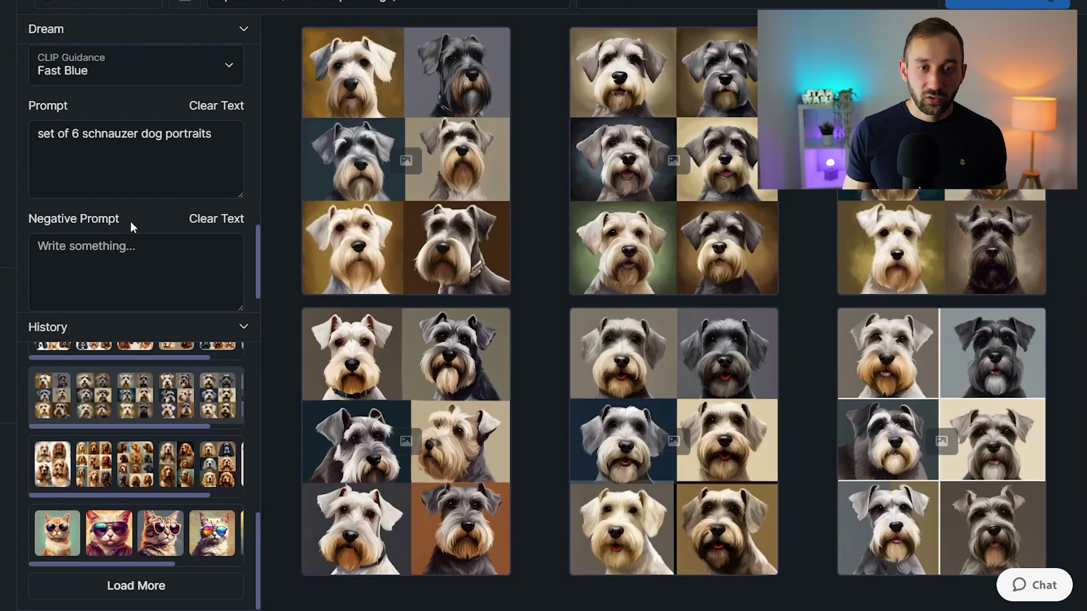
pyautogui.scroll(10, 130, 222)
pyautogui.scroll(-7, 157, 136)
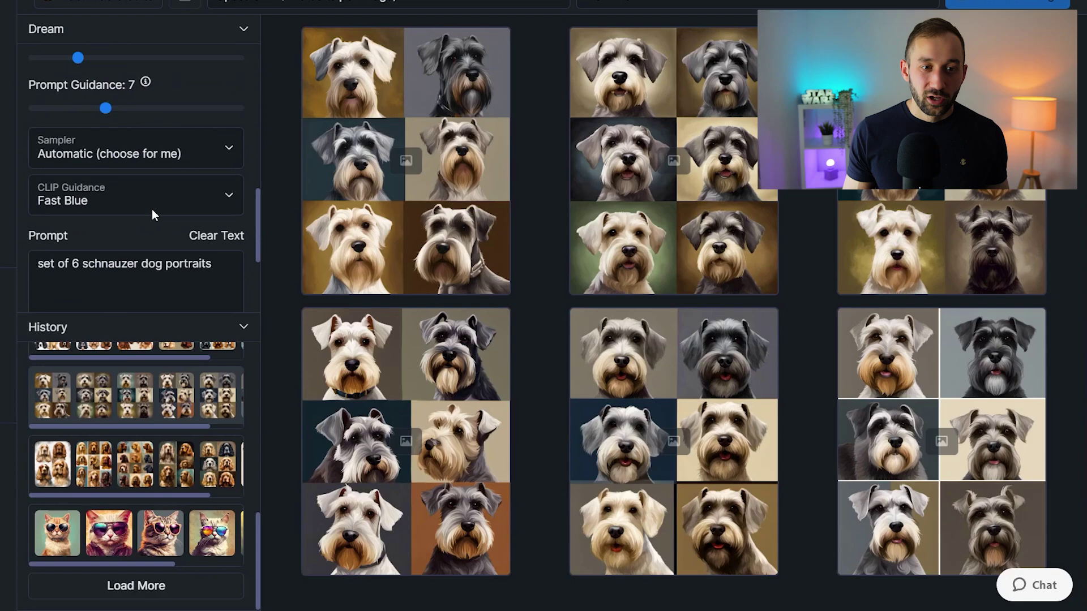
pyautogui.scroll(-2, 142, 238)
pyautogui.moveTo(86, 200); pyautogui.dragTo(138, 200)
pyautogui.click(138, 200)
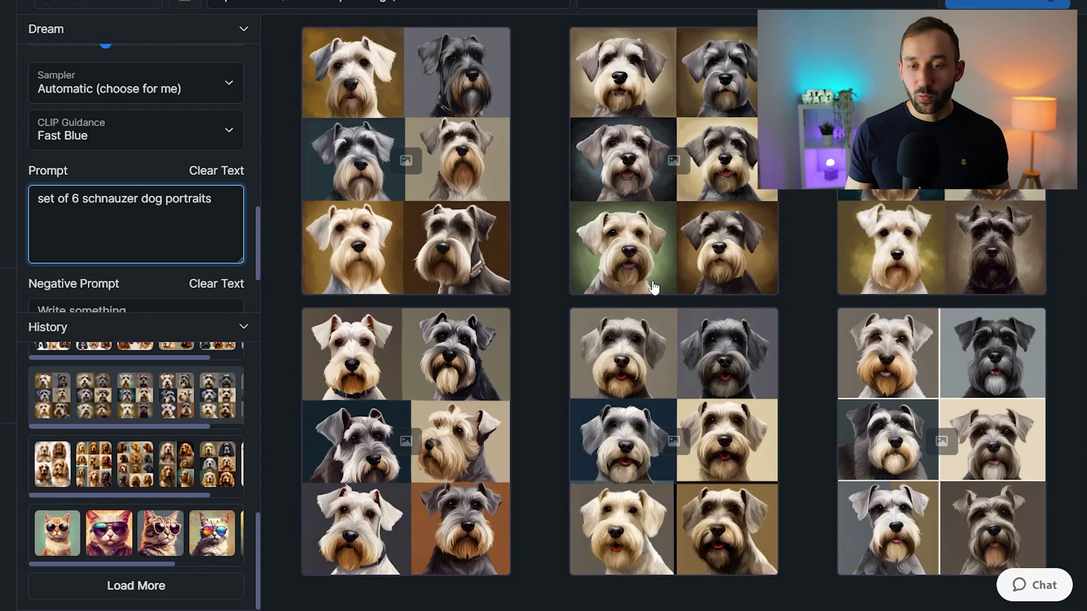
# Reload the neon sunglasses dog results from History
pyautogui.scroll(10, 155, 170)
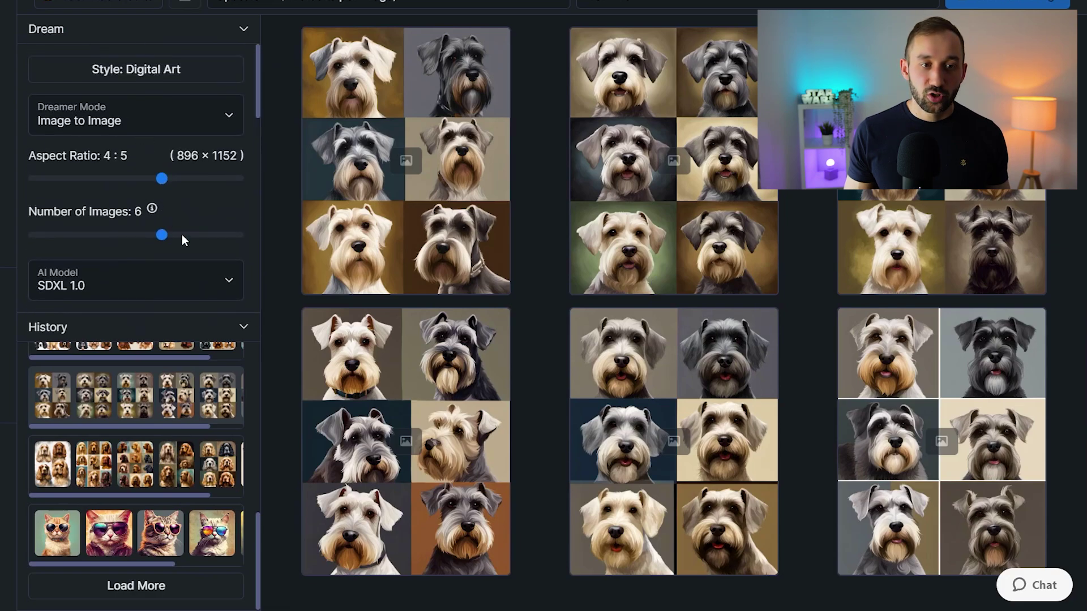
pyautogui.scroll(-3, 181, 235)
pyautogui.scroll(-10, 185, 475)
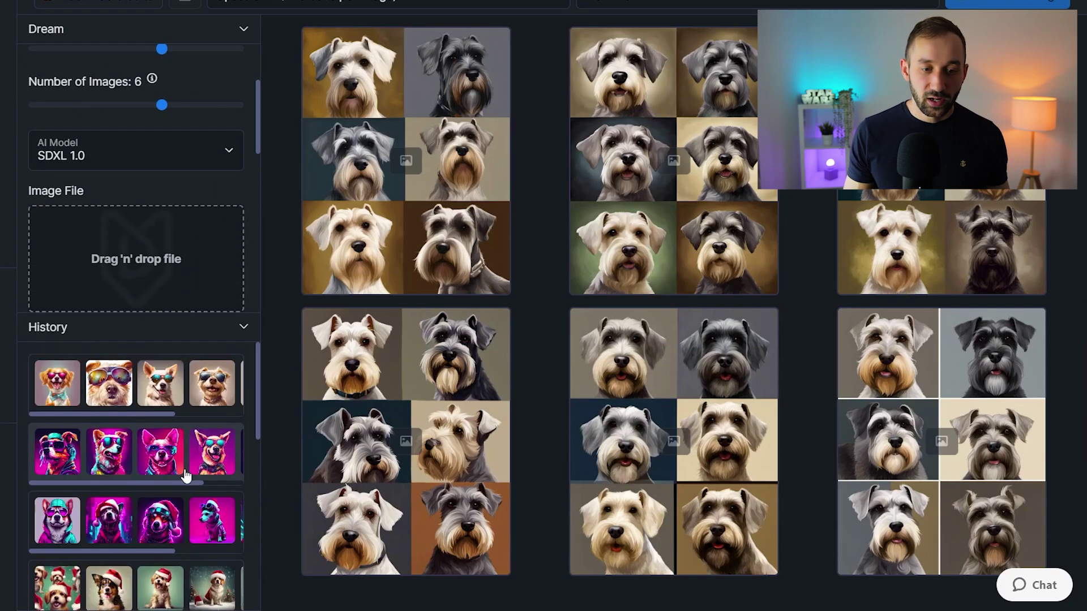
pyautogui.click(179, 453)
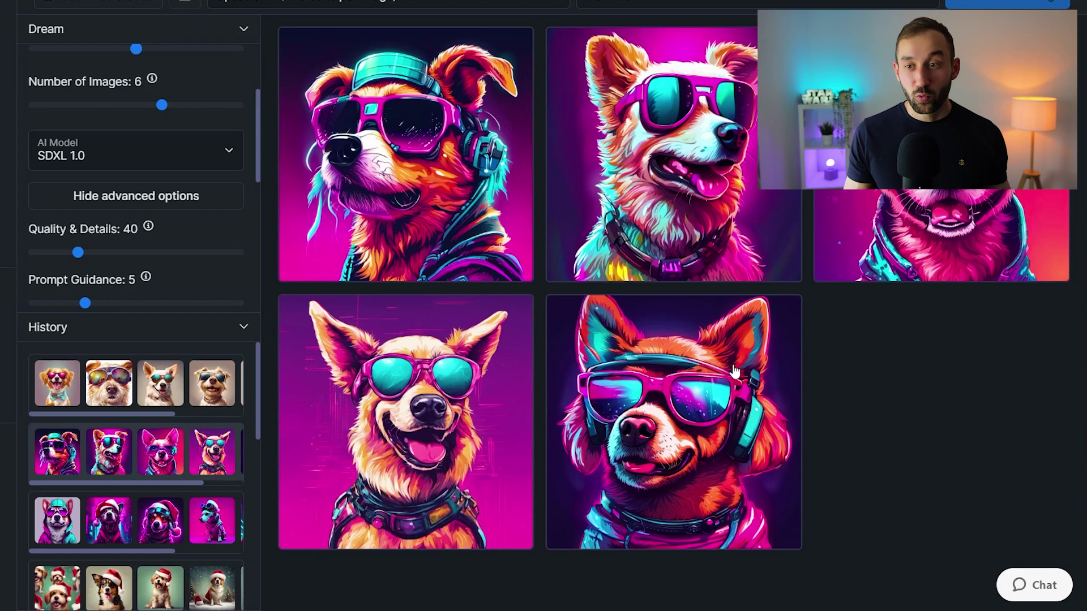
# Send the top-middle dog image to listings, keeping upscale at x4
pyautogui.click(690, 161)
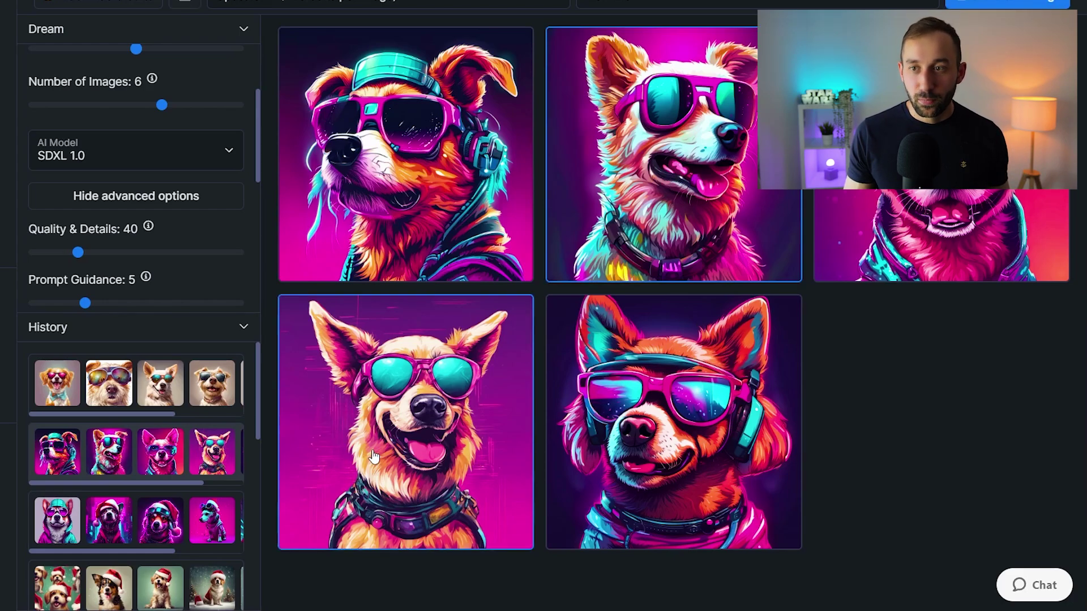
pyautogui.scroll(1, 373, 456)
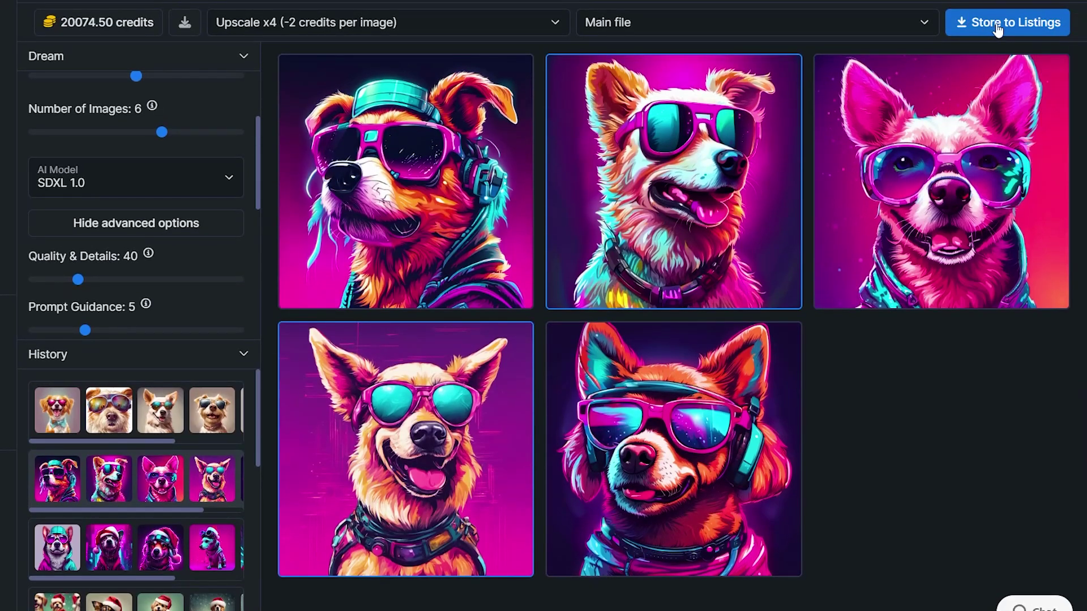
pyautogui.click(997, 24)
pyautogui.click(619, 72)
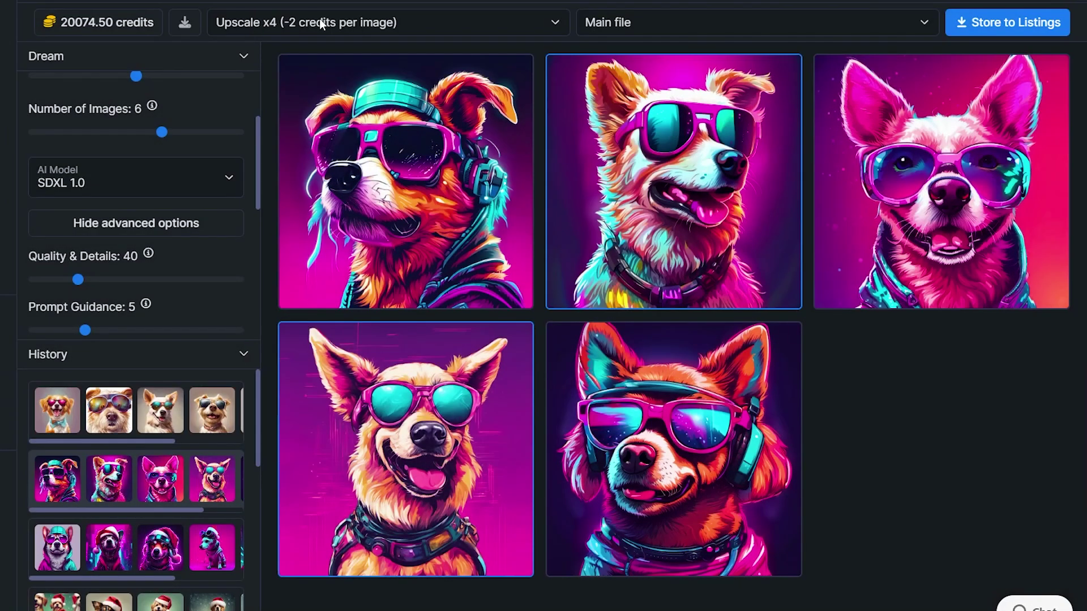
pyautogui.click(290, 22)
pyautogui.click(363, 26)
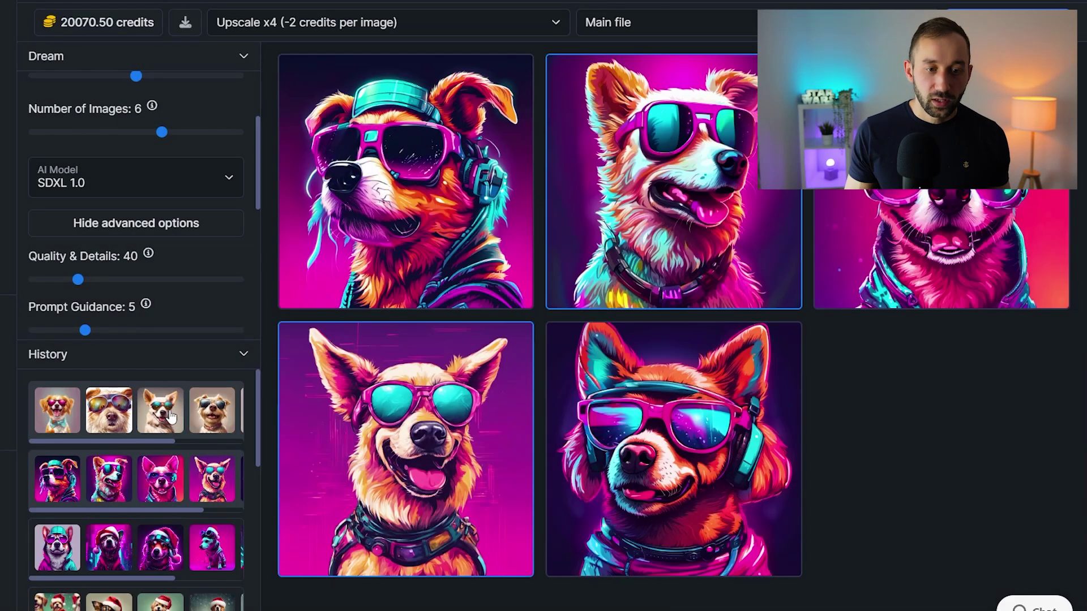
# Send three pastel sunglasses dogs (bottom-middle, bow-tie, bottom-right) to listings and dismiss the notice
pyautogui.click(130, 410)
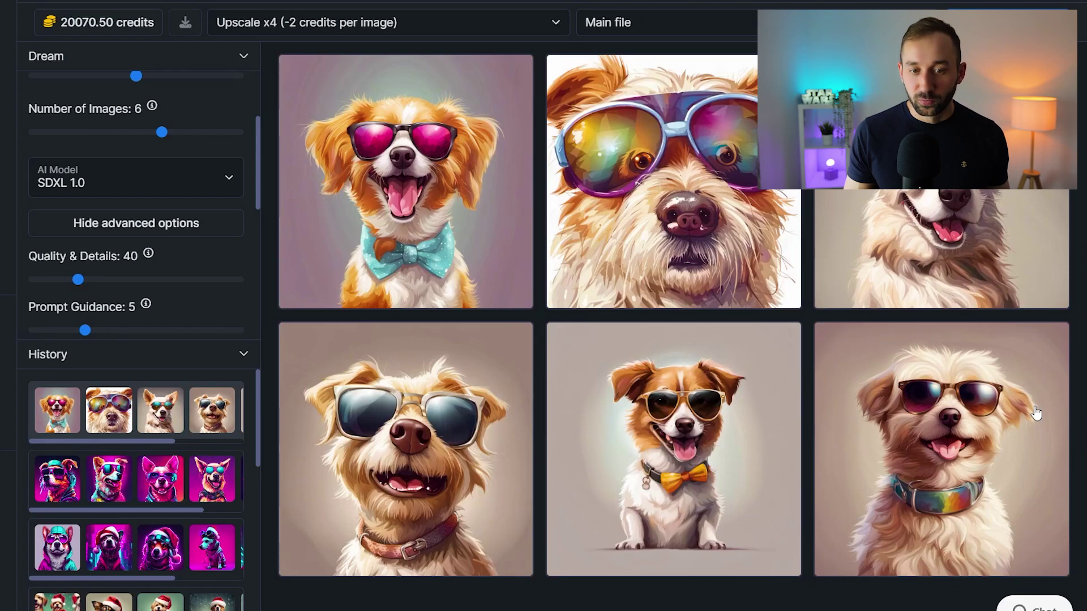
pyautogui.click(740, 484)
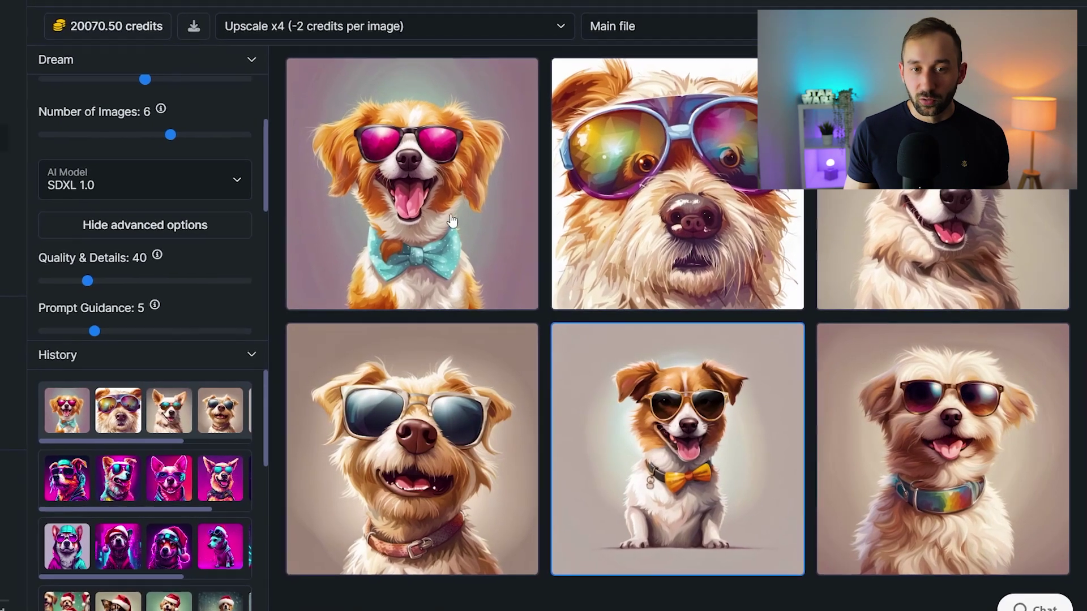
pyautogui.click(439, 205)
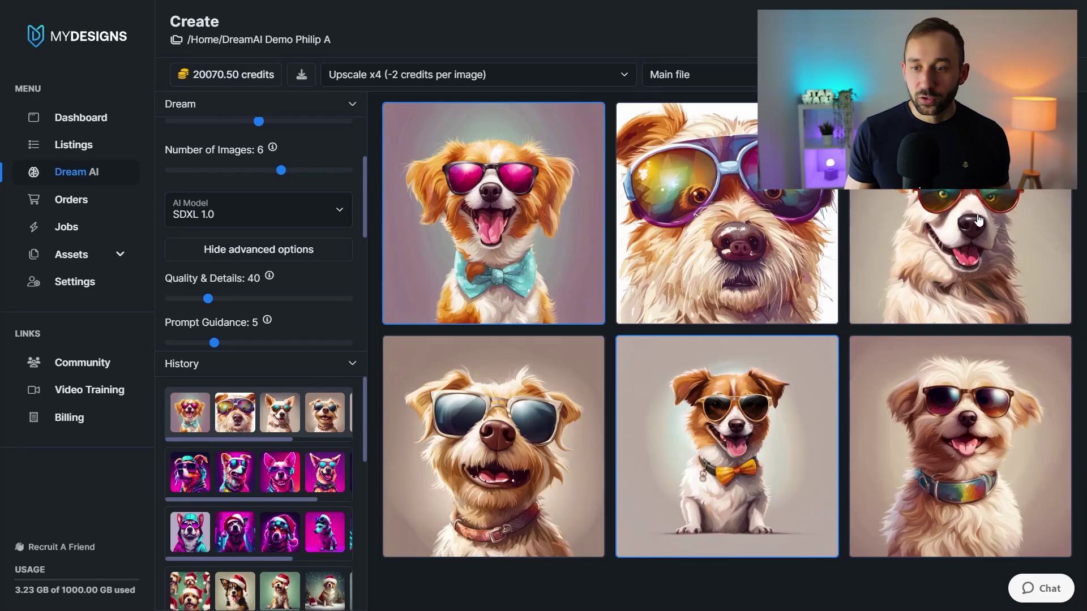
pyautogui.click(986, 403)
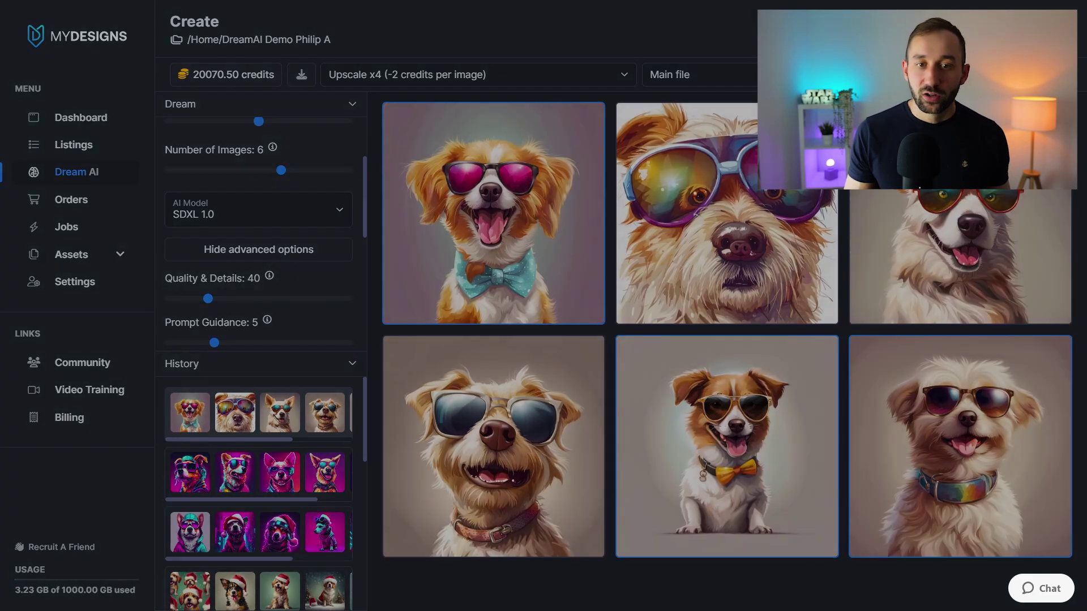
pyautogui.click(781, 74)
pyautogui.click(672, 117)
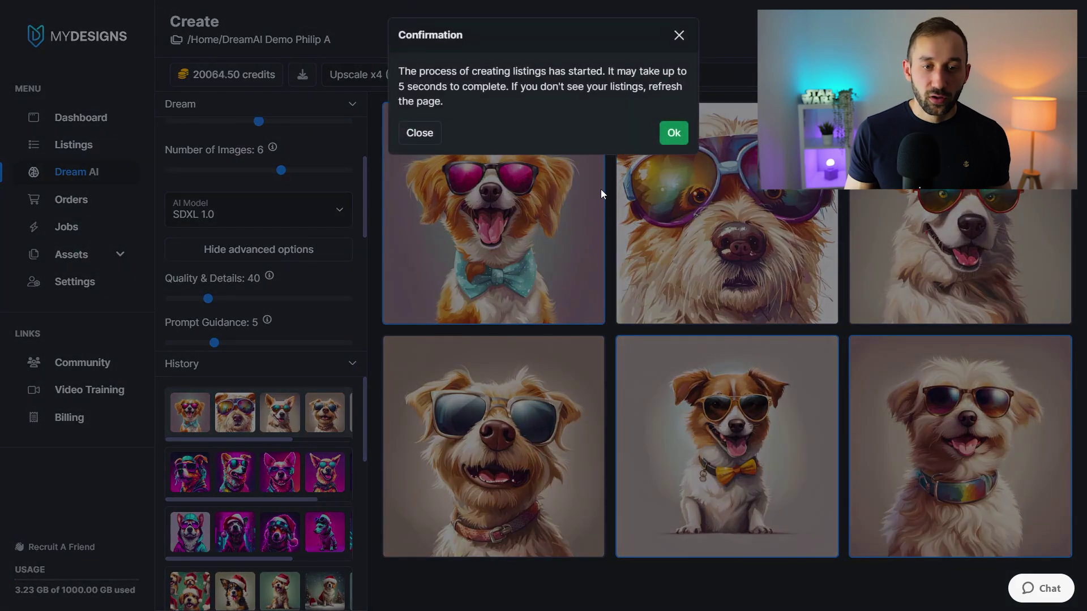
pyautogui.click(672, 131)
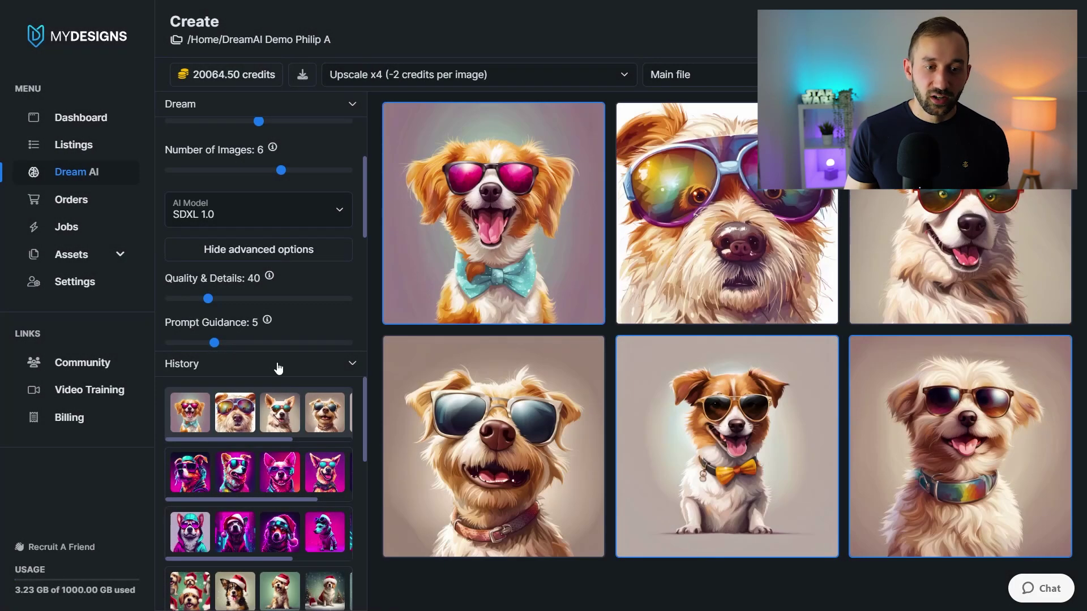
pyautogui.scroll(-5, 278, 408)
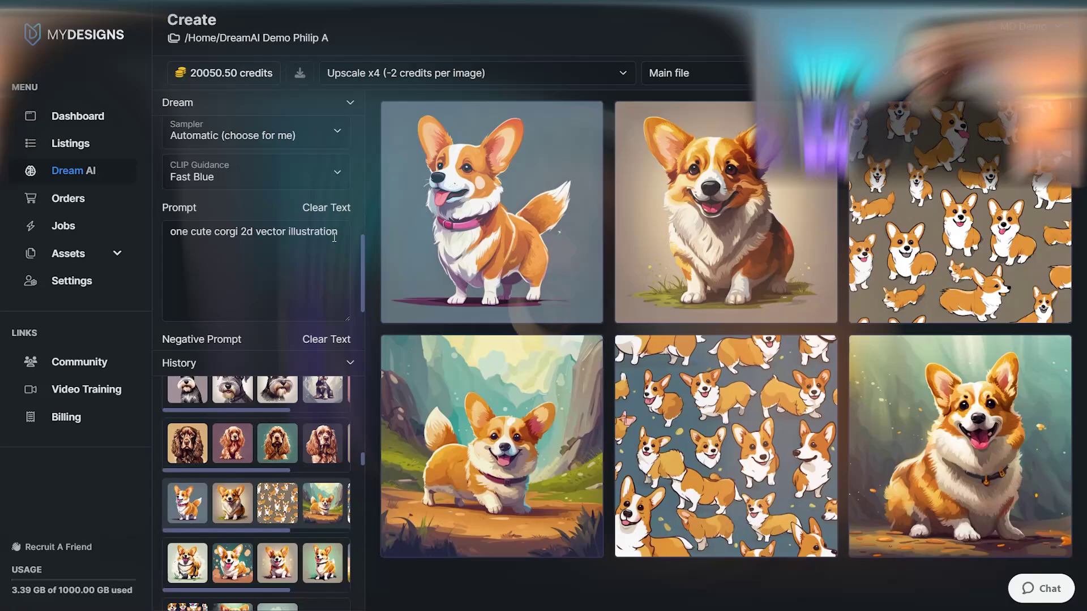
# Reload the earlier cocker spaniel generation from History and browse further entries
pyautogui.scroll(2, 213, 204)
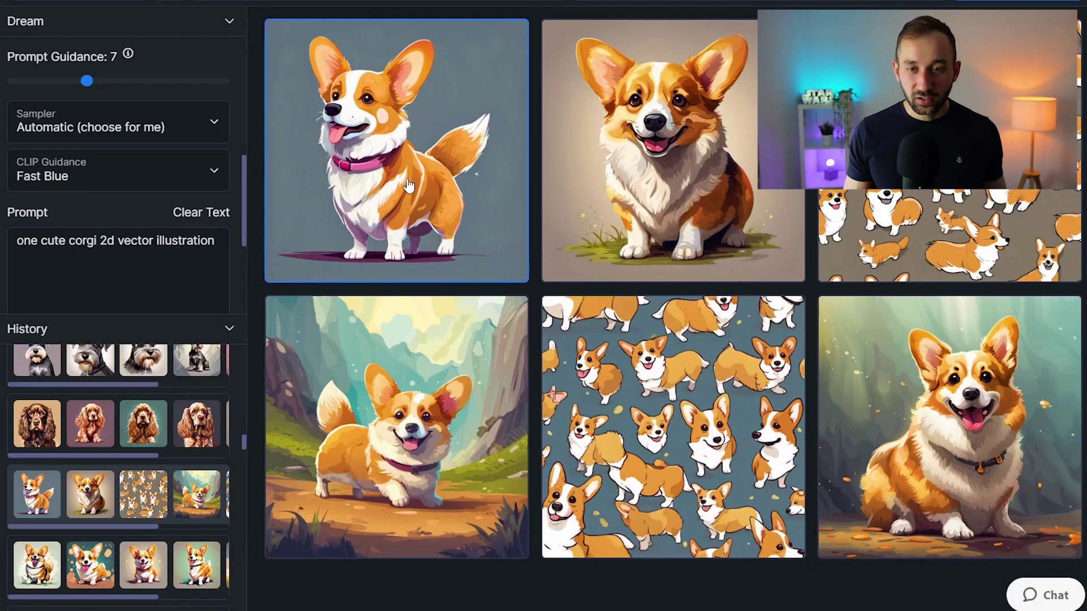
pyautogui.click(132, 422)
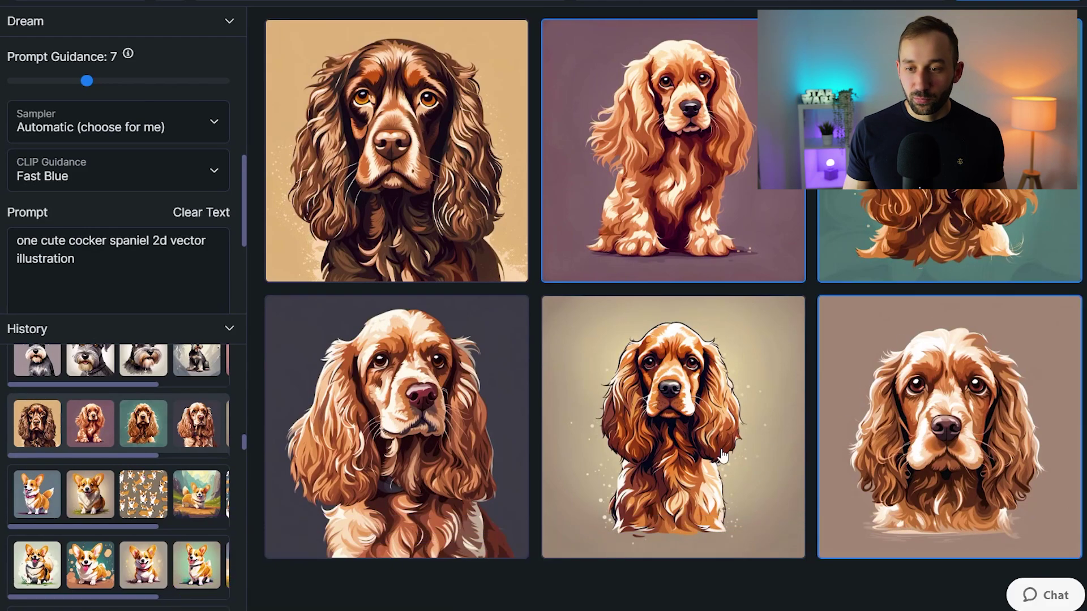
pyautogui.scroll(-1, 161, 436)
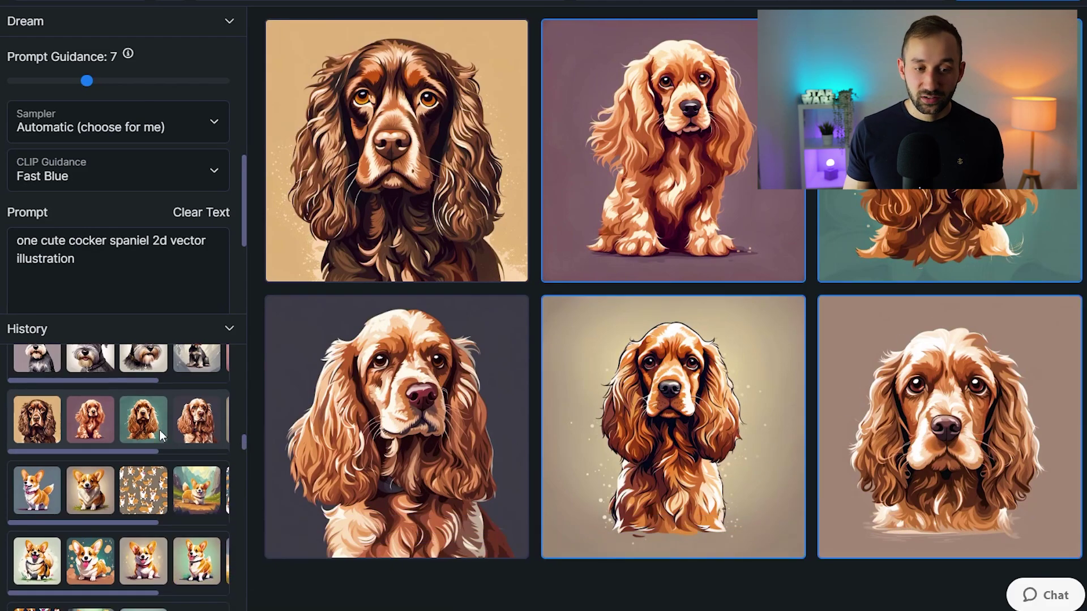
pyautogui.scroll(-3, 160, 433)
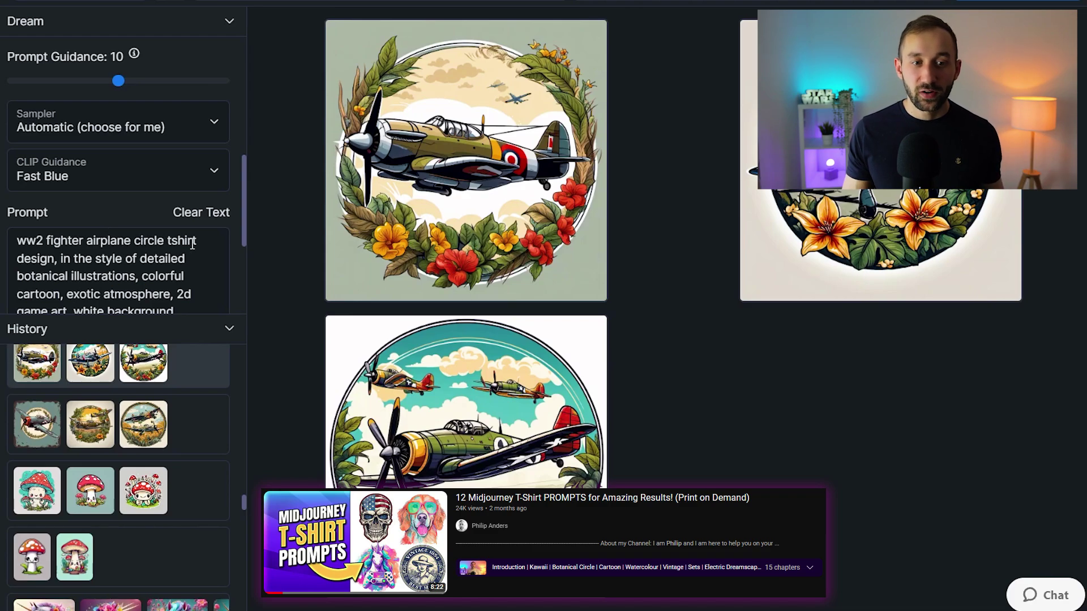
pyautogui.scroll(-1, 199, 246)
pyautogui.moveTo(163, 270); pyautogui.dragTo(16, 171)
pyautogui.click(97, 254)
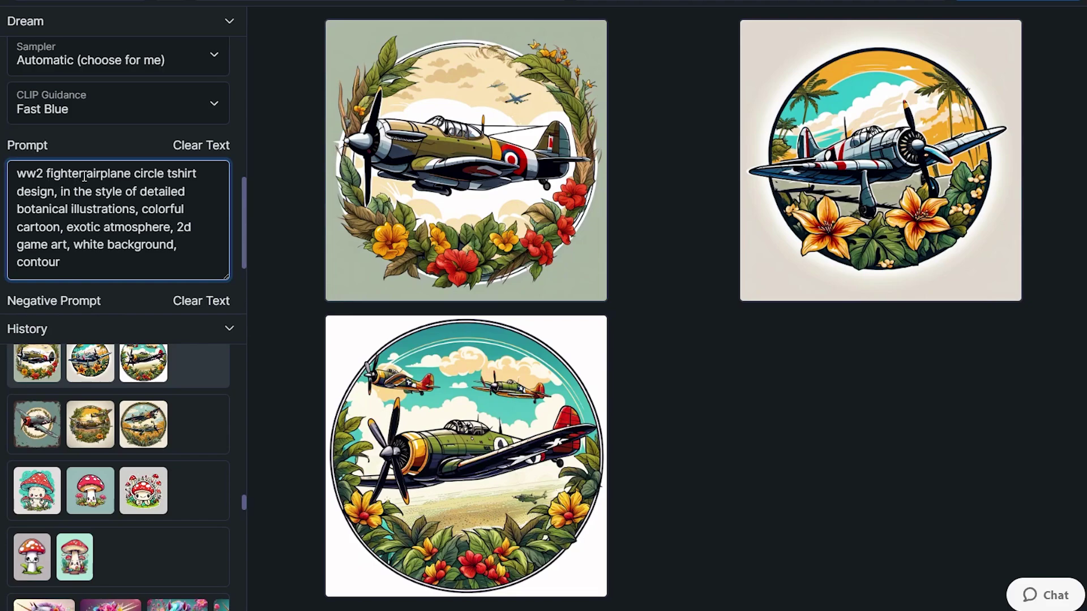
pyautogui.moveTo(17, 175); pyautogui.dragTo(140, 184)
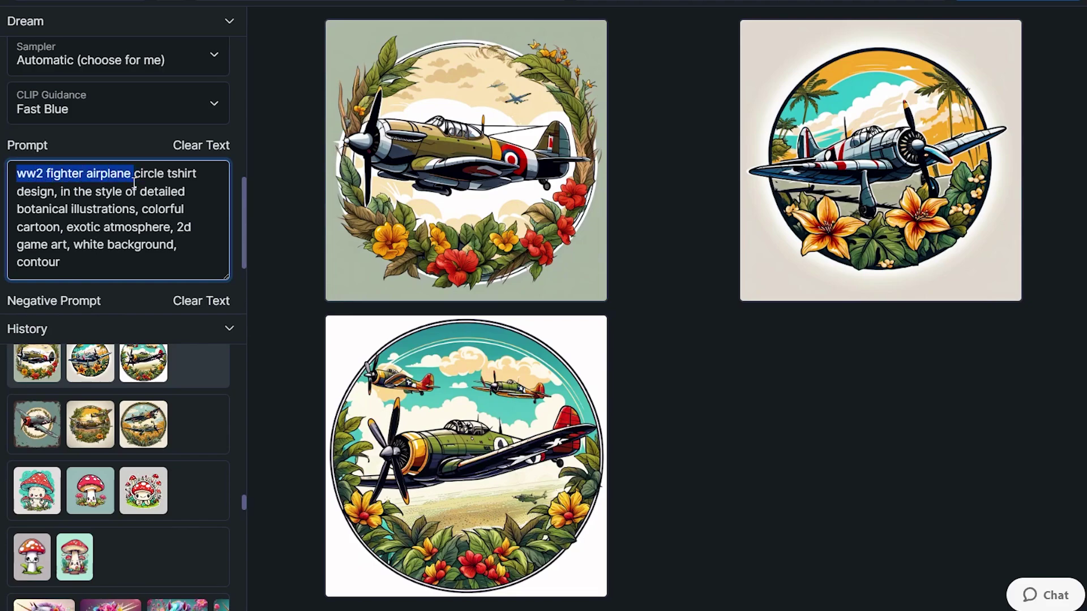
pyautogui.press('BackSpace')
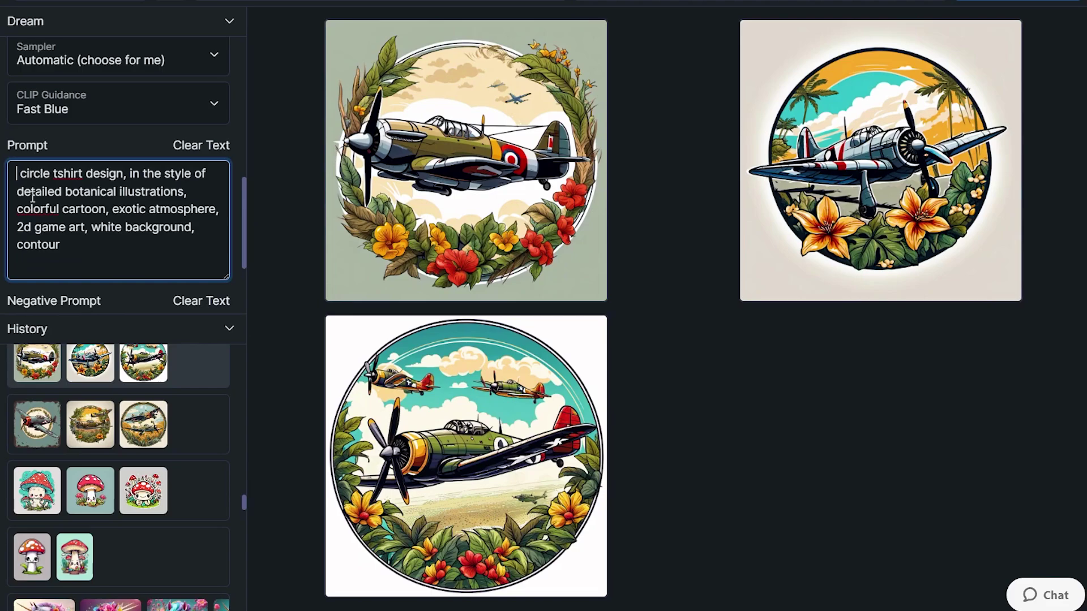
pyautogui.hotkey('ctrl', 'z')
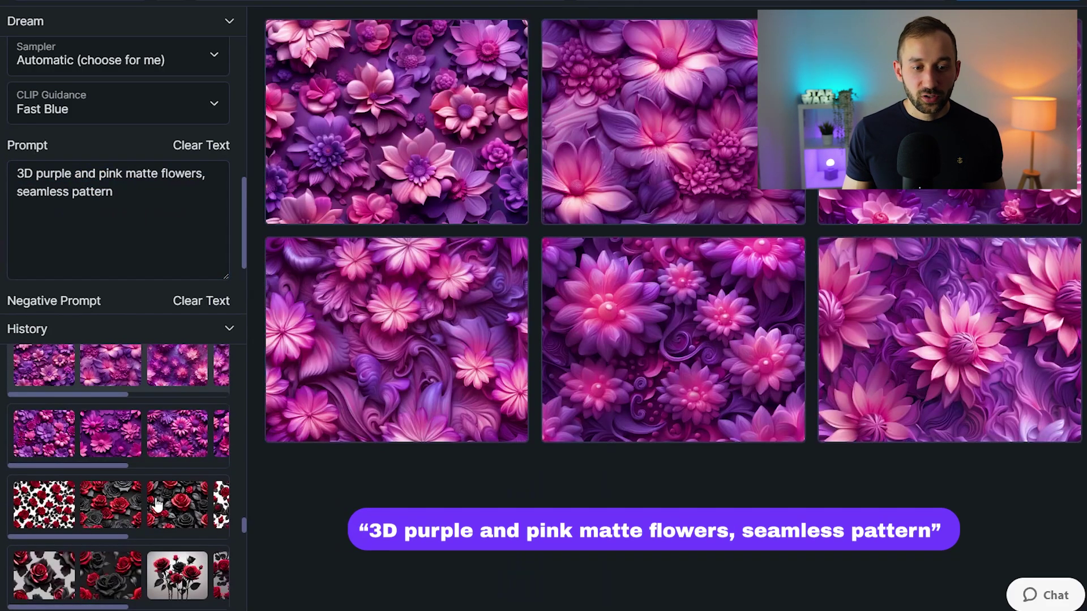
# Reload the black and red roses, 3D neon butterfly, and 3D pink-white-blue flowers generations
pyautogui.scroll(-2, 113, 470)
pyautogui.click(172, 453)
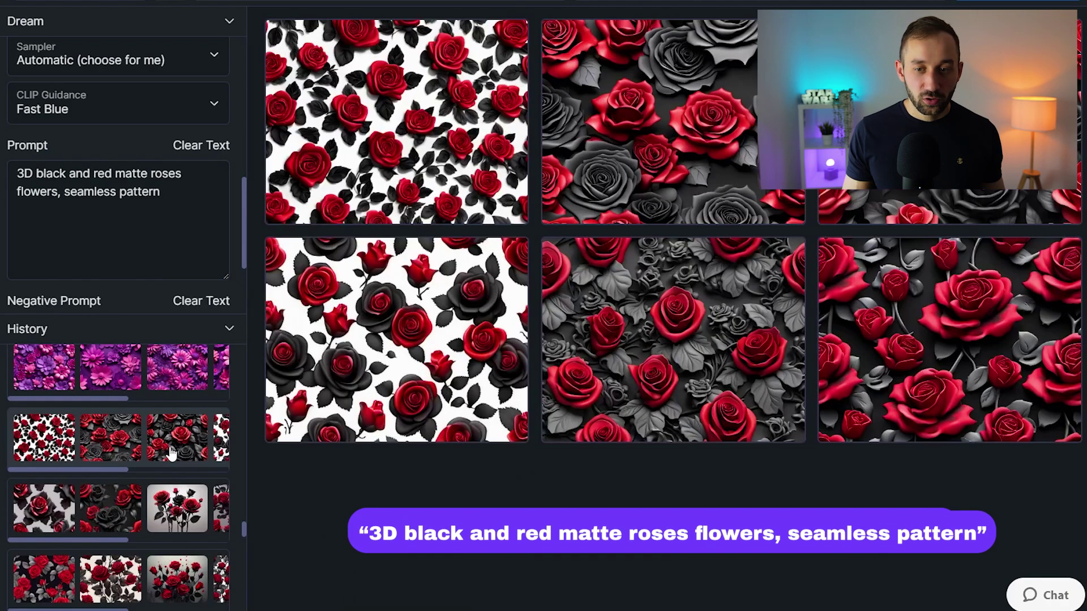
pyautogui.scroll(-2, 175, 457)
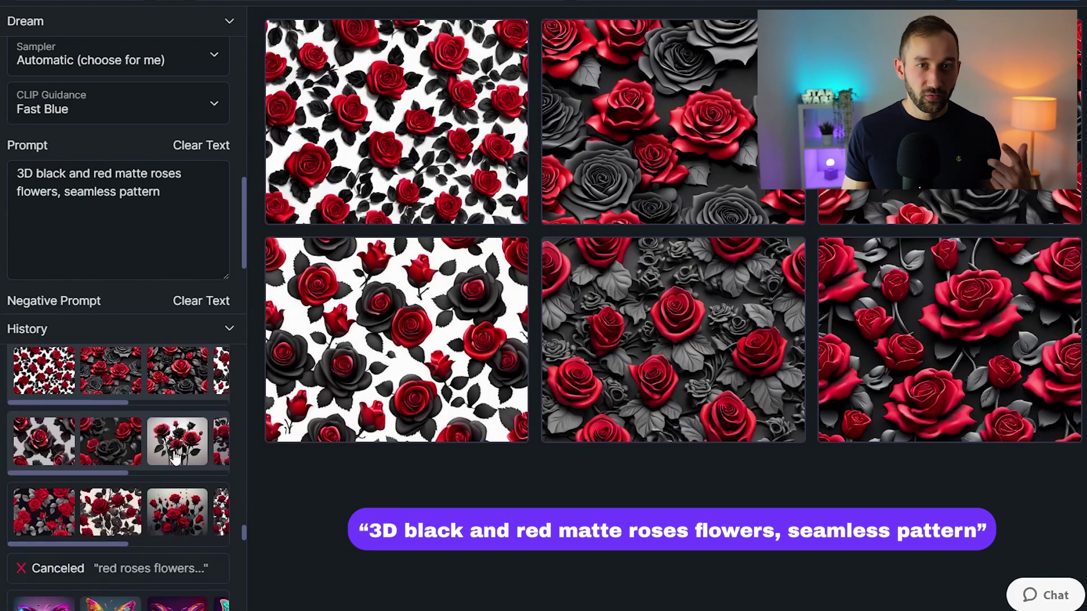
pyautogui.scroll(-2, 180, 467)
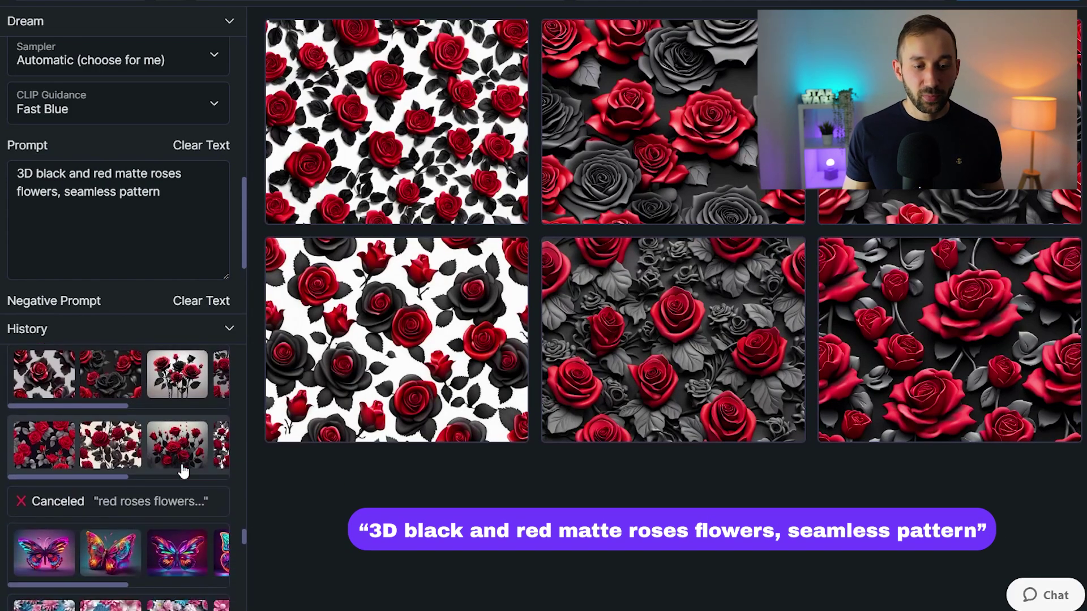
pyautogui.click(148, 553)
pyautogui.scroll(-4, 170, 464)
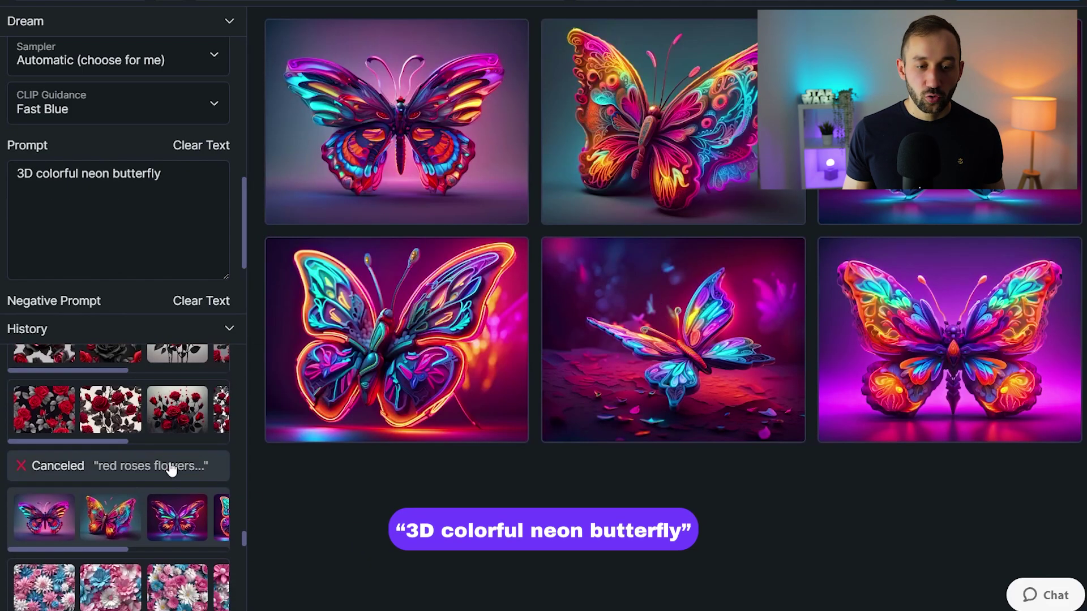
pyautogui.click(160, 492)
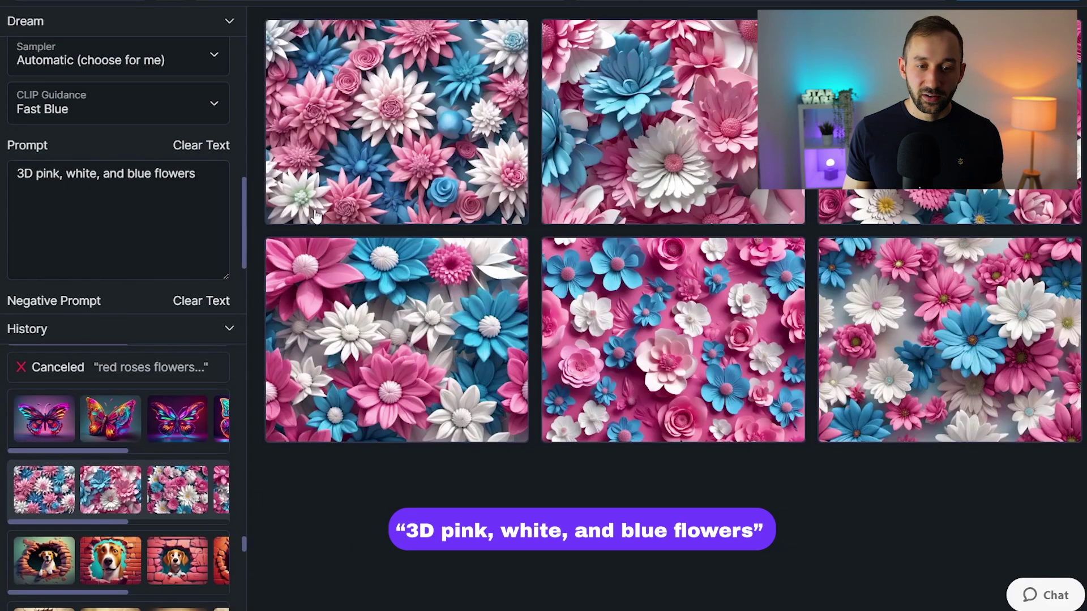
pyautogui.scroll(-3, 113, 491)
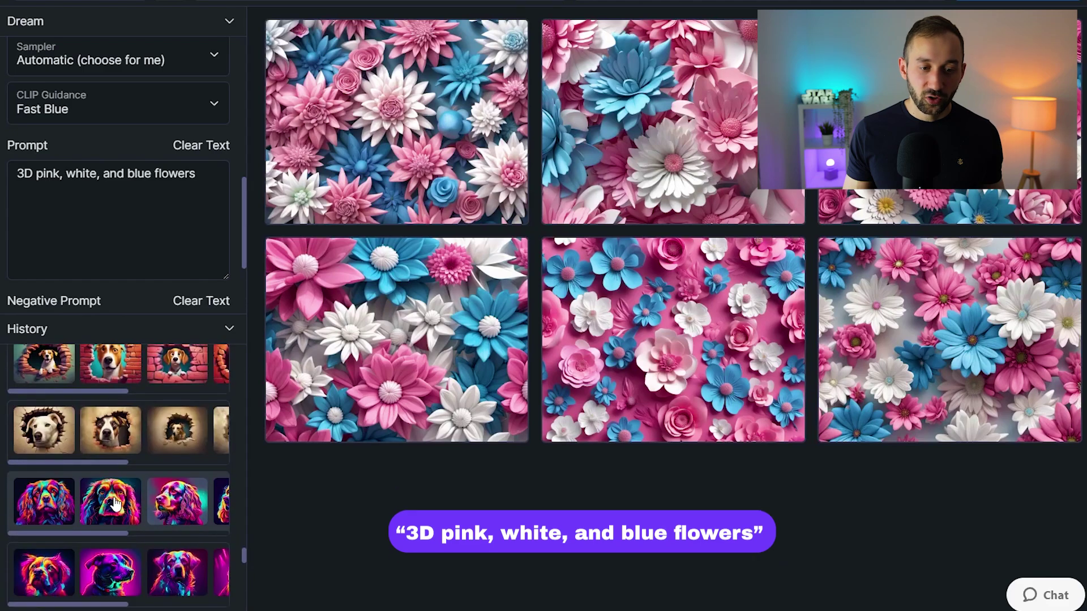
# Reload the neon cocker spaniel, black and red roses, and 3D purple-pink flowers generations
pyautogui.click(116, 501)
pyautogui.scroll(-4, 140, 476)
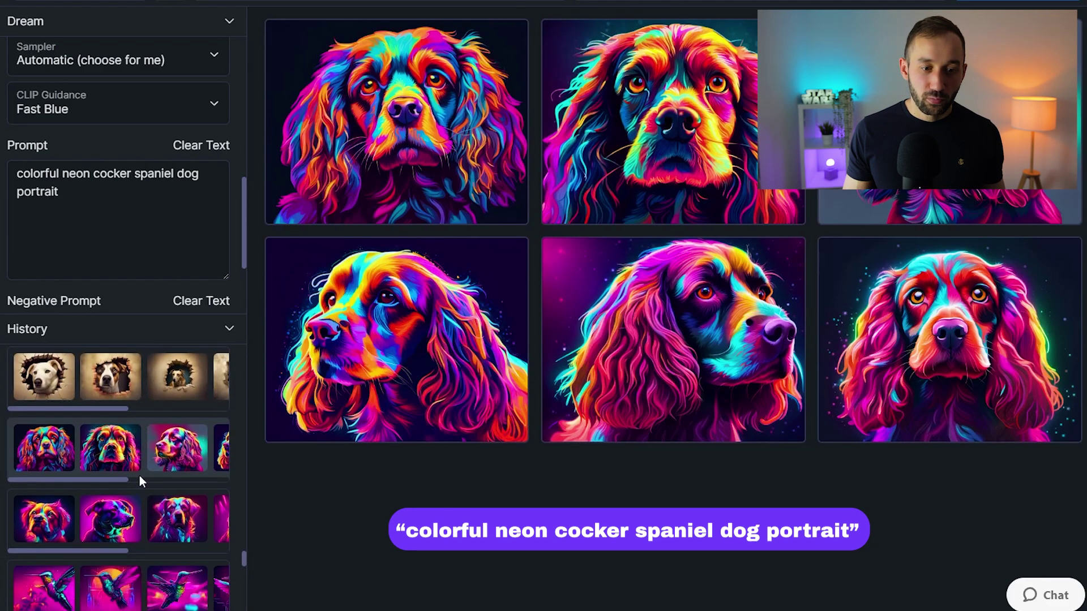
pyautogui.scroll(6, 141, 477)
pyautogui.scroll(5, 140, 477)
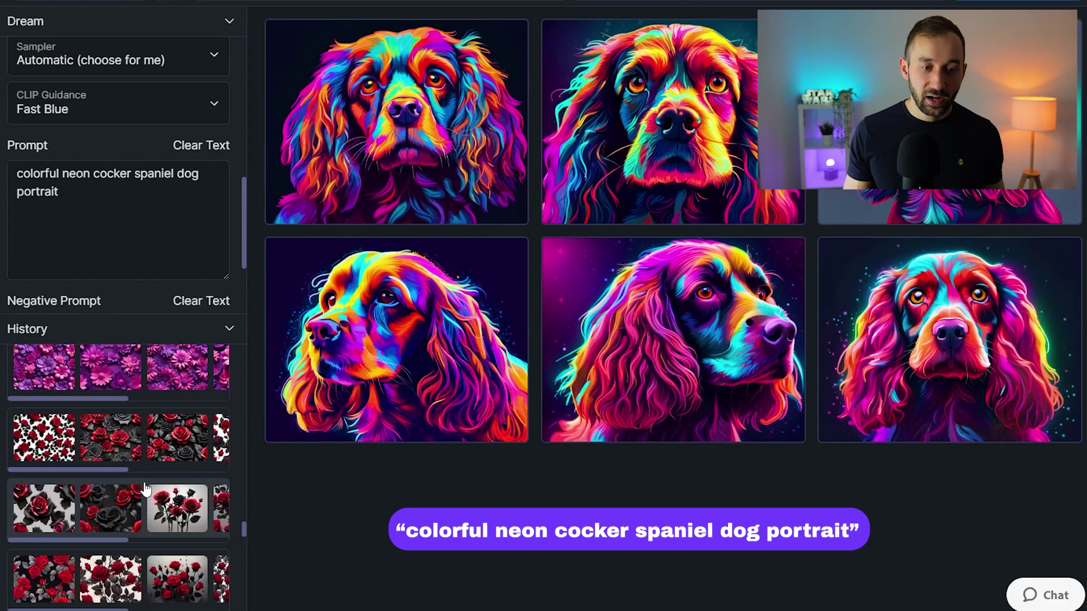
pyautogui.click(116, 447)
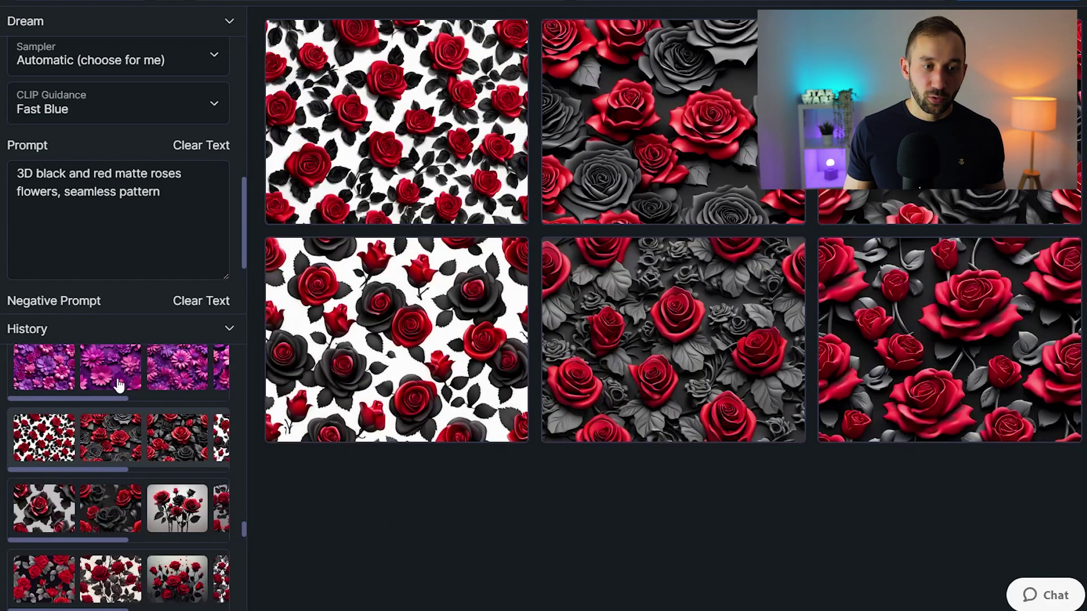
pyautogui.scroll(3, 120, 391)
pyautogui.click(134, 443)
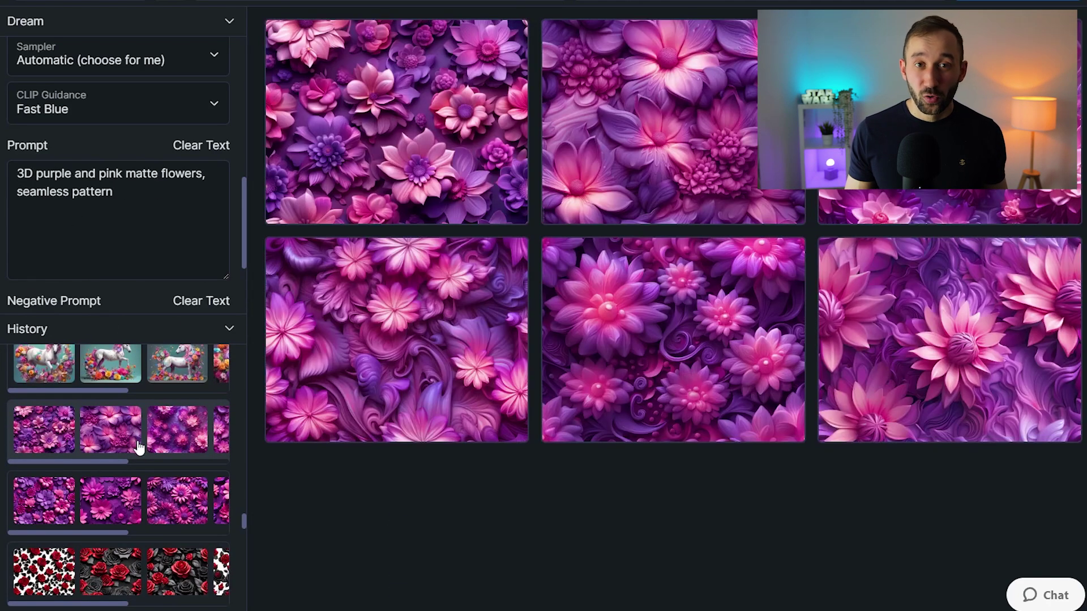
pyautogui.scroll(3, 139, 447)
pyautogui.scroll(5, 144, 488)
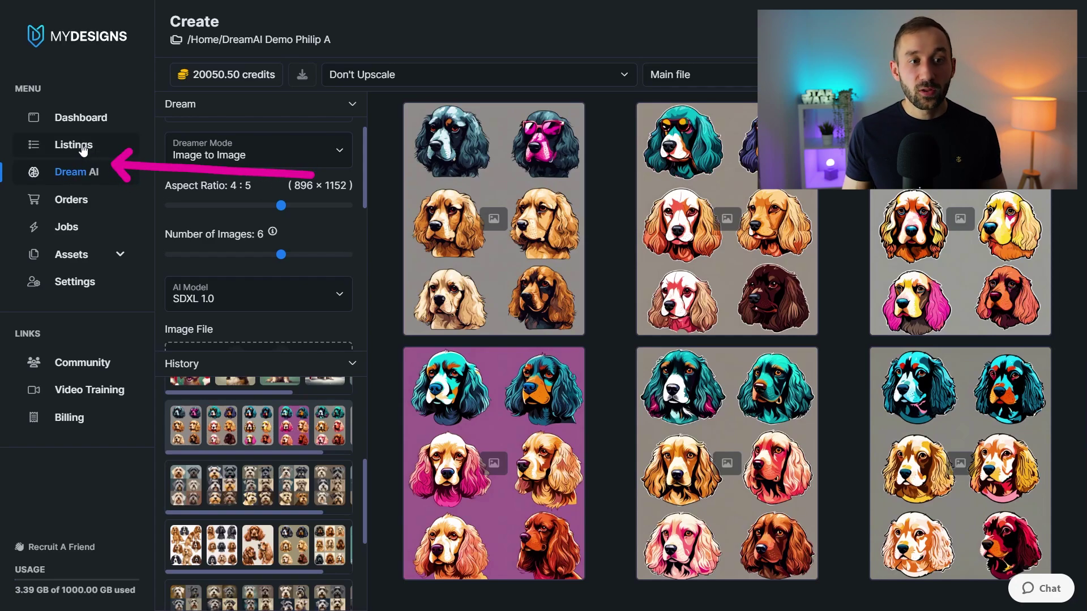
# Go to Listings and scroll through the 12 stored dog design listings
pyautogui.click(80, 146)
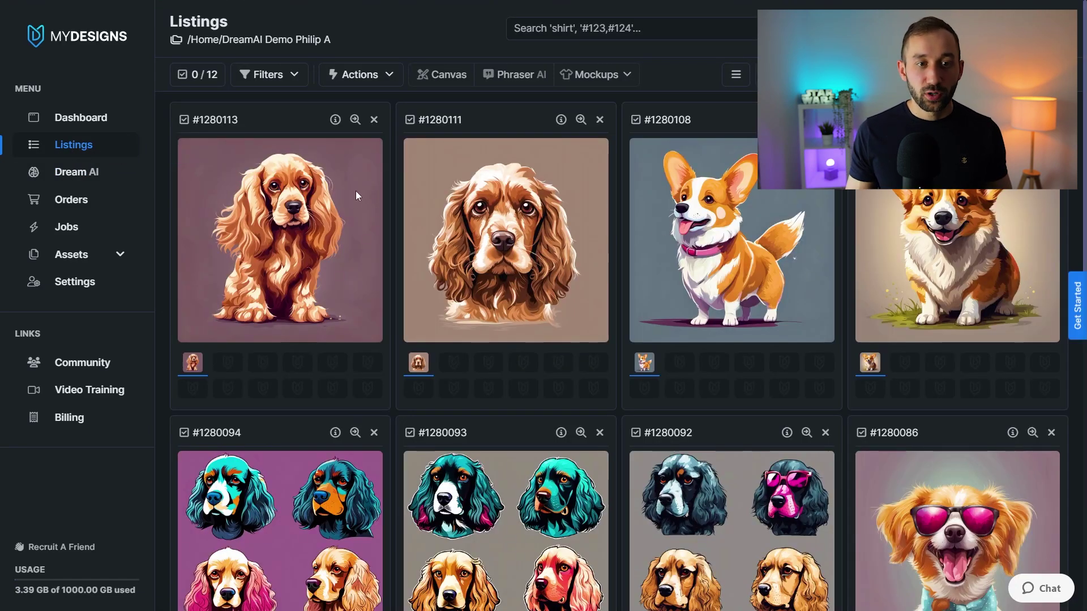
pyautogui.scroll(-3, 376, 202)
pyautogui.scroll(-2, 389, 214)
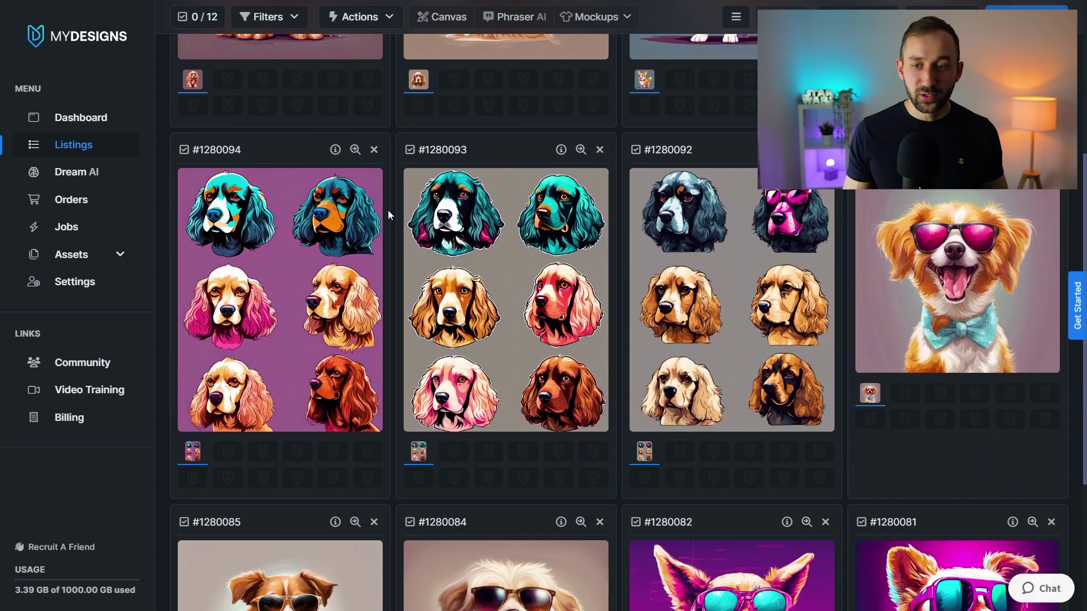
pyautogui.scroll(-4, 389, 214)
pyautogui.scroll(9, 425, 238)
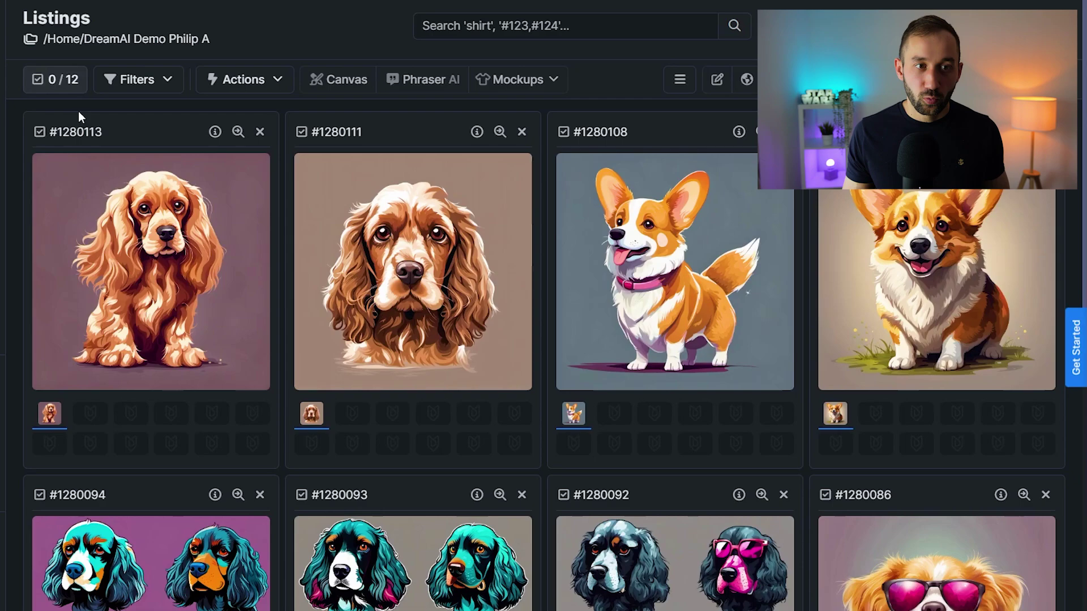
# Select all 12 listings and open the Remove Background action
pyautogui.click(60, 86)
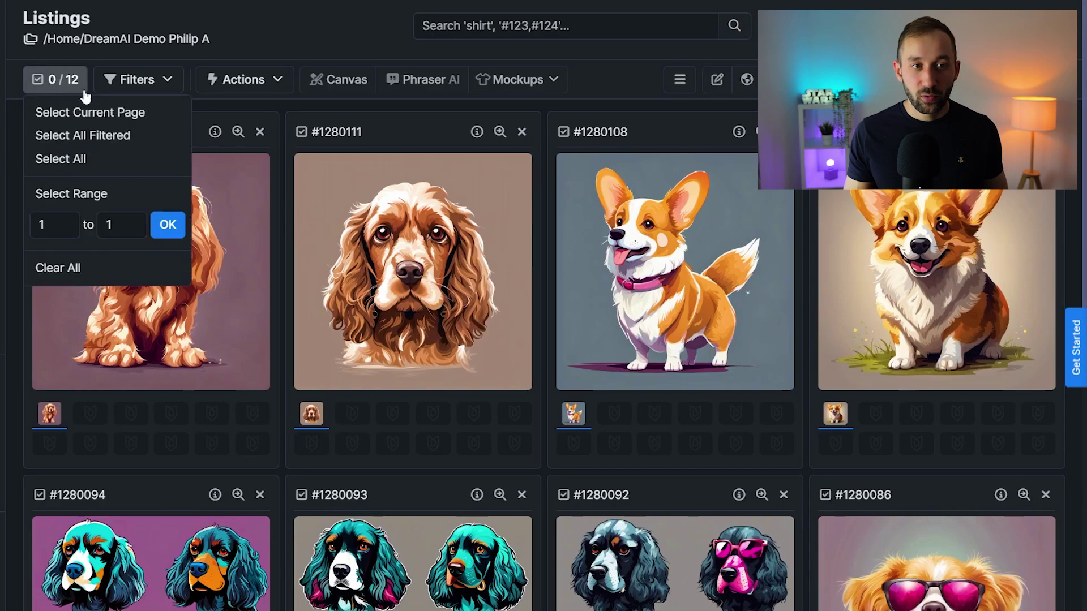
pyautogui.click(142, 159)
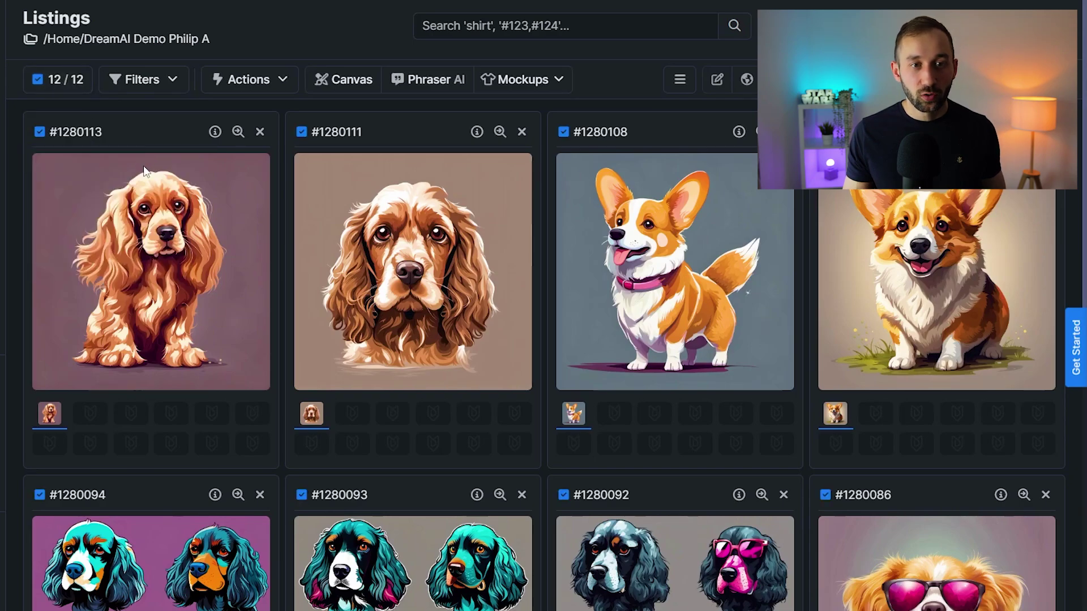
pyautogui.click(246, 83)
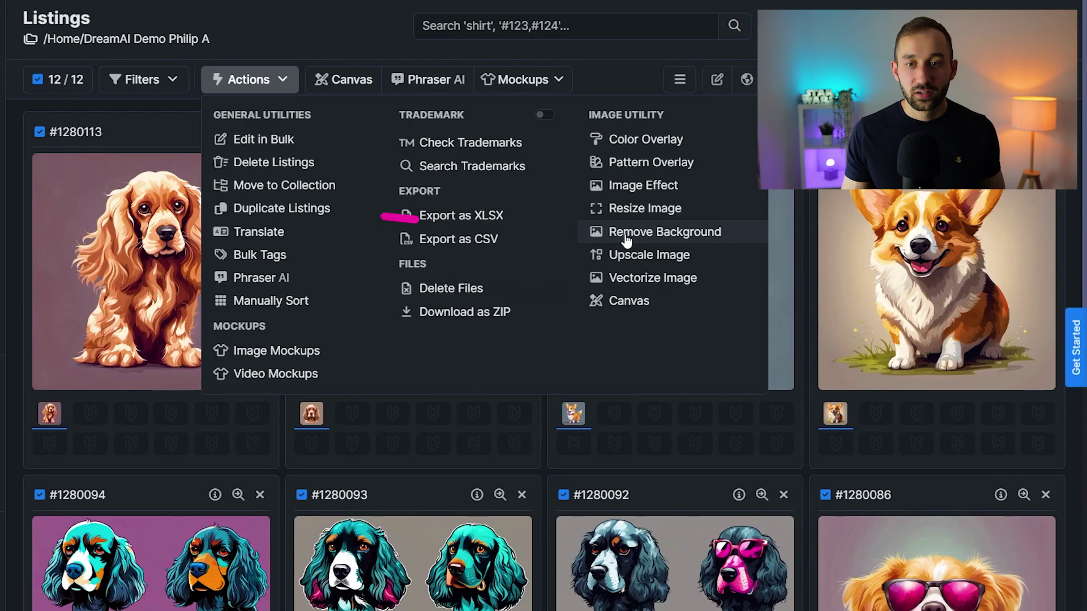
pyautogui.click(660, 235)
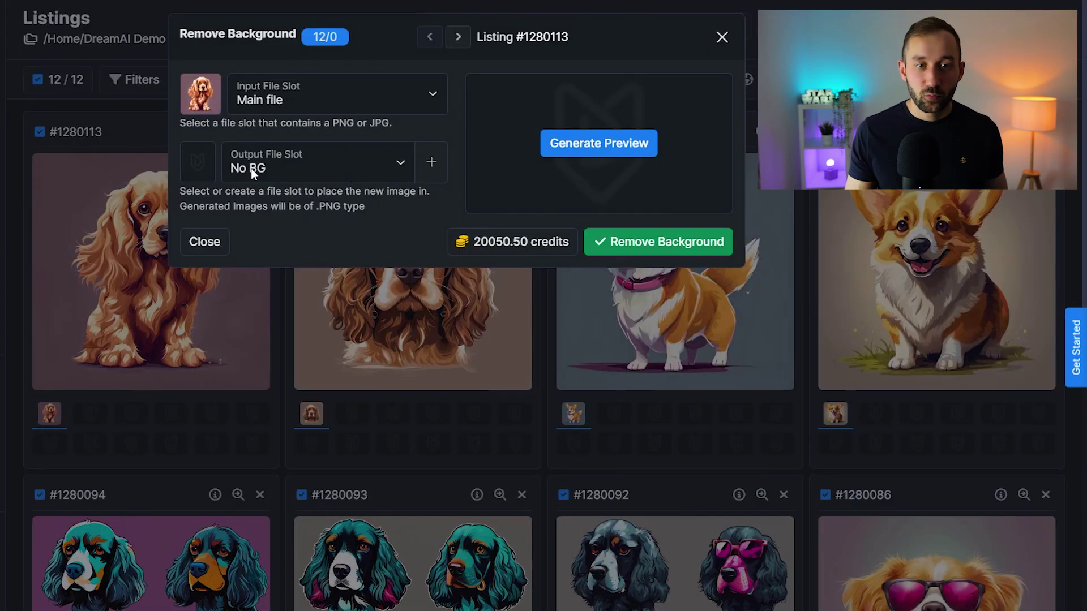
# Keep Main file as input and No BG as the output slot, without creating a new slot
pyautogui.click(279, 171)
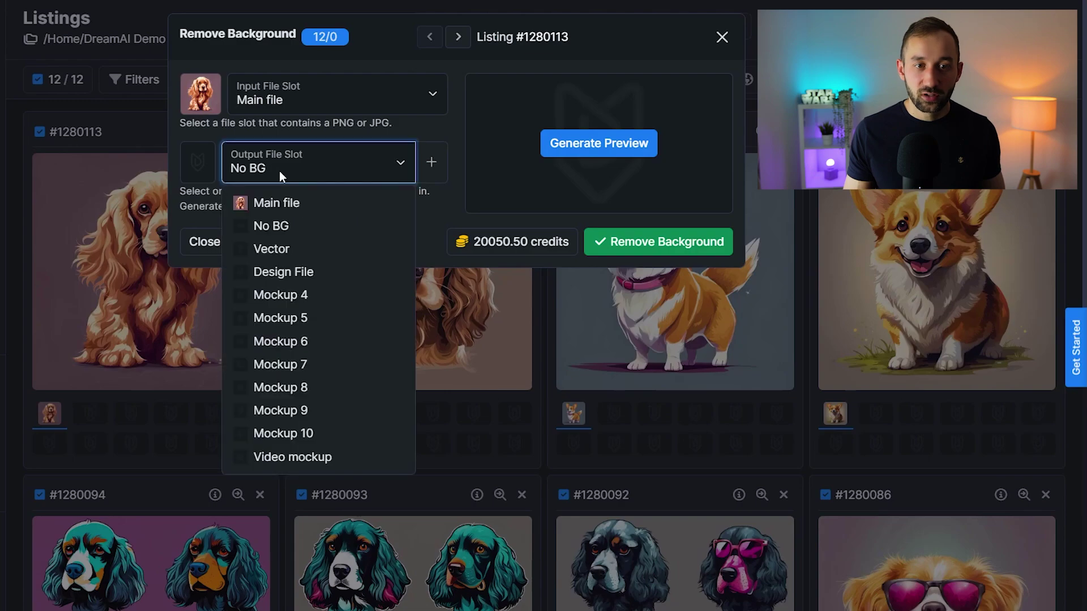
pyautogui.click(308, 230)
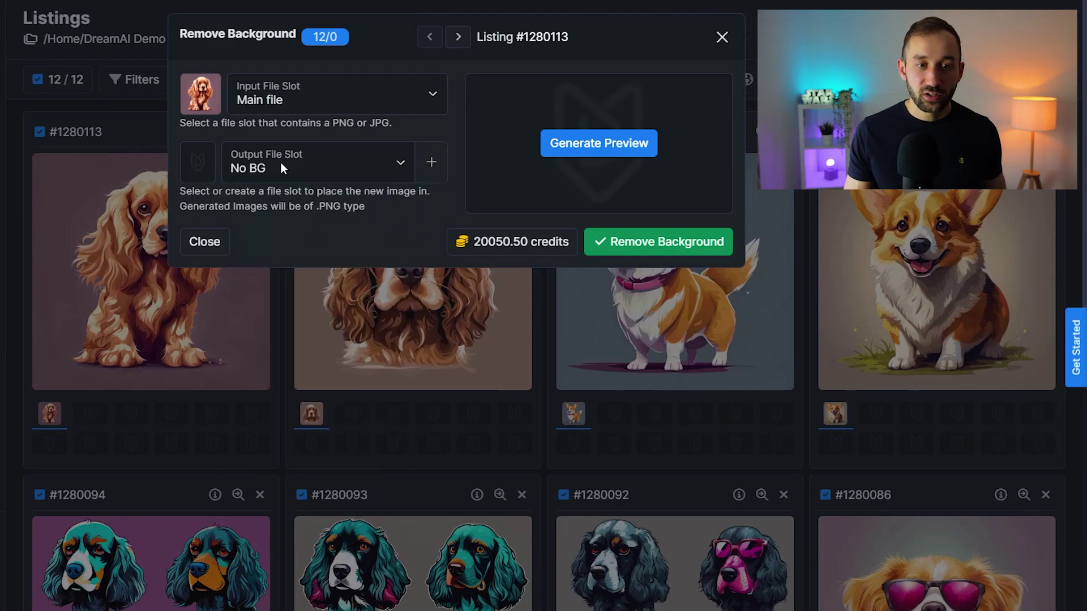
pyautogui.click(280, 161)
pyautogui.click(332, 171)
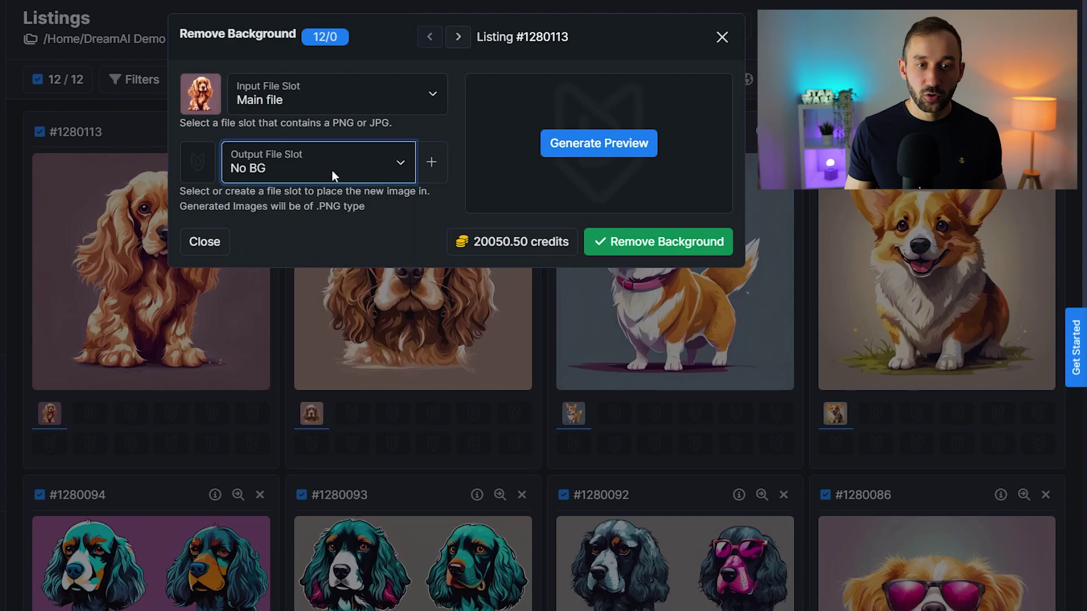
pyautogui.click(438, 176)
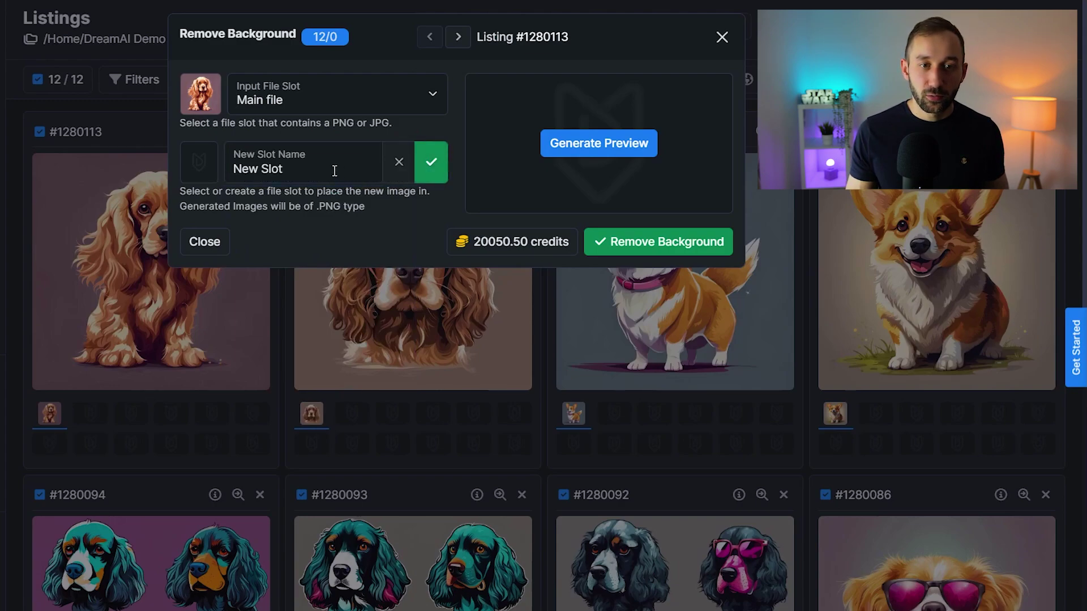
pyautogui.click(399, 165)
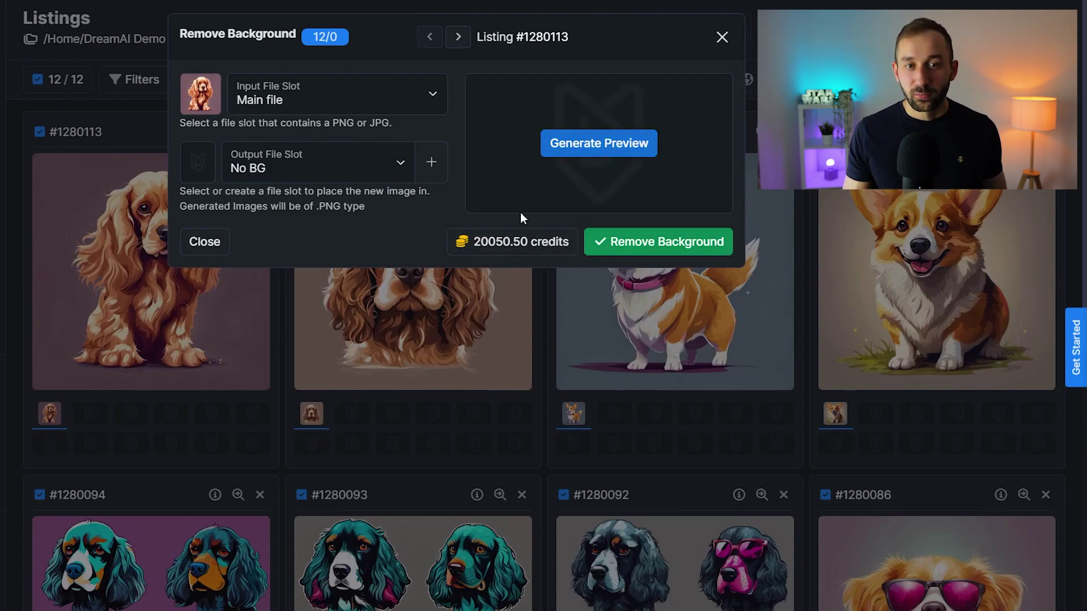
# Run background removal on all 12 listings, confirming the 12-credit cost
pyautogui.click(665, 244)
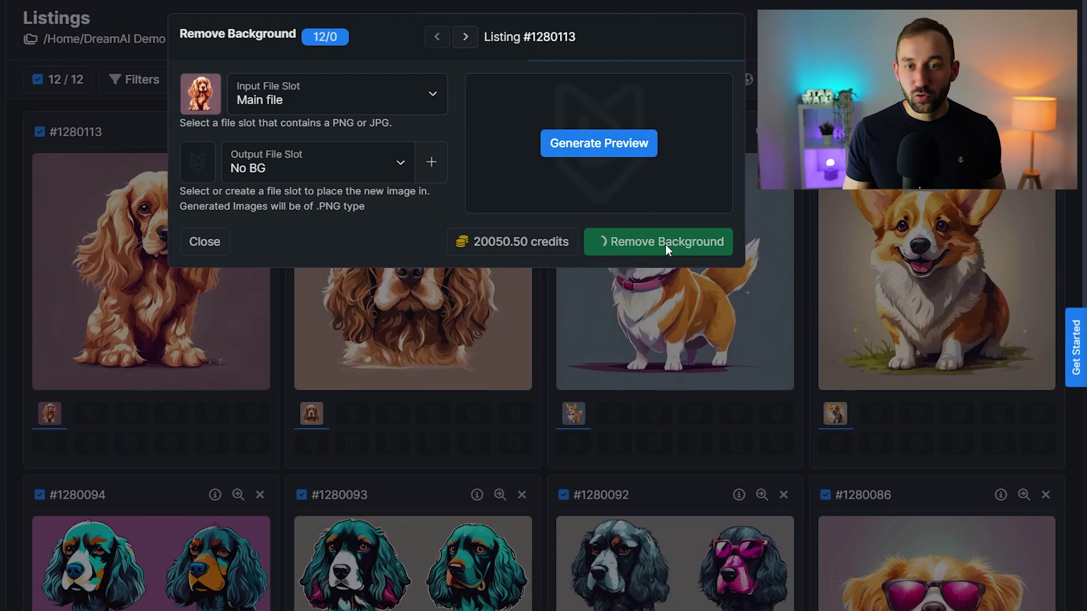
pyautogui.click(590, 130)
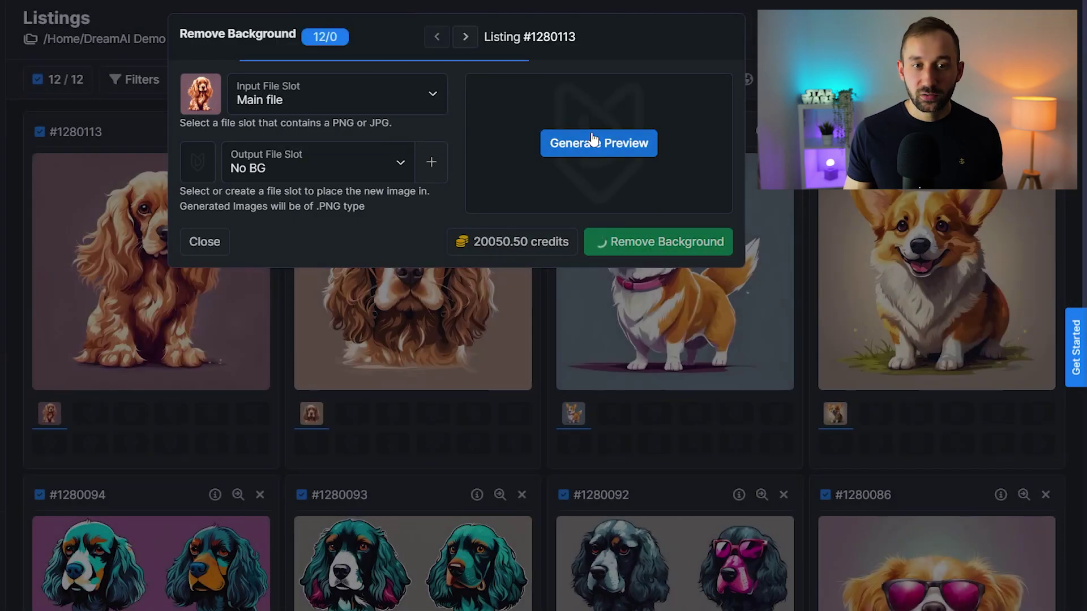
pyautogui.moveTo(37, 116); pyautogui.dragTo(251, 115)
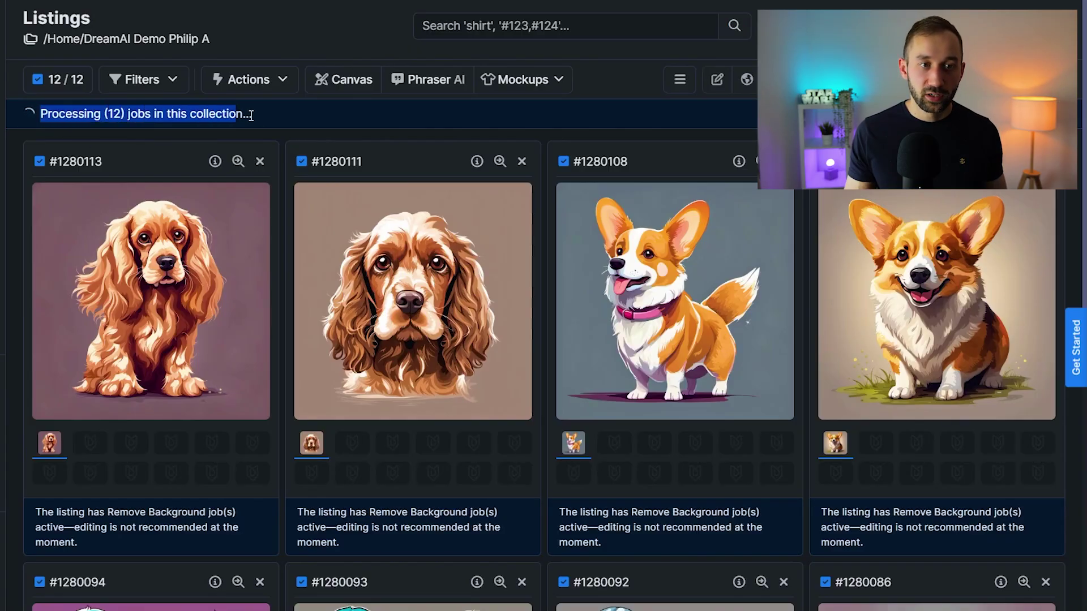
pyautogui.click(262, 116)
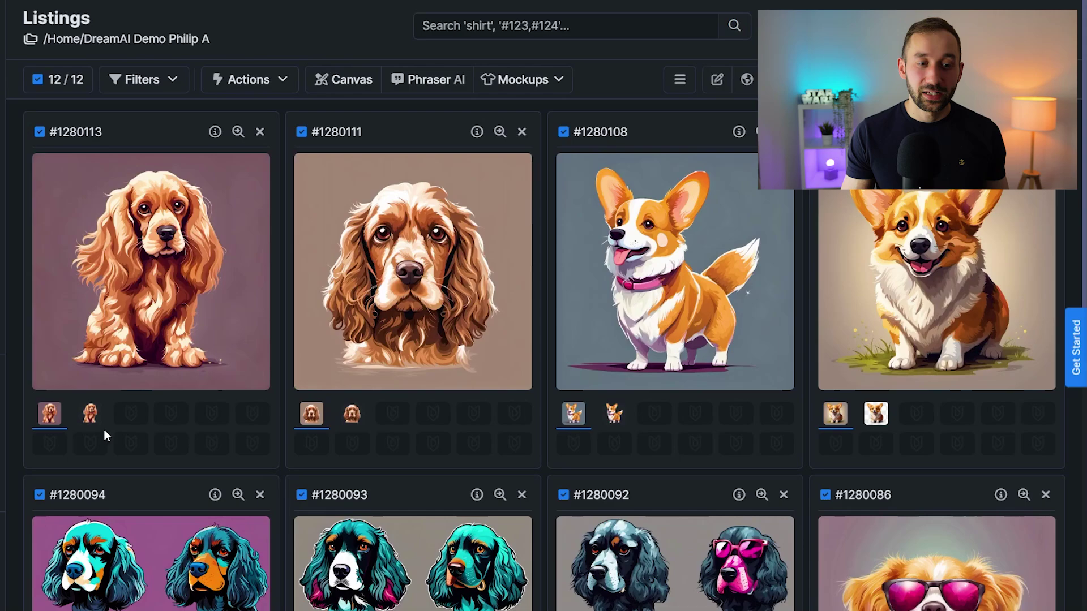
# Show the No BG version on the first card and review the grid
pyautogui.click(87, 417)
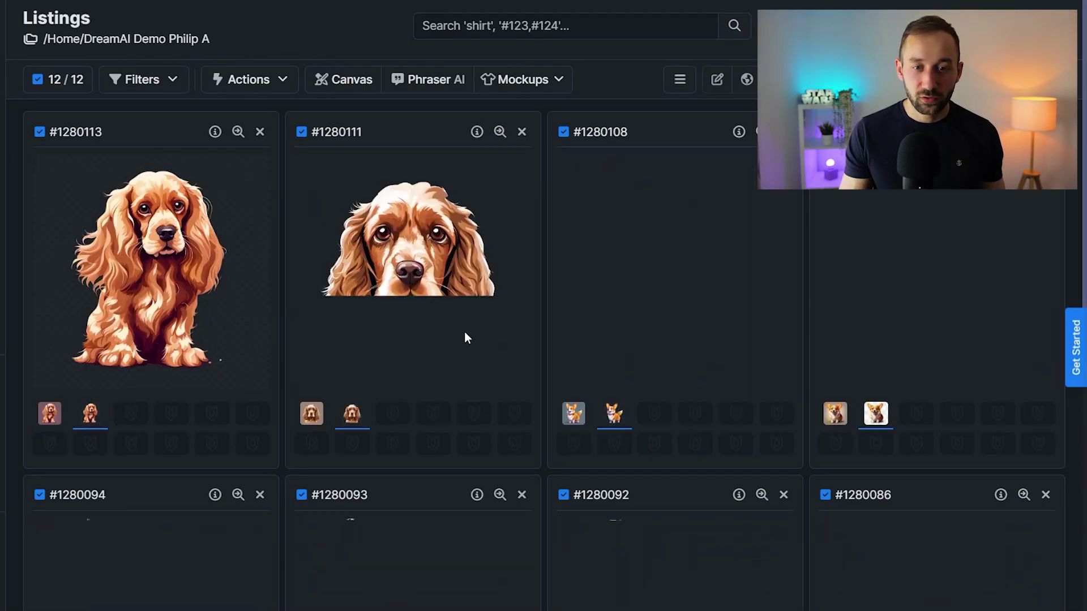
pyautogui.scroll(-5, 454, 316)
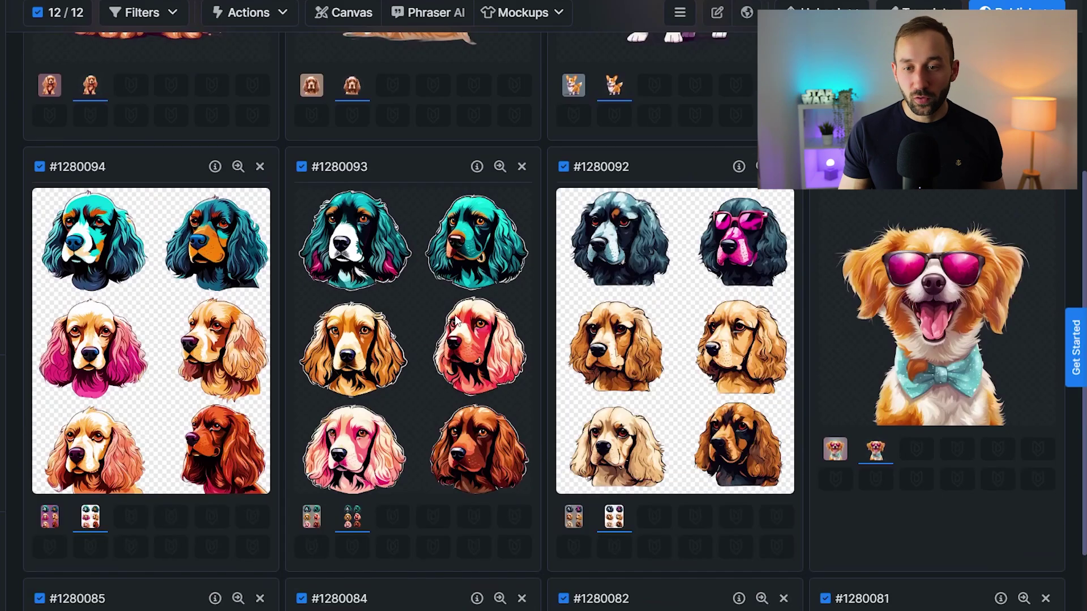
pyautogui.scroll(-4, 835, 338)
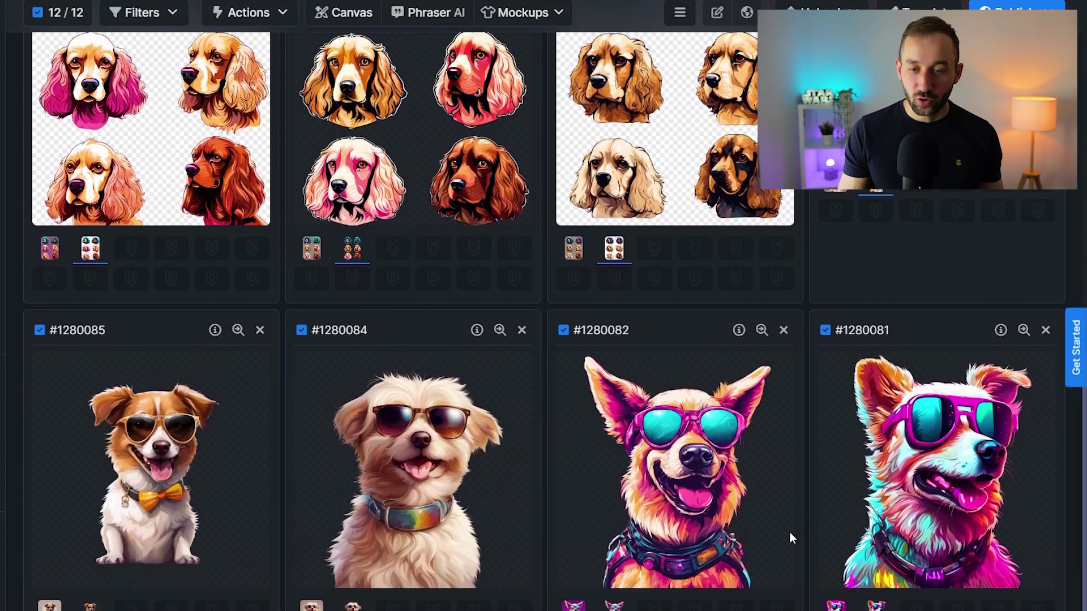
pyautogui.scroll(8, 791, 537)
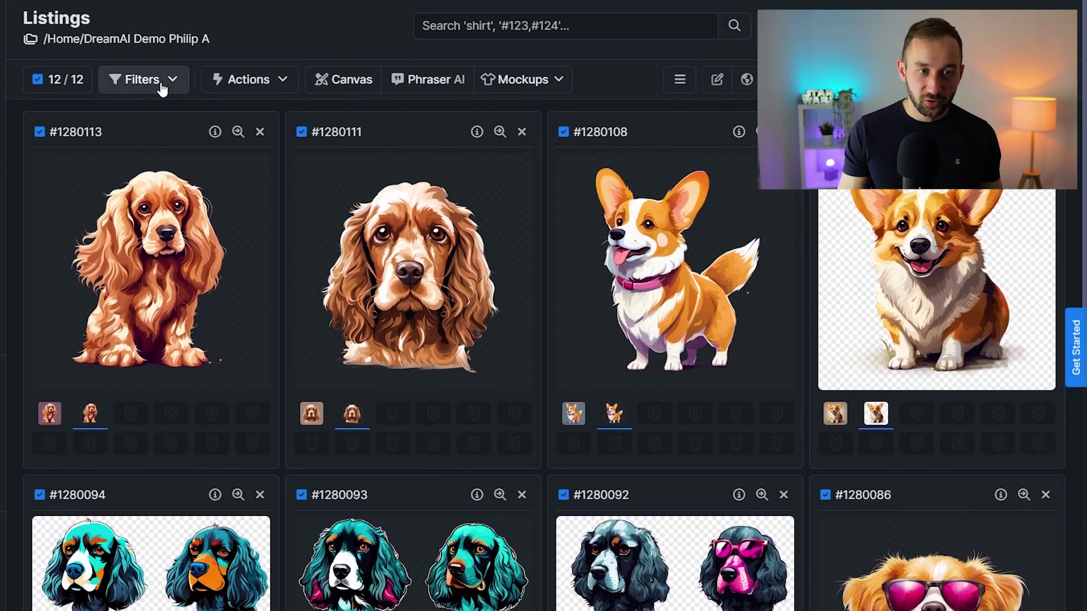
# Set up Vectorize Image for the listings with No BG as input and Vector as output
pyautogui.click(270, 82)
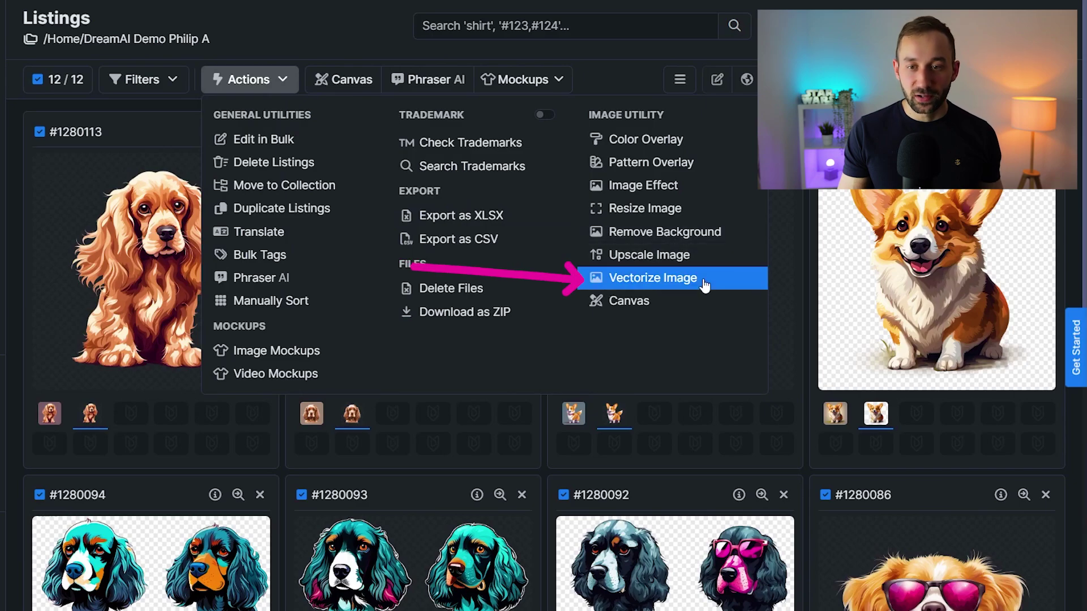
pyautogui.click(667, 280)
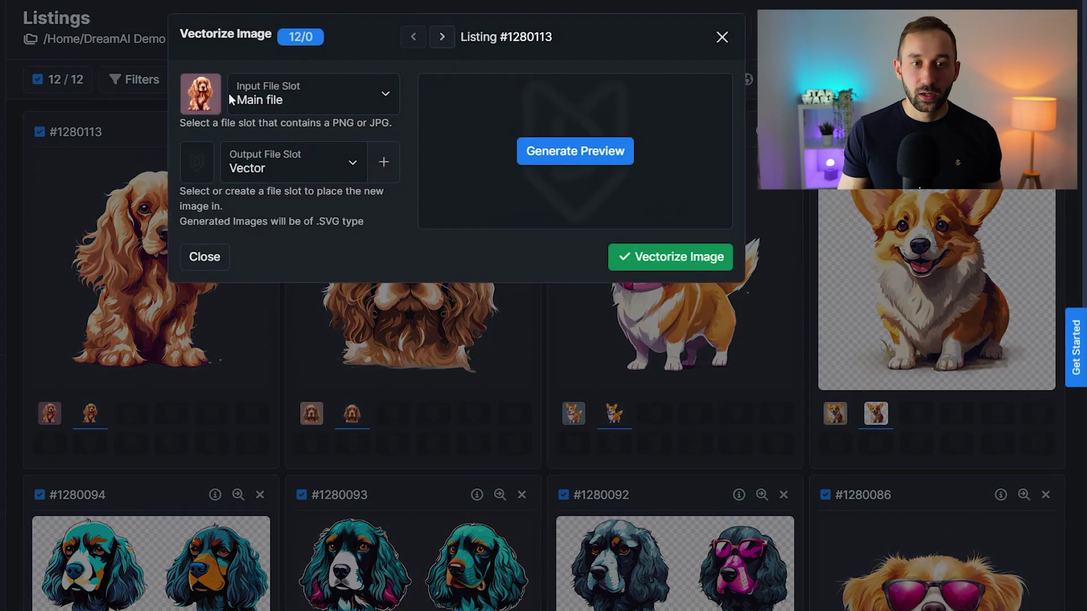
pyautogui.click(286, 99)
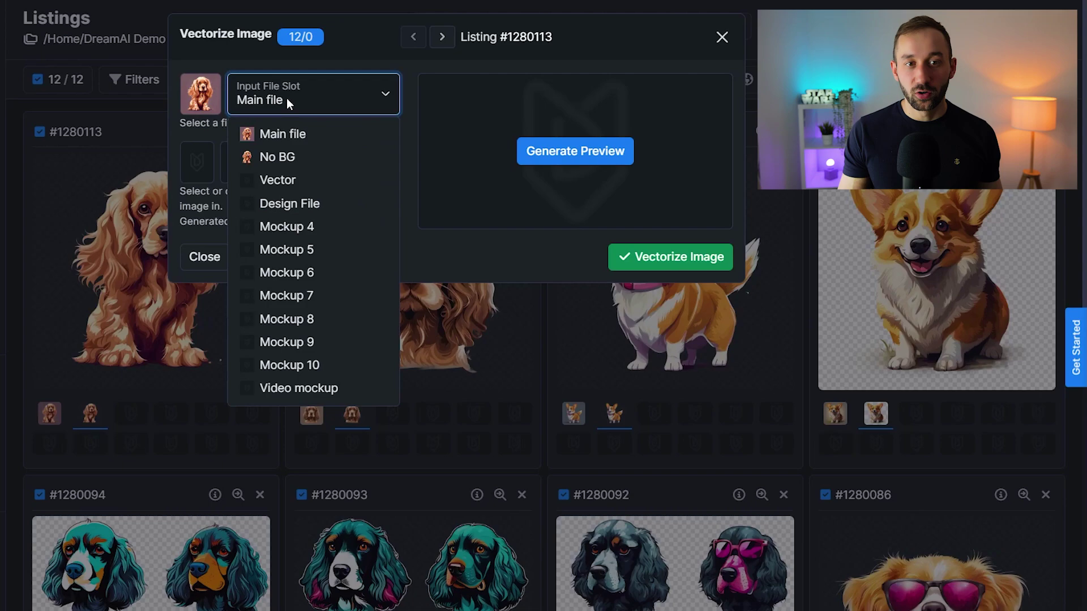
pyautogui.click(280, 159)
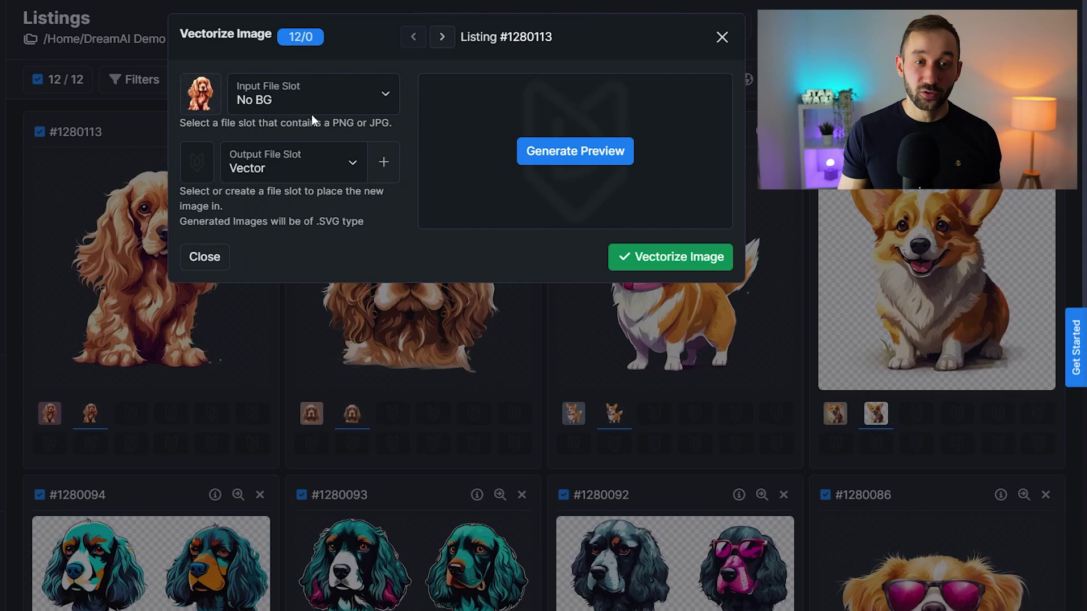
pyautogui.click(303, 168)
pyautogui.click(302, 175)
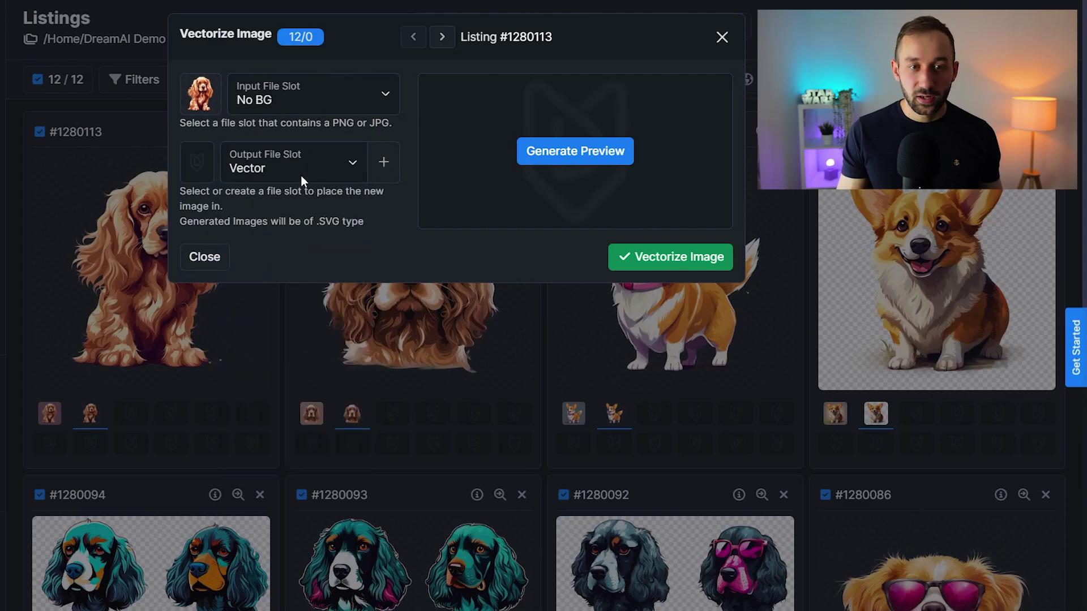
pyautogui.click(295, 175)
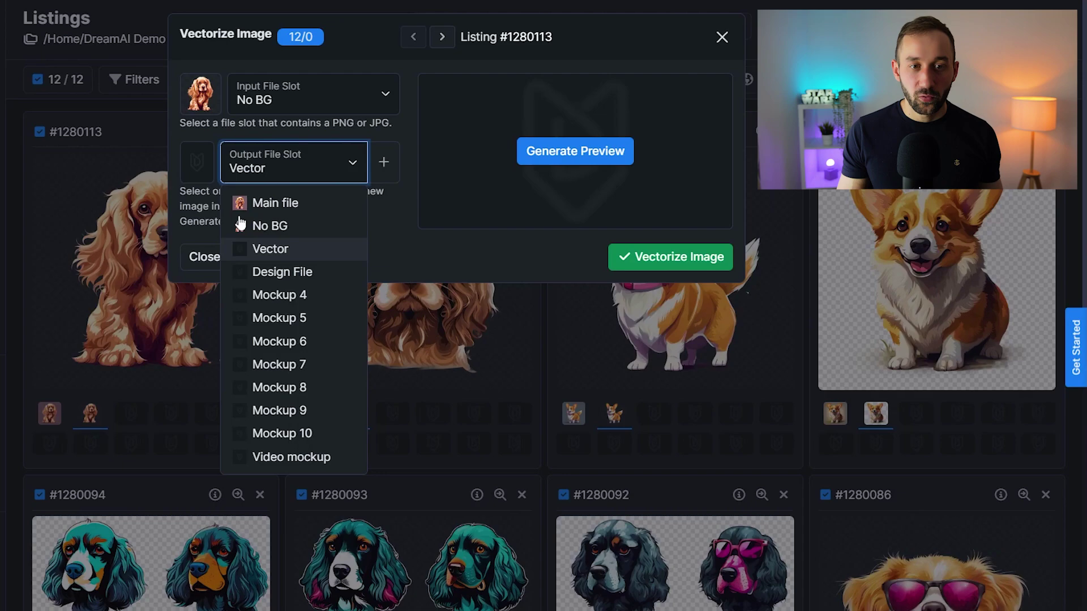
pyautogui.click(301, 172)
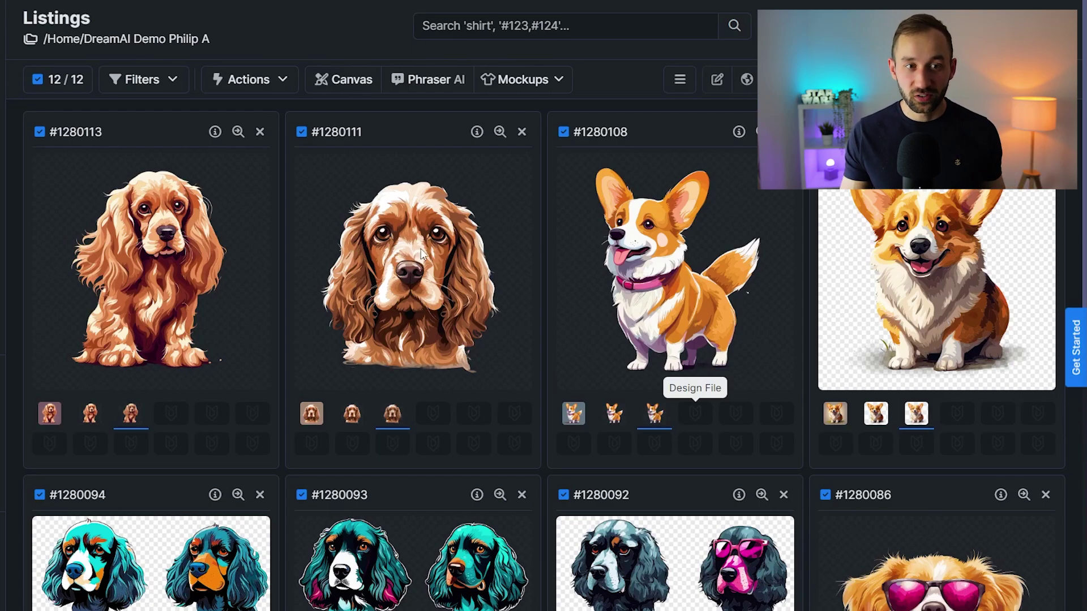
# Open the Canvas editor with the Bella 3001 4500×5400 shirt template
pyautogui.click(350, 81)
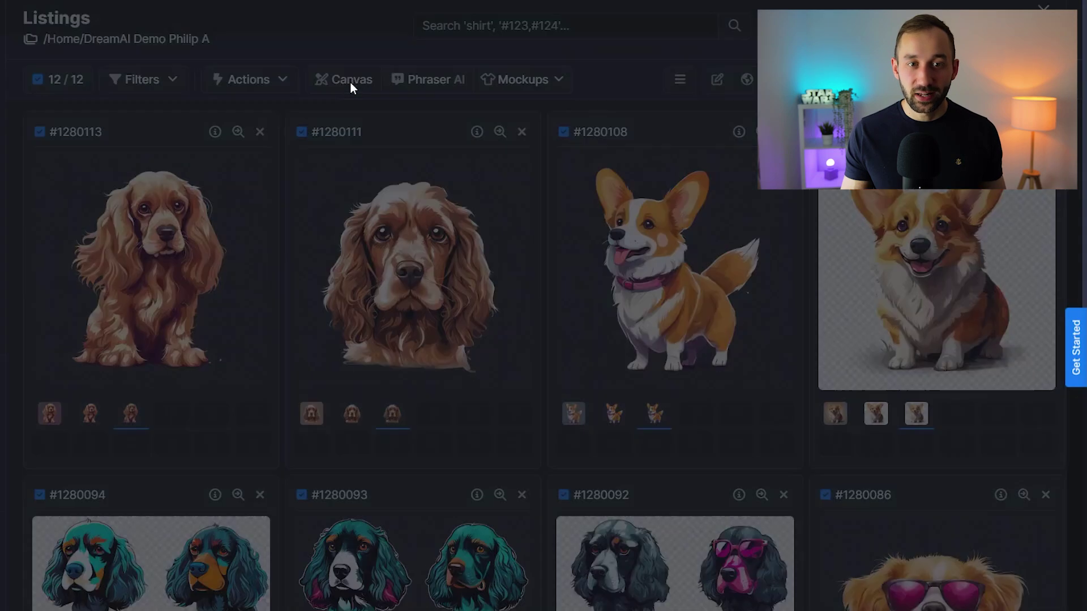
pyautogui.click(122, 193)
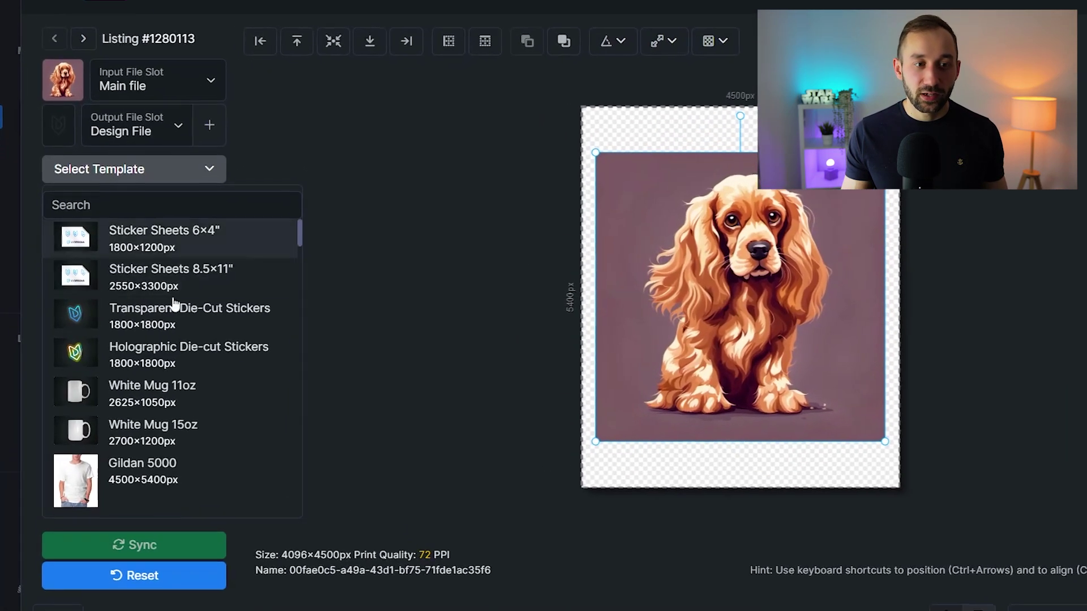
pyautogui.scroll(-5, 170, 300)
pyautogui.click(211, 302)
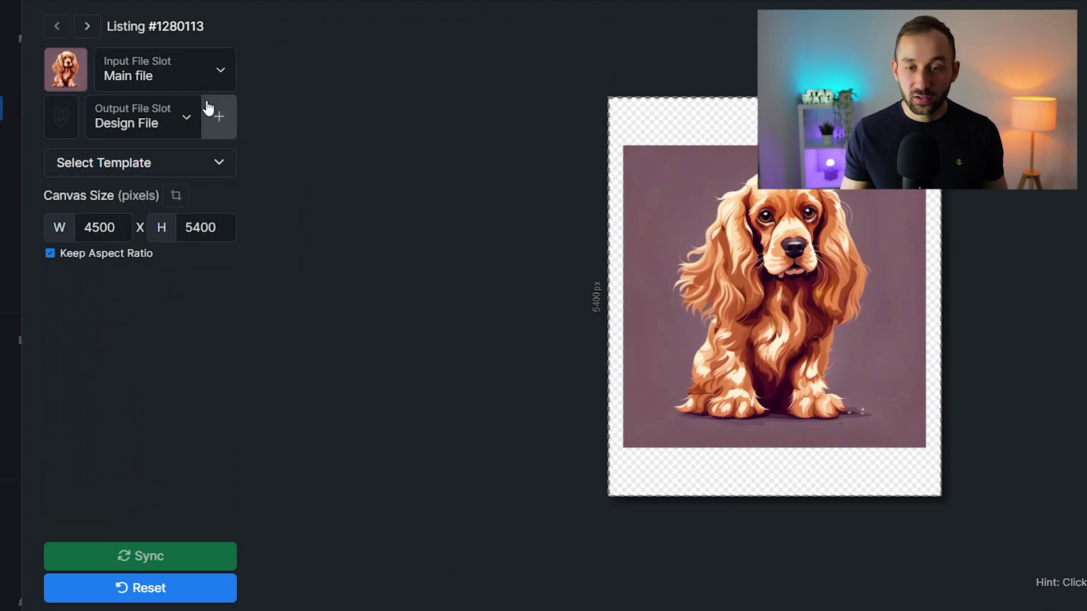
# Place the Vector dog, enlarge and centre it, and apply the placement to all listings
pyautogui.click(178, 78)
pyautogui.click(170, 161)
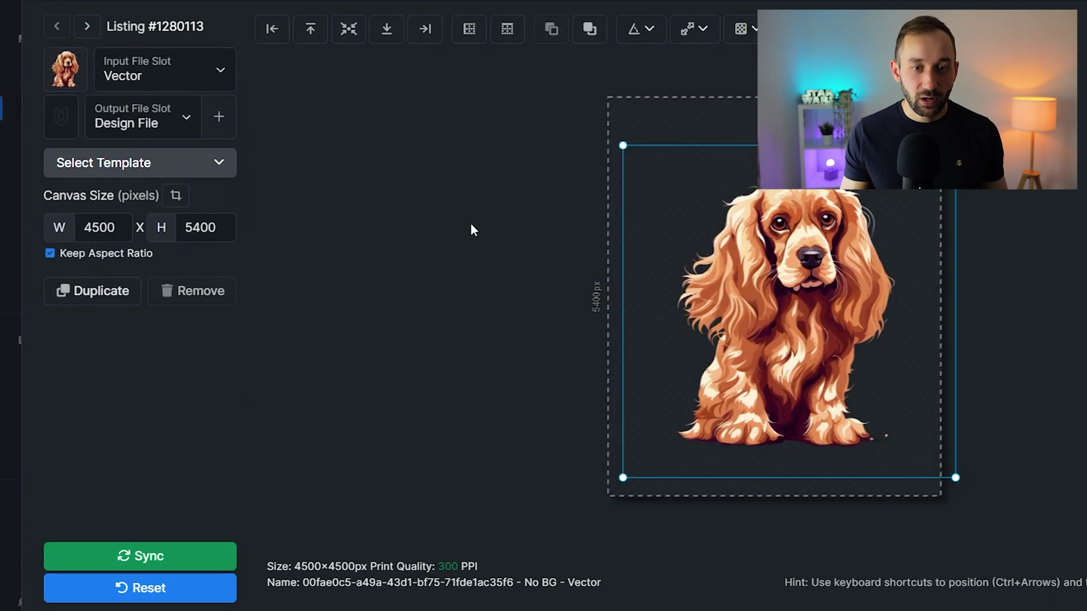
pyautogui.click(718, 359)
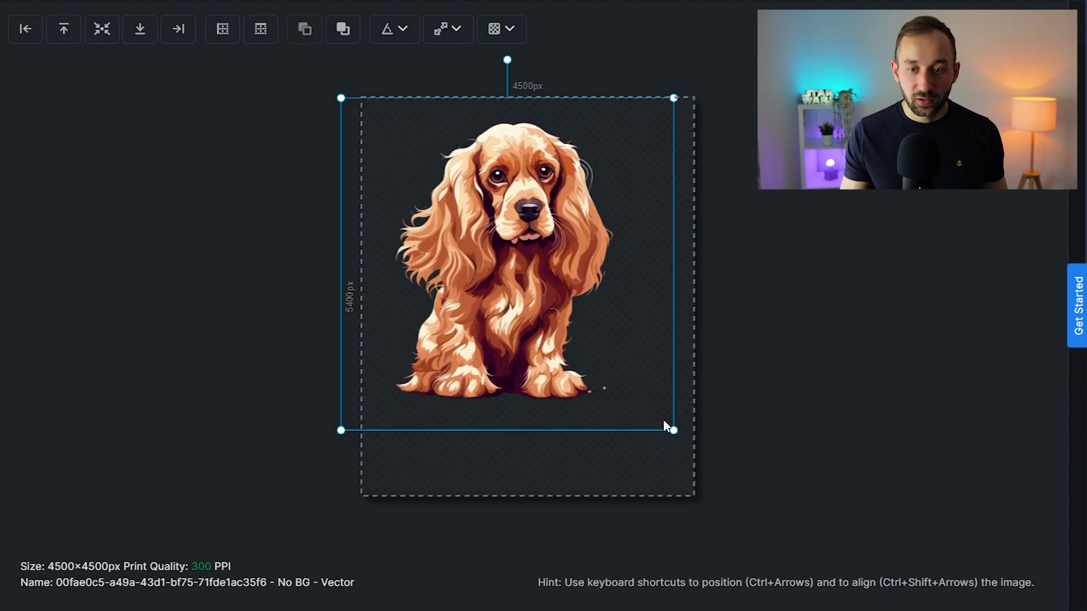
pyautogui.moveTo(826, 430); pyautogui.dragTo(879, 481)
pyautogui.moveTo(549, 284)
pyautogui.mouseDown()
pyautogui.moveTo(550, 260)
pyautogui.moveTo(542, 279)
pyautogui.mouseUp()
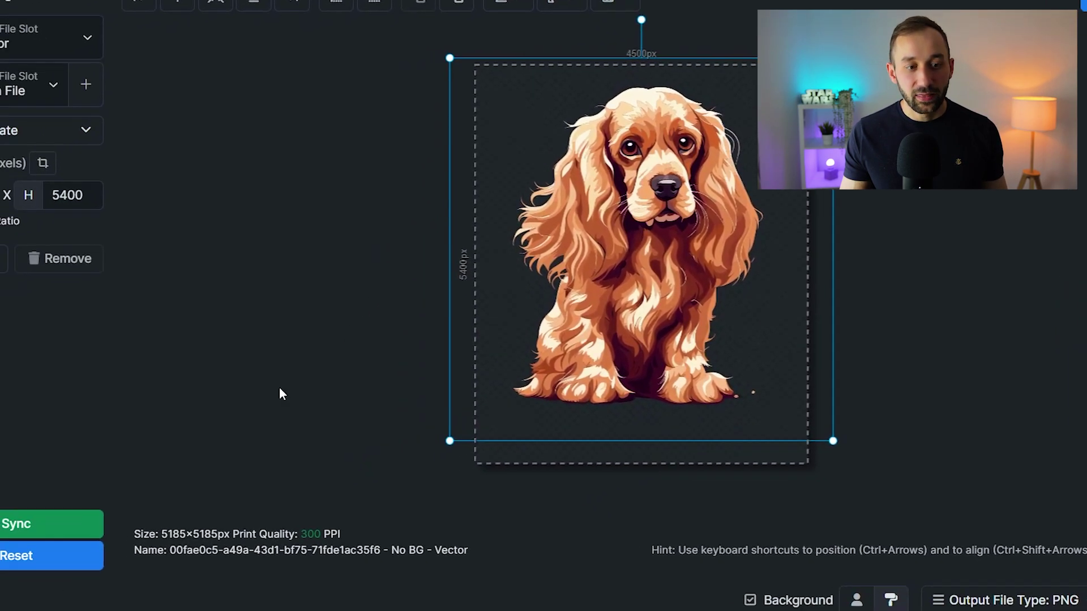
pyautogui.click(32, 518)
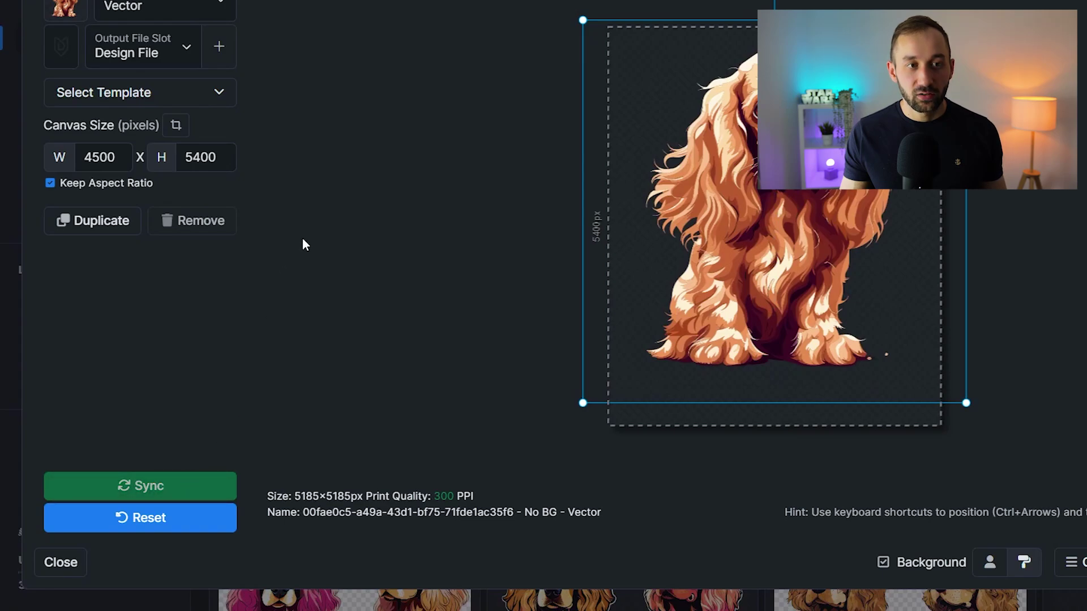
pyautogui.click(74, 23)
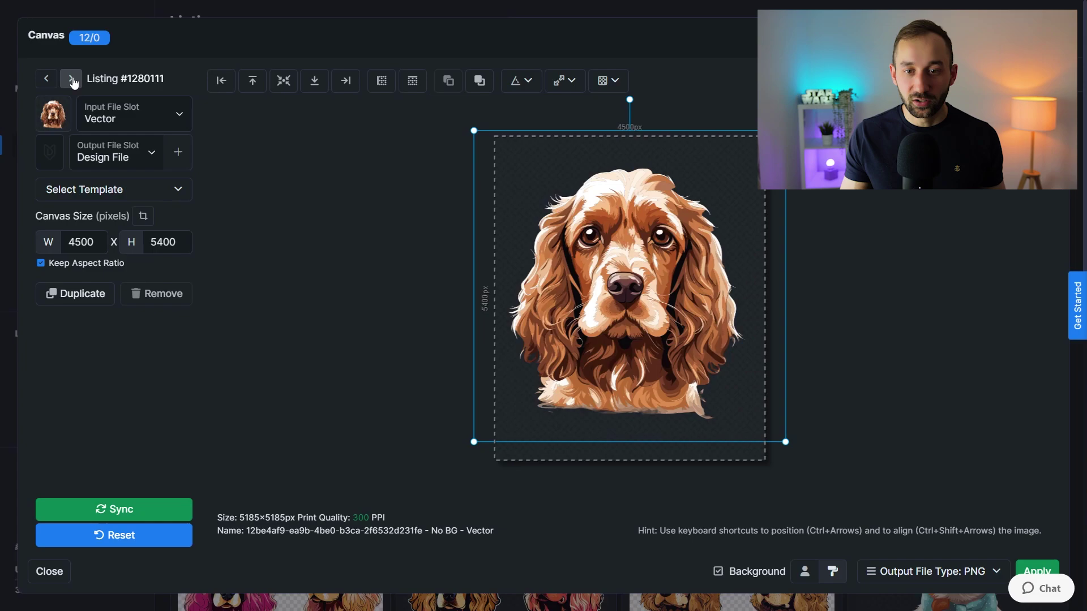
# Go to the first spaniel grid listing, shrink it inside the canvas and centre it
pyautogui.click(71, 79)
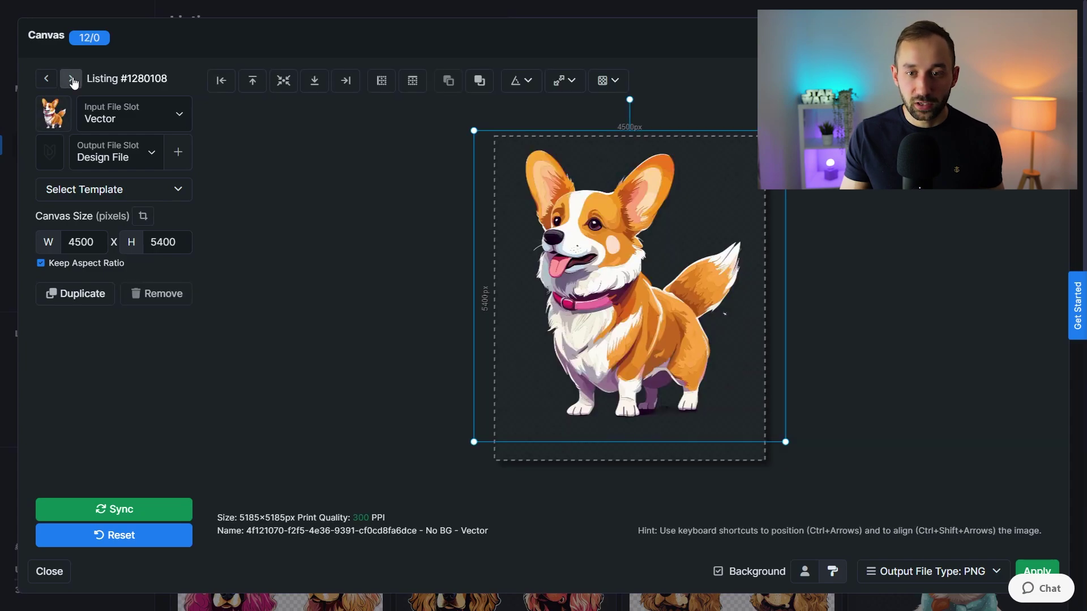
pyautogui.click(72, 80)
pyautogui.click(72, 80)
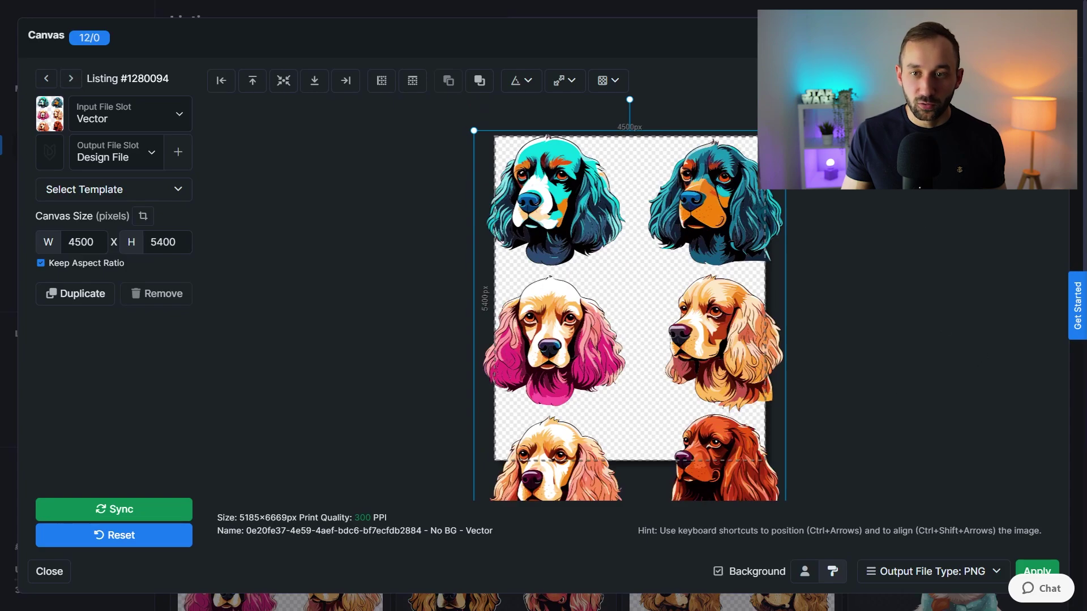
pyautogui.scroll(-5, 683, 215)
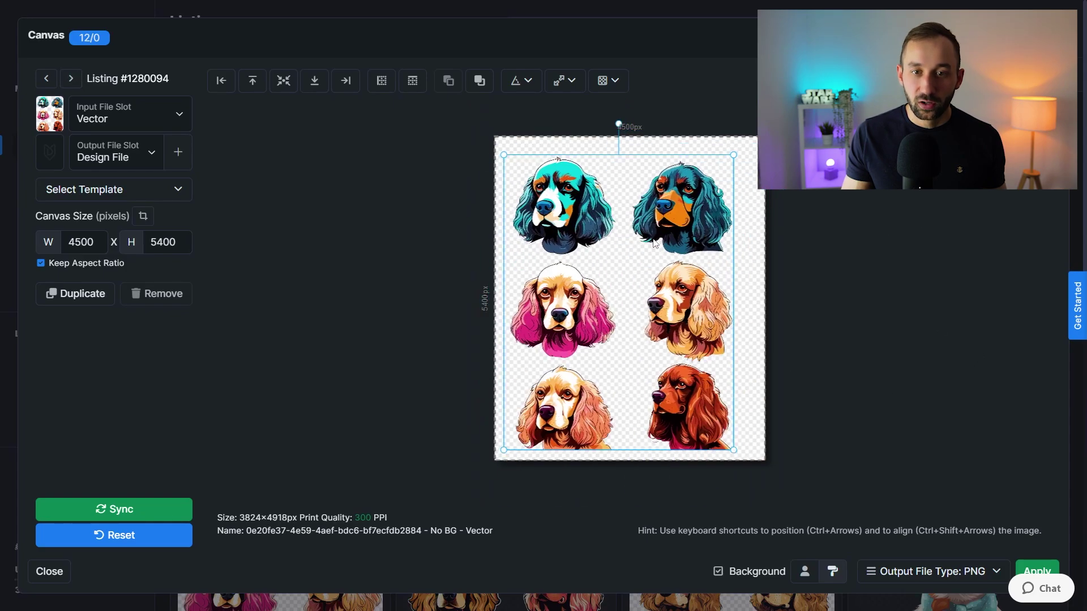
pyautogui.moveTo(659, 238); pyautogui.dragTo(698, 283)
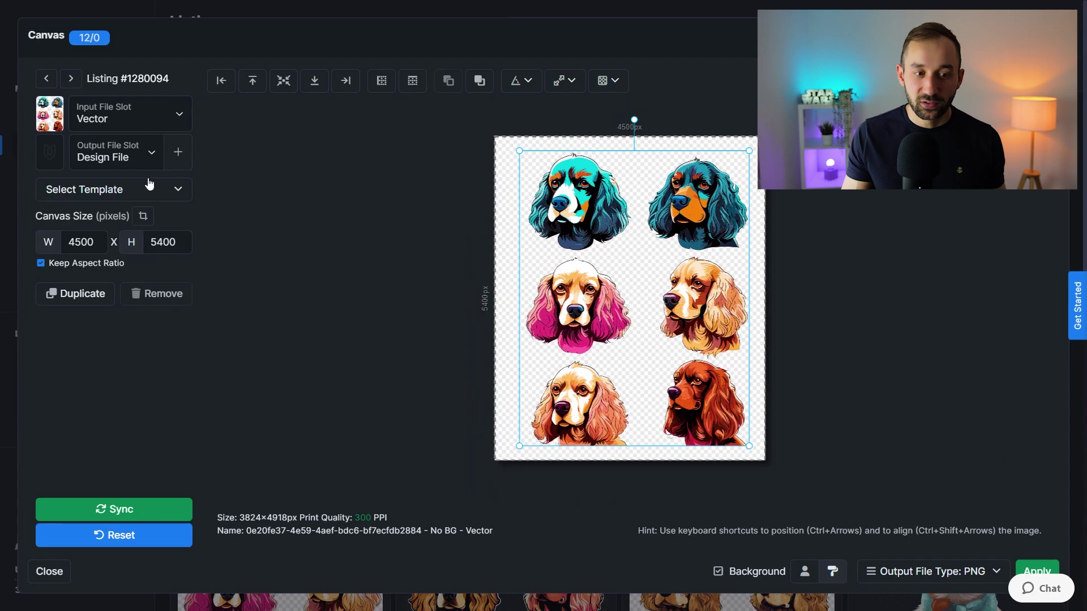
# Shrink the next two spaniel grid designs, including listing #1280092, to fit the canvas
pyautogui.click(72, 80)
pyautogui.scroll(-5, 732, 169)
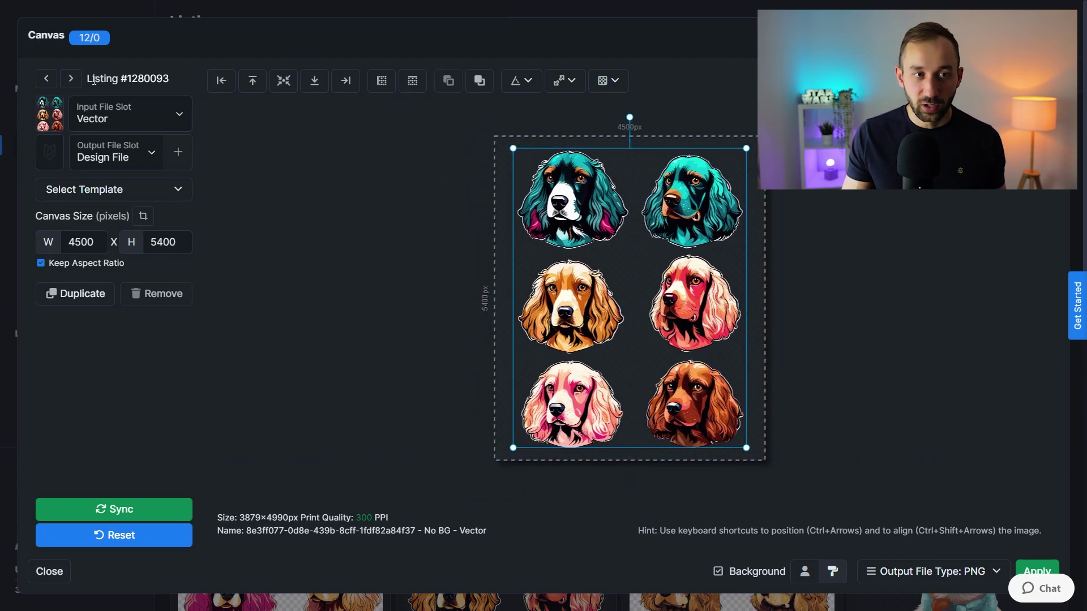
pyautogui.click(73, 80)
pyautogui.scroll(-4, 718, 188)
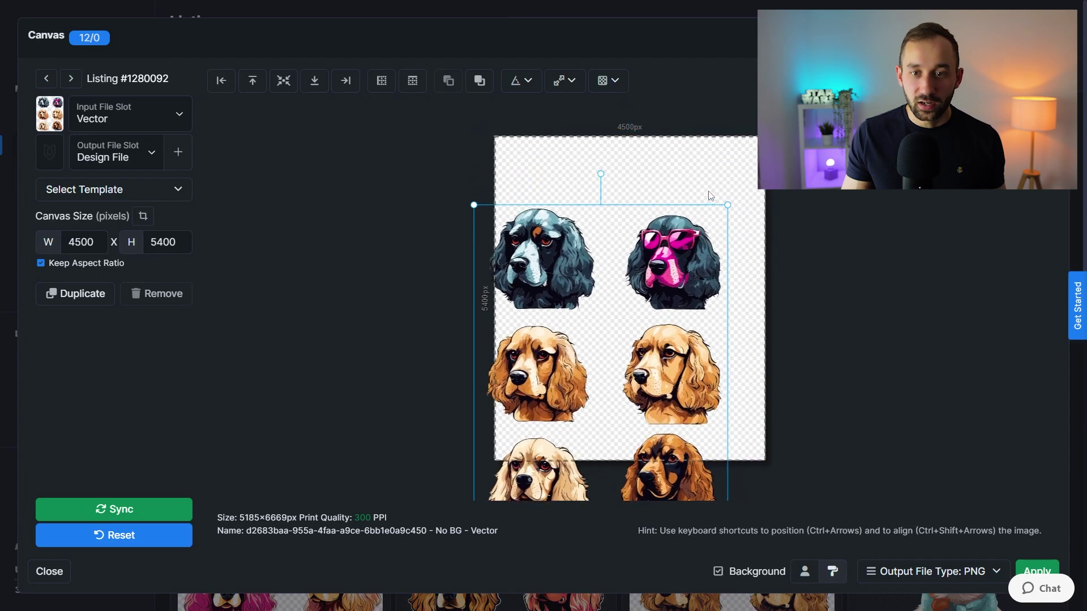
pyautogui.scroll(-2, 724, 184)
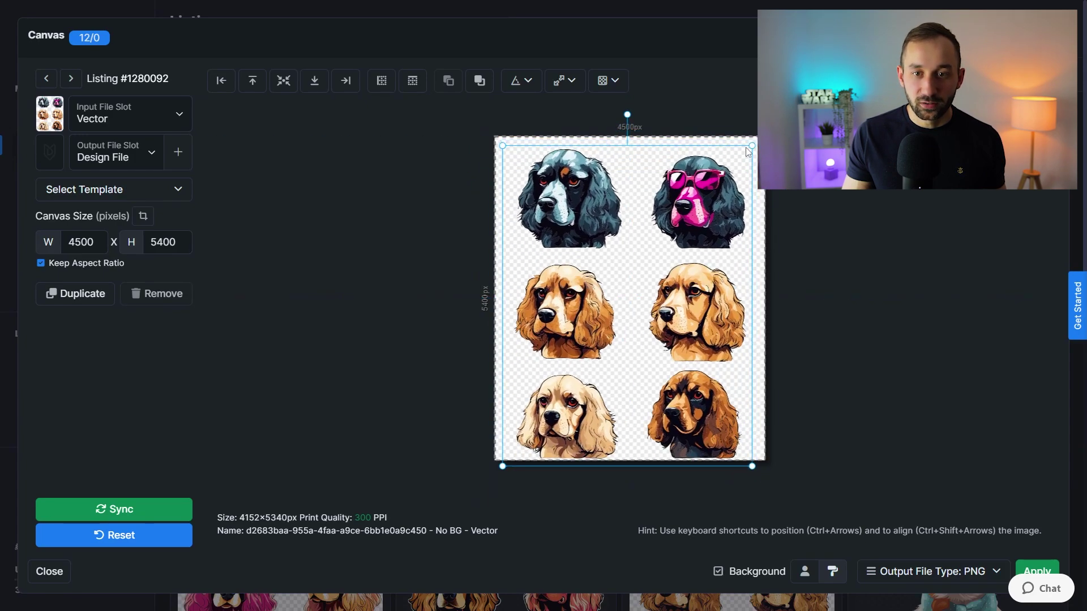
# Skip ahead through the dog listings and nudge the dog design slightly lower
pyautogui.click(71, 79)
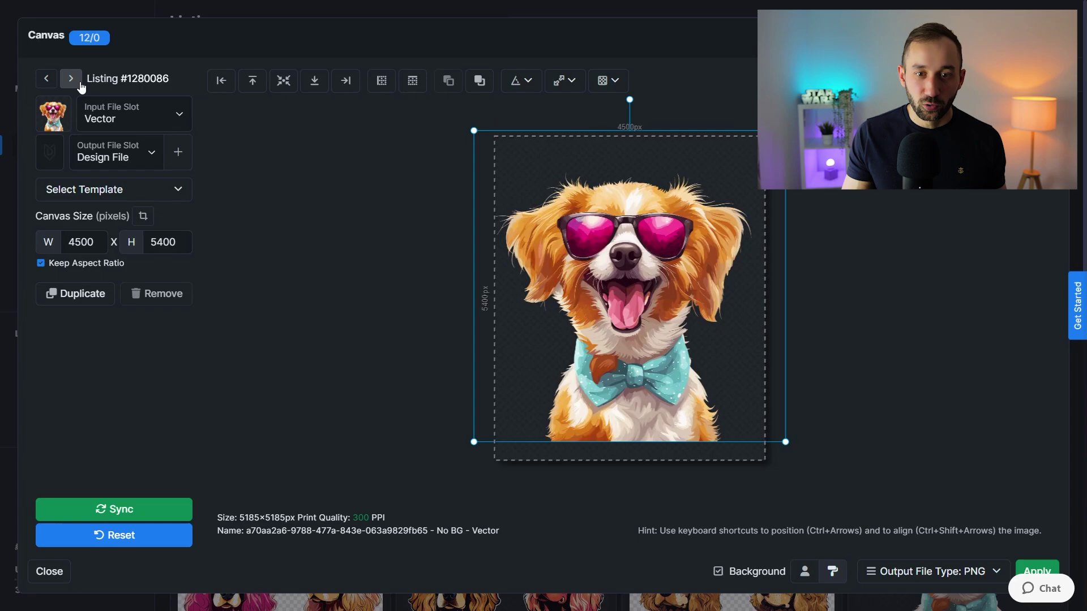
pyautogui.click(71, 79)
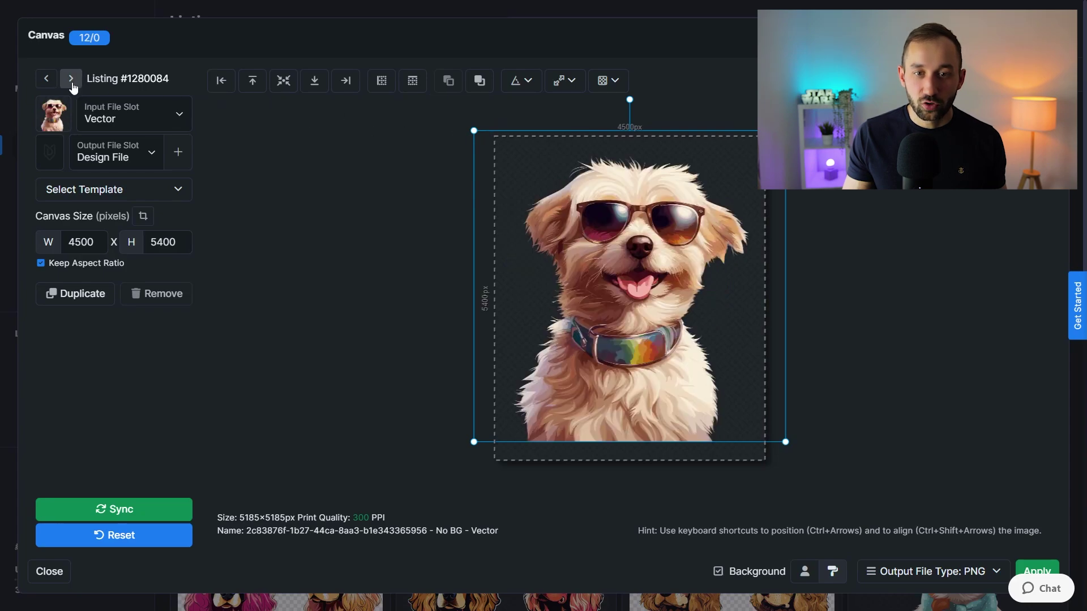
pyautogui.click(72, 82)
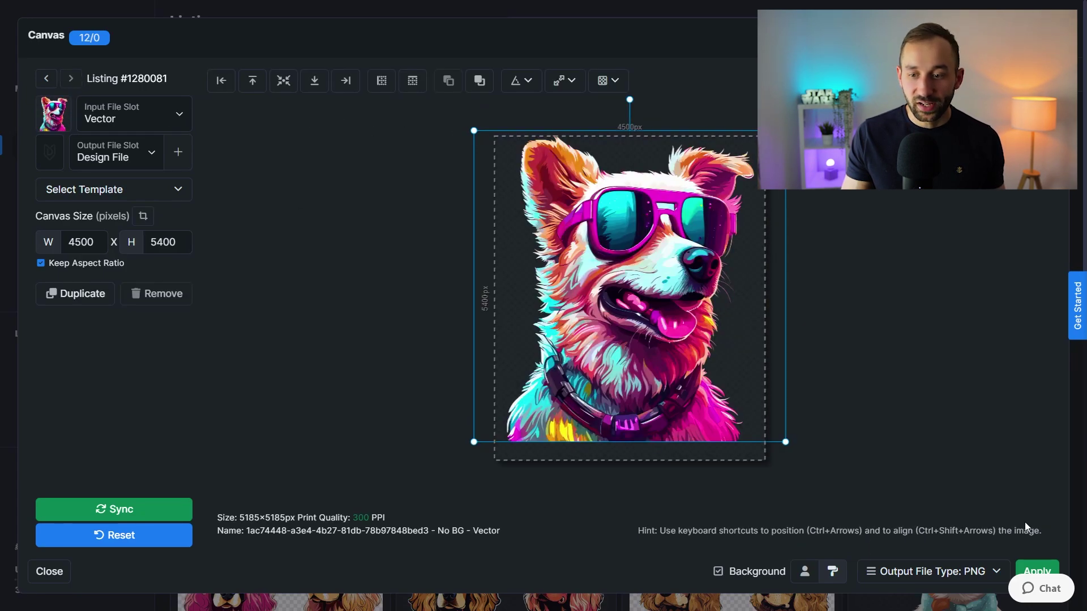
pyautogui.moveTo(677, 320); pyautogui.dragTo(677, 328)
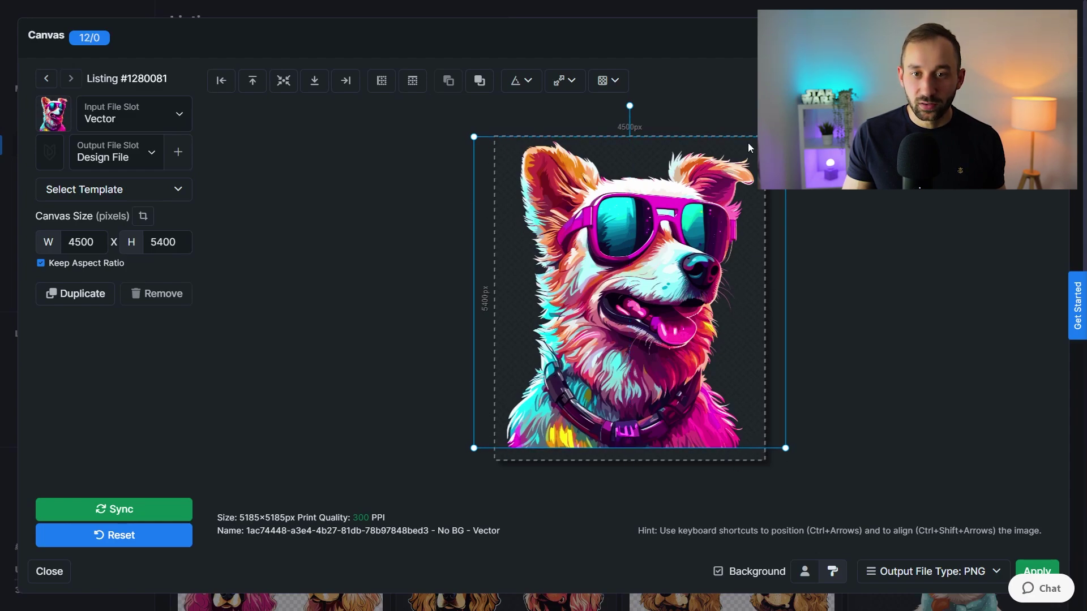
# Deselect the dog image and keep Design File as the output file slot
pyautogui.click(905, 415)
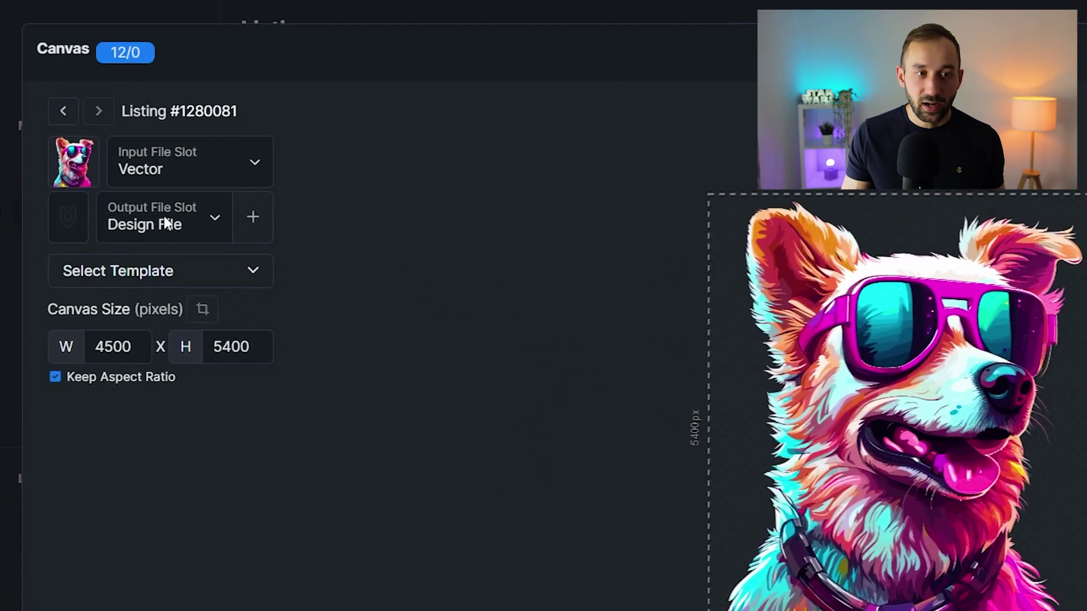
pyautogui.click(184, 235)
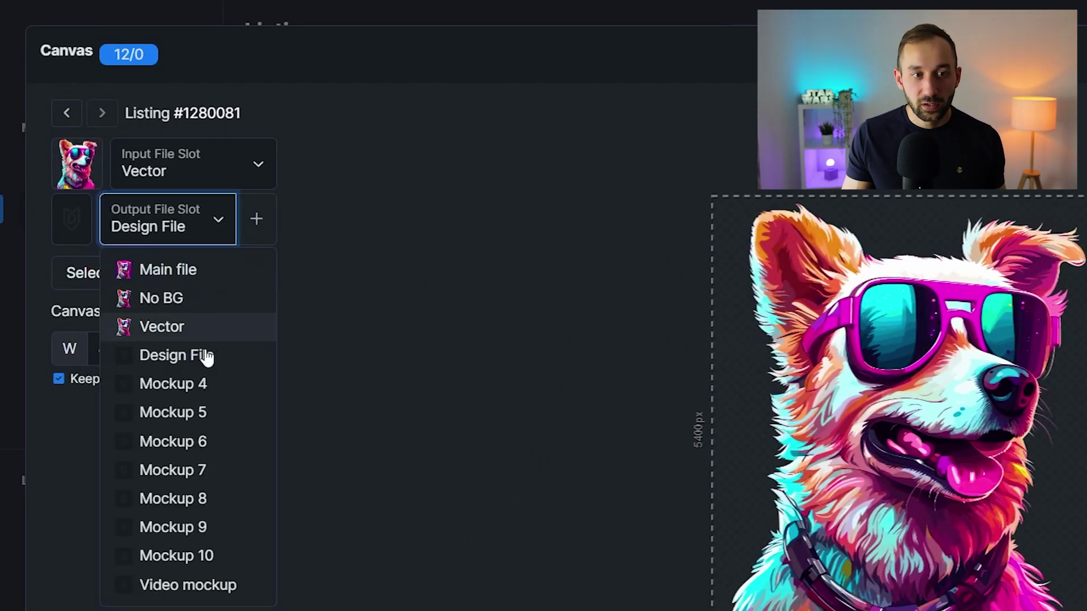
pyautogui.click(167, 223)
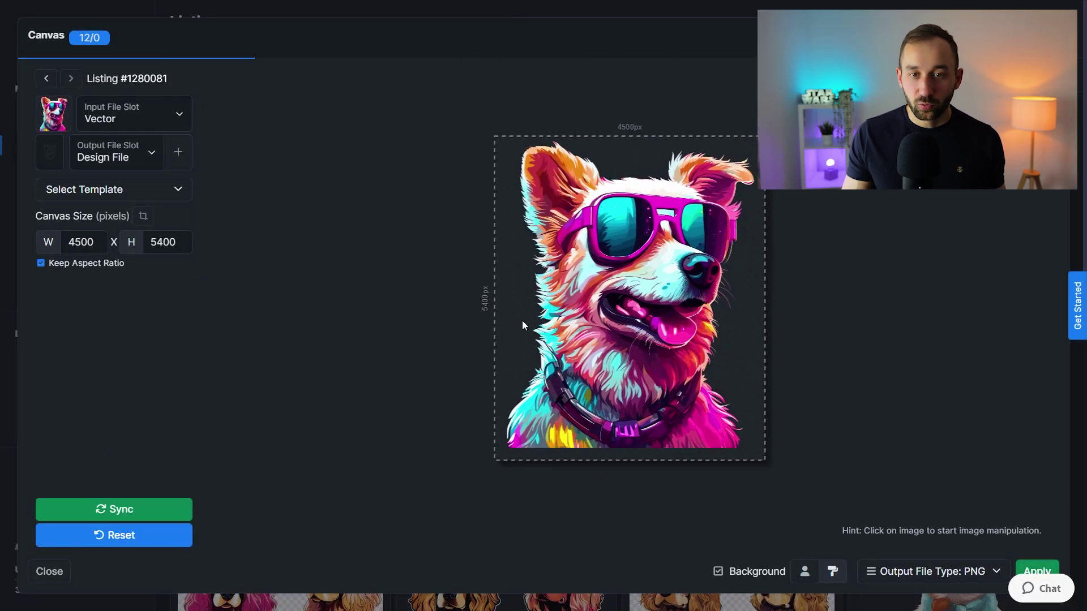
# Start a Download as ZIP from the bulk Actions menu for the listings
pyautogui.scroll(-5, 559, 321)
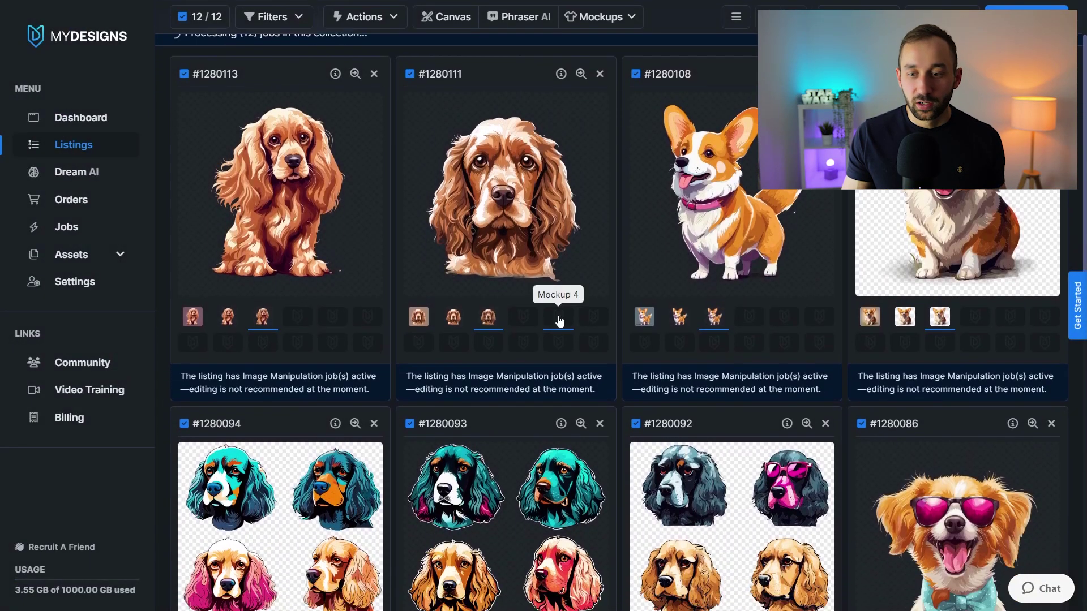
pyautogui.scroll(5, 561, 322)
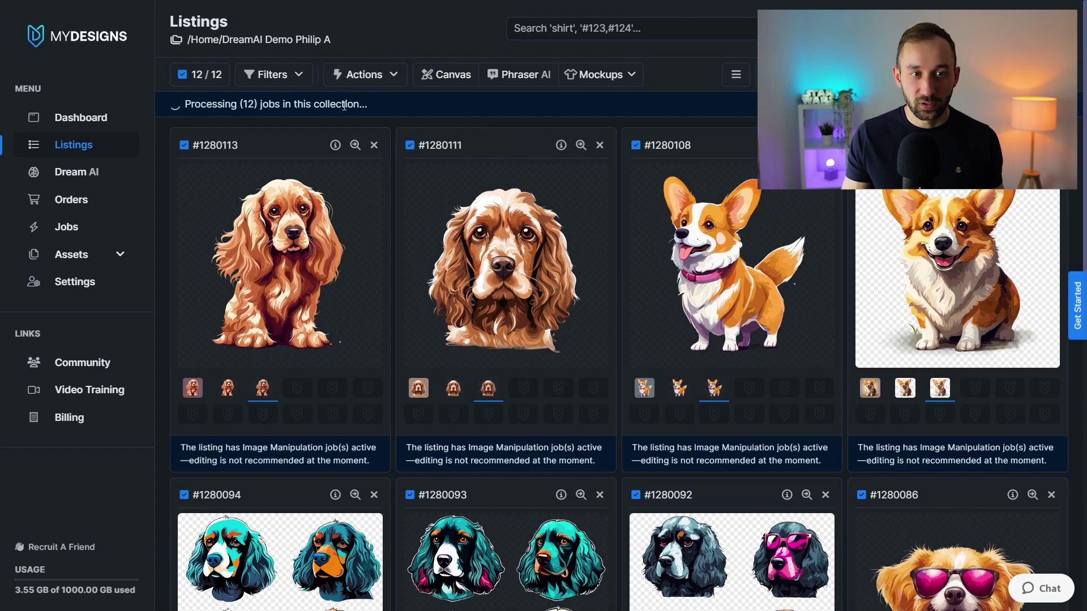
pyautogui.click(358, 75)
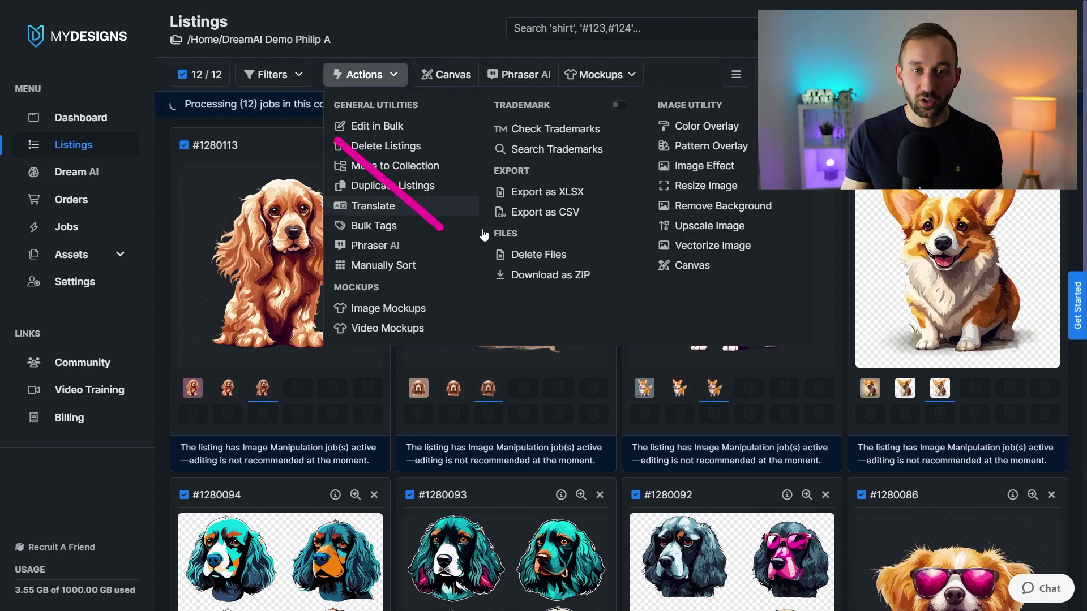
pyautogui.click(583, 280)
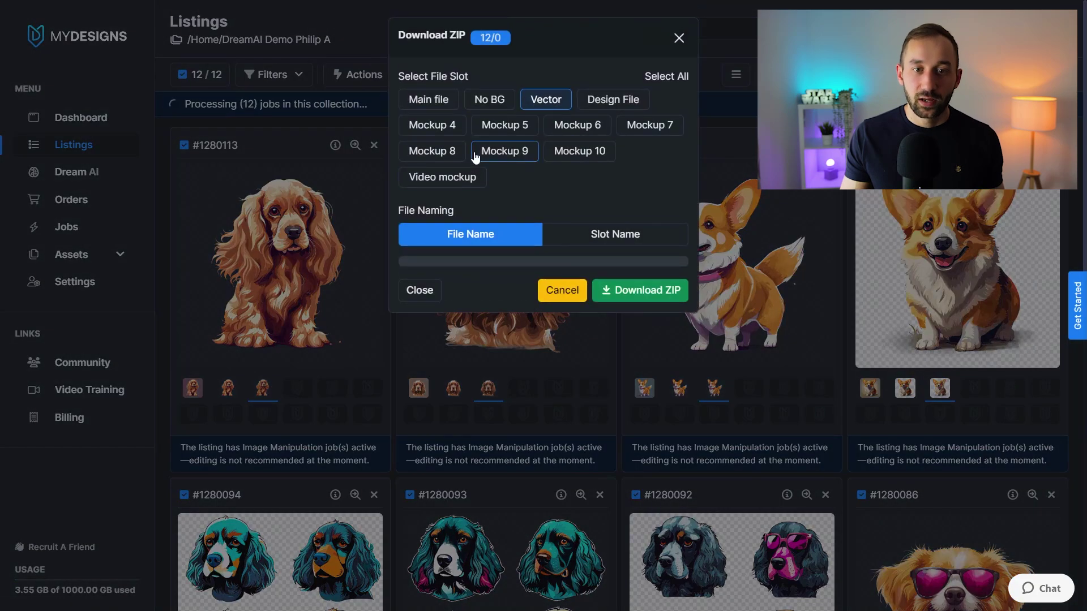
# Select the Design File slot instead of Vector, then close the ZIP download dialog
pyautogui.click(548, 103)
pyautogui.click(625, 102)
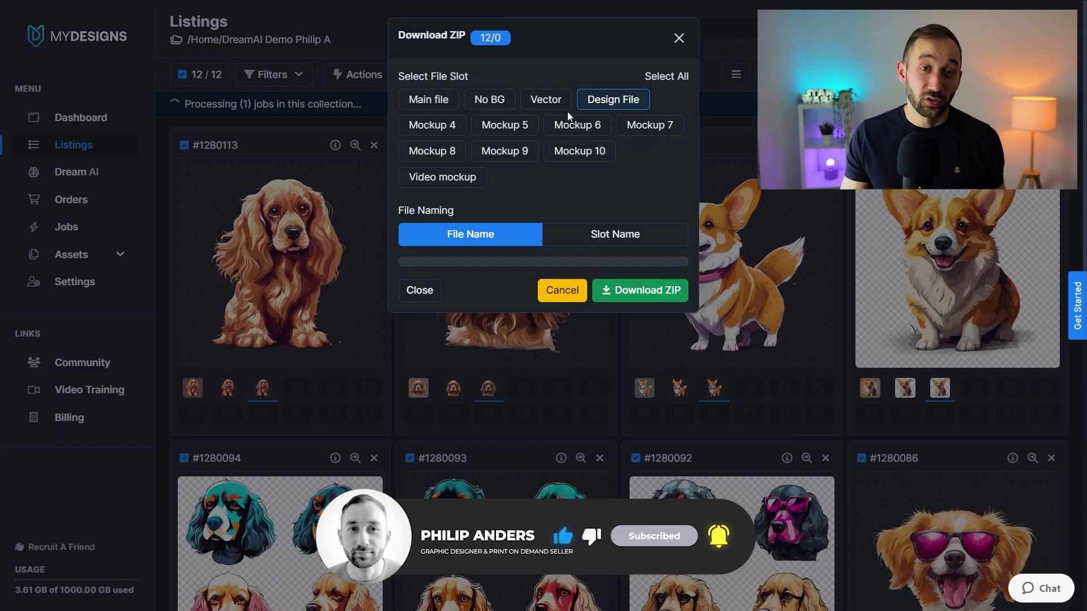
pyautogui.click(557, 110)
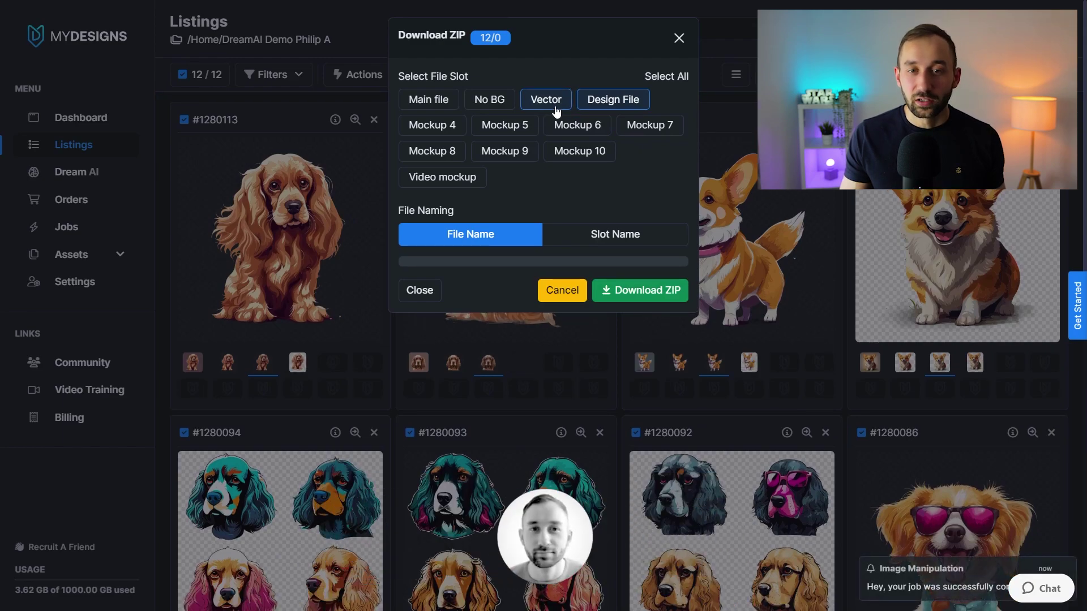
pyautogui.click(597, 107)
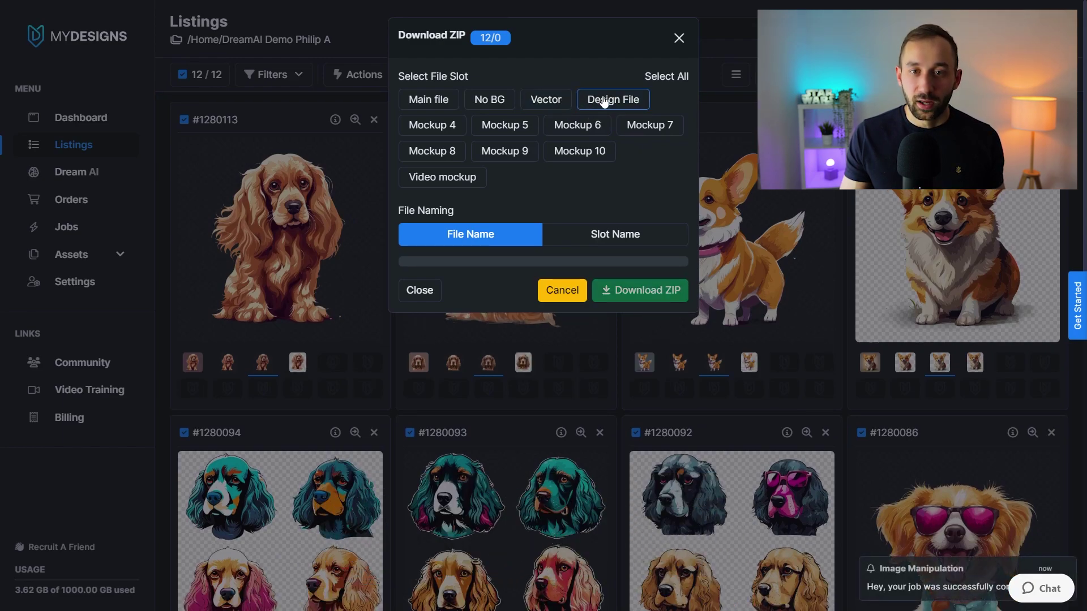
pyautogui.click(679, 38)
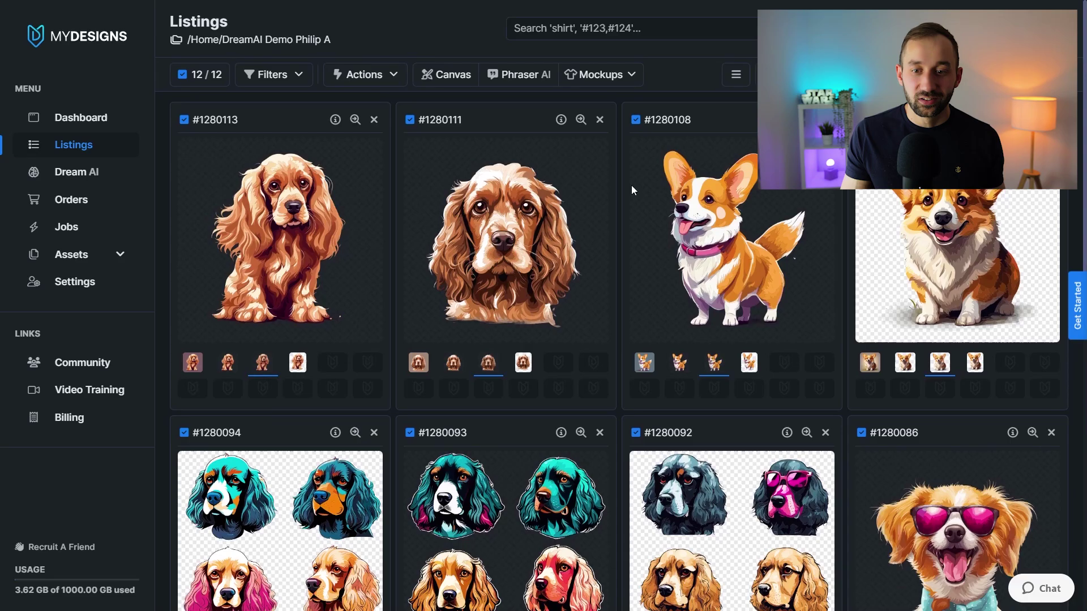
pyautogui.scroll(-8, 632, 181)
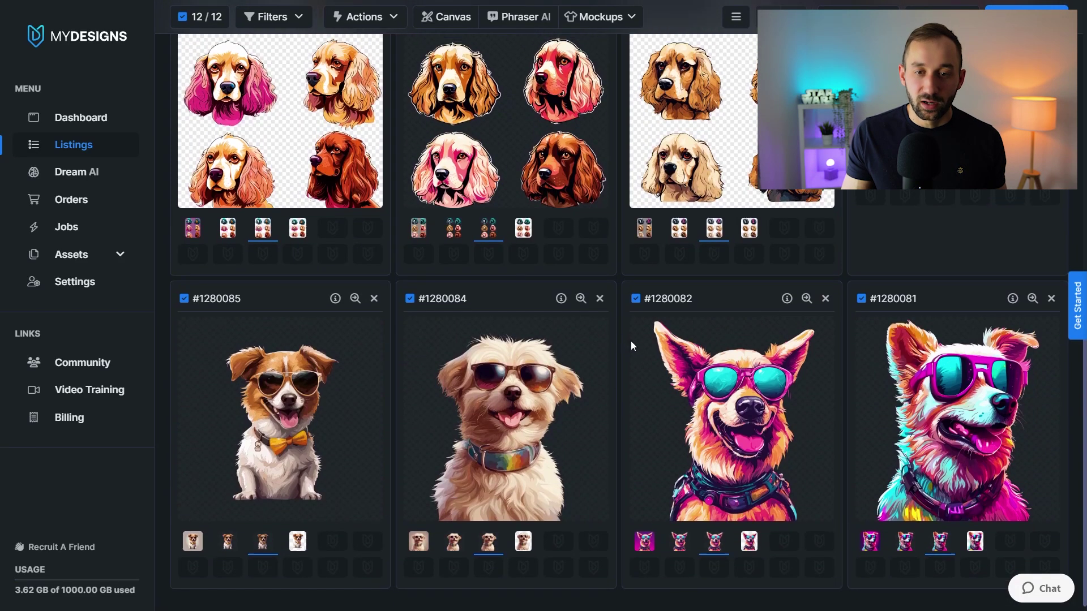